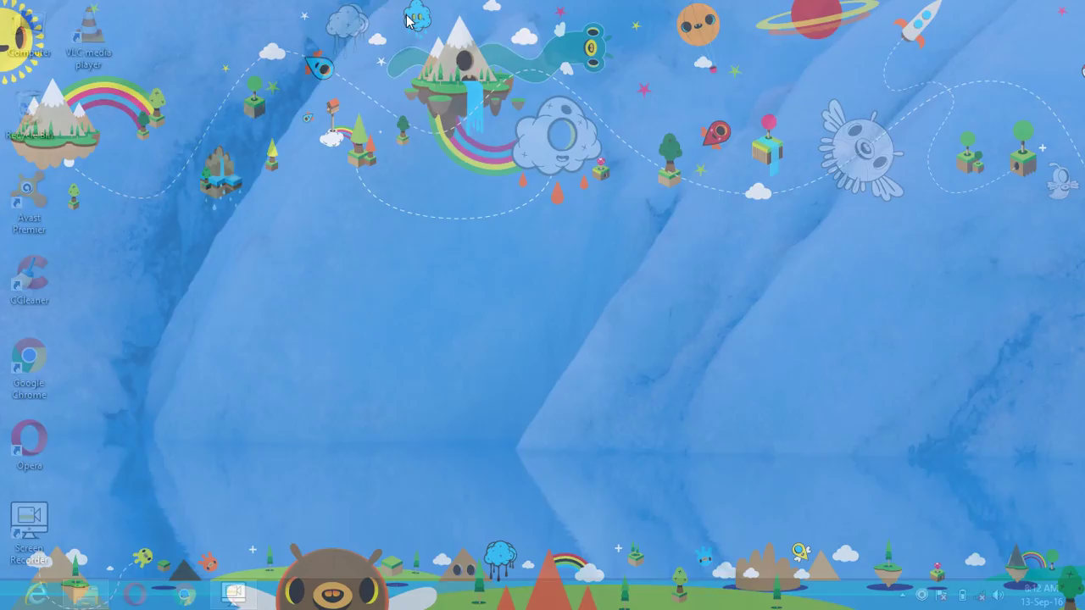
- Open Adobe Photoshop CS6 and create a blank document with the Default Photoshop Size preset, 7 by 5 inches
text(pho)
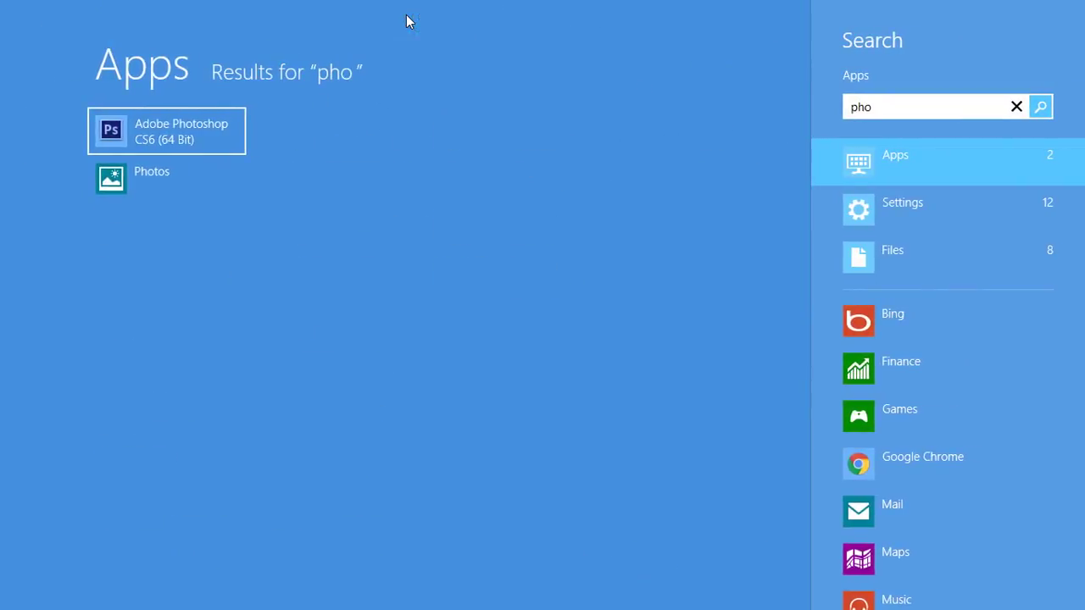
click(203, 144)
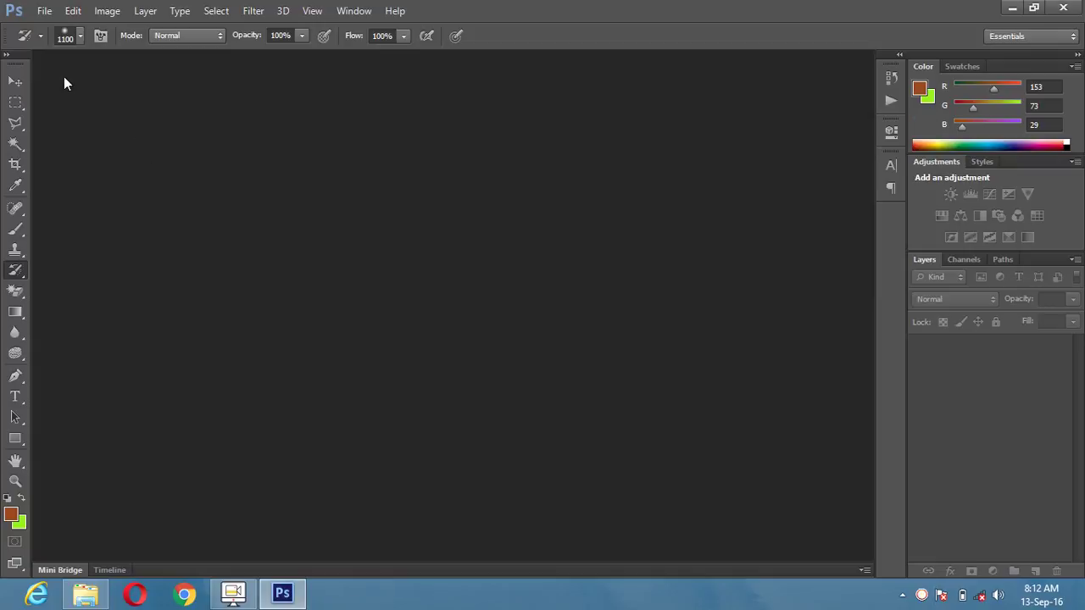
key(ctrl+n)
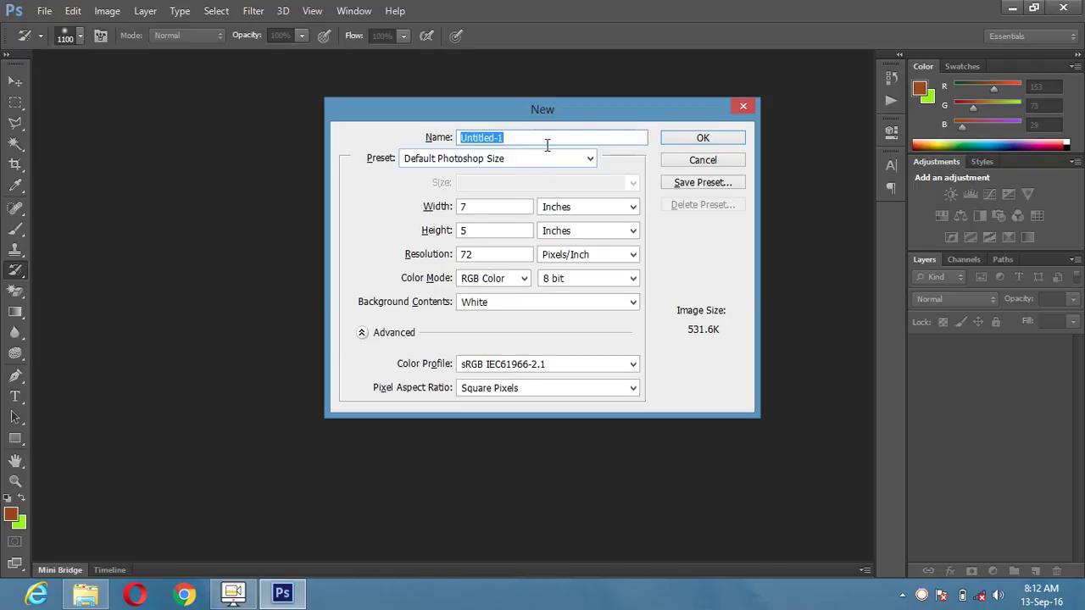
click(670, 138)
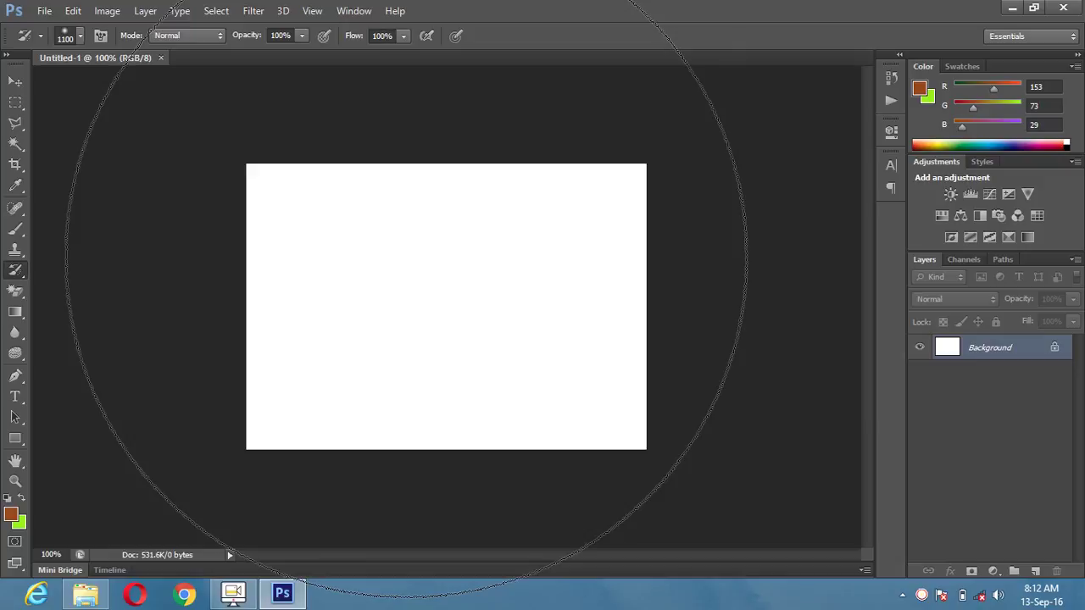
- Reduce the History Brush size to 100
key(bracketleft)
key(bracketleft)
key(bracketleft)
key(bracketleft)
key(bracketleft)
key(bracketleft)
key(bracketleft)
key(bracketleft)
key(bracketleft)
key(bracketleft)
key(bracketleft)
key(bracketleft)
key(bracketleft)
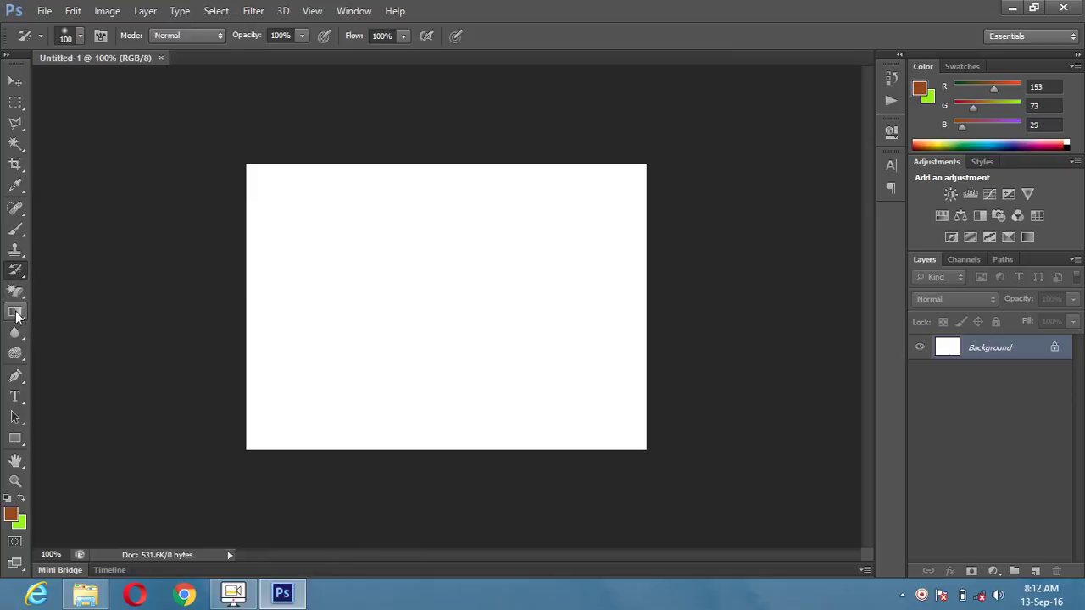
- Using the Gradient tool with the brown-to-transparent preset, draw four radial gradients at the canvas's upper left, right side, top centre and bottom centre
click(16, 313)
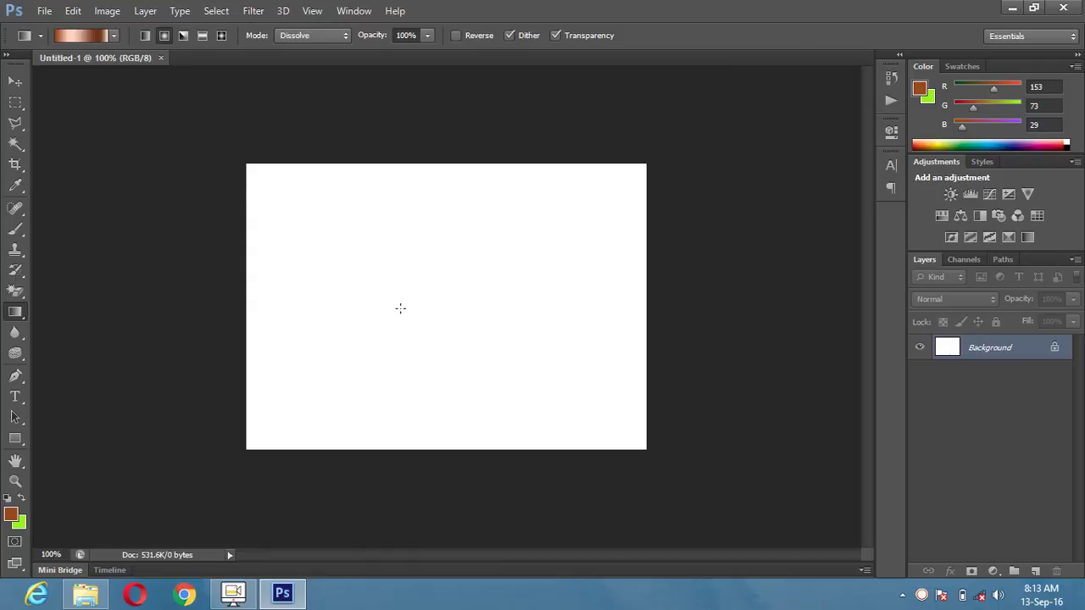
click(114, 37)
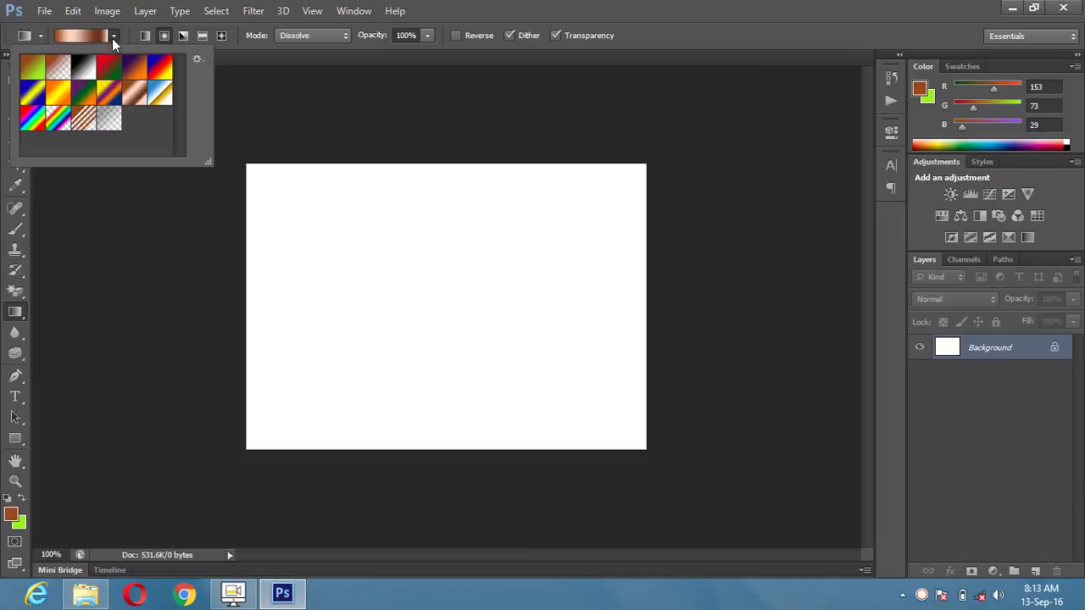
click(54, 70)
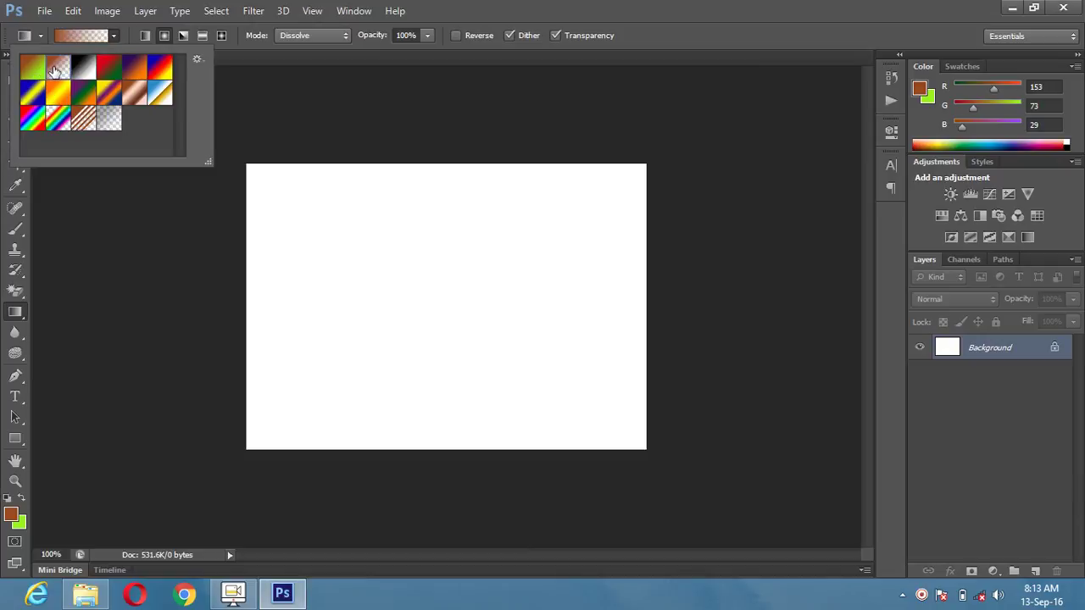
click(314, 230)
drag(317, 233, 535, 371)
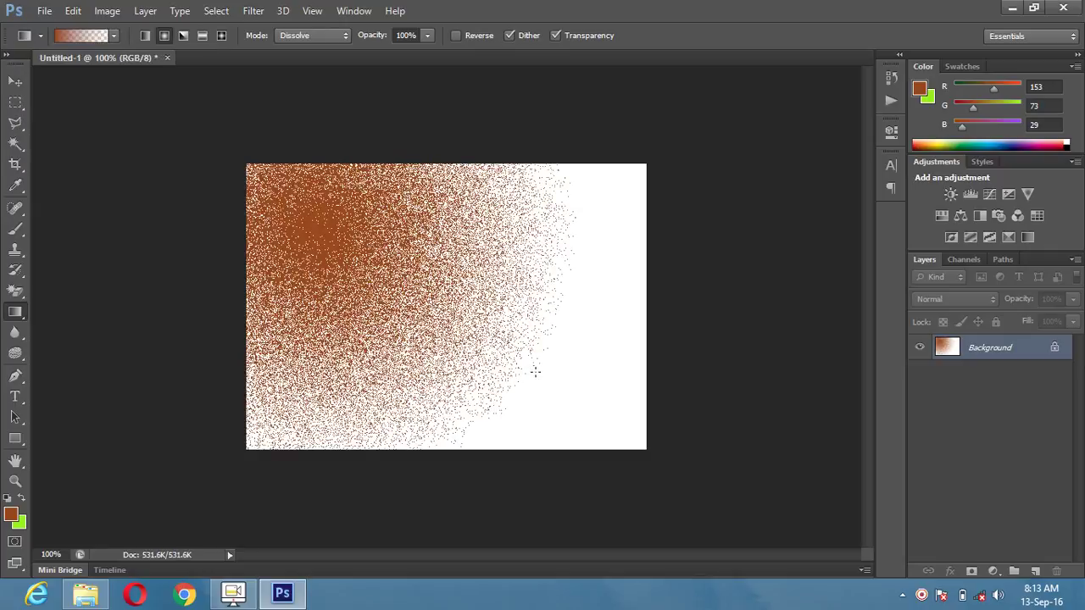
drag(586, 268, 464, 299)
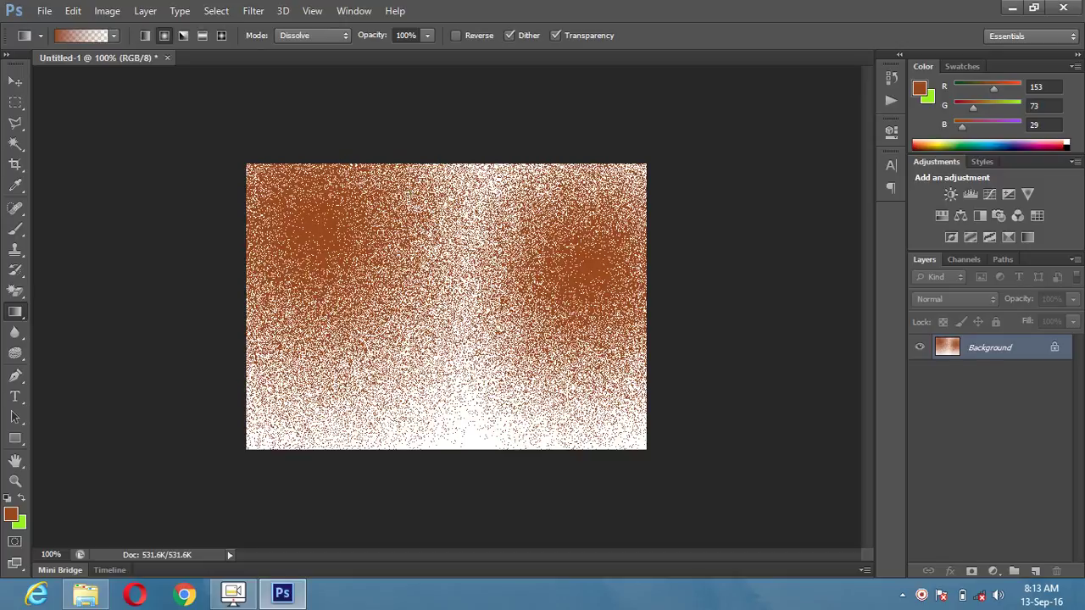
drag(406, 199, 304, 375)
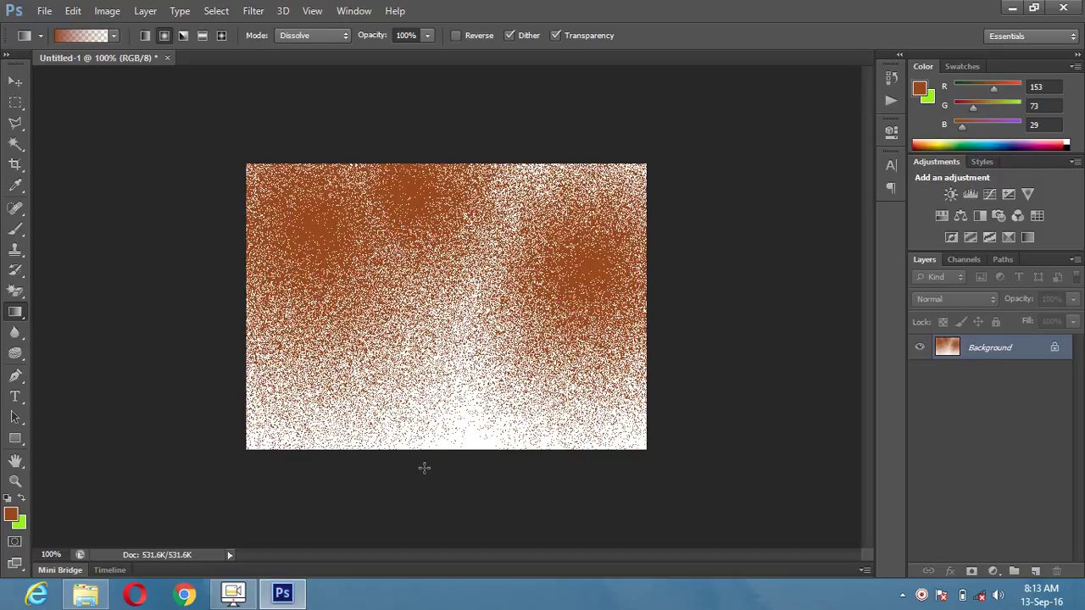
drag(443, 429, 431, 222)
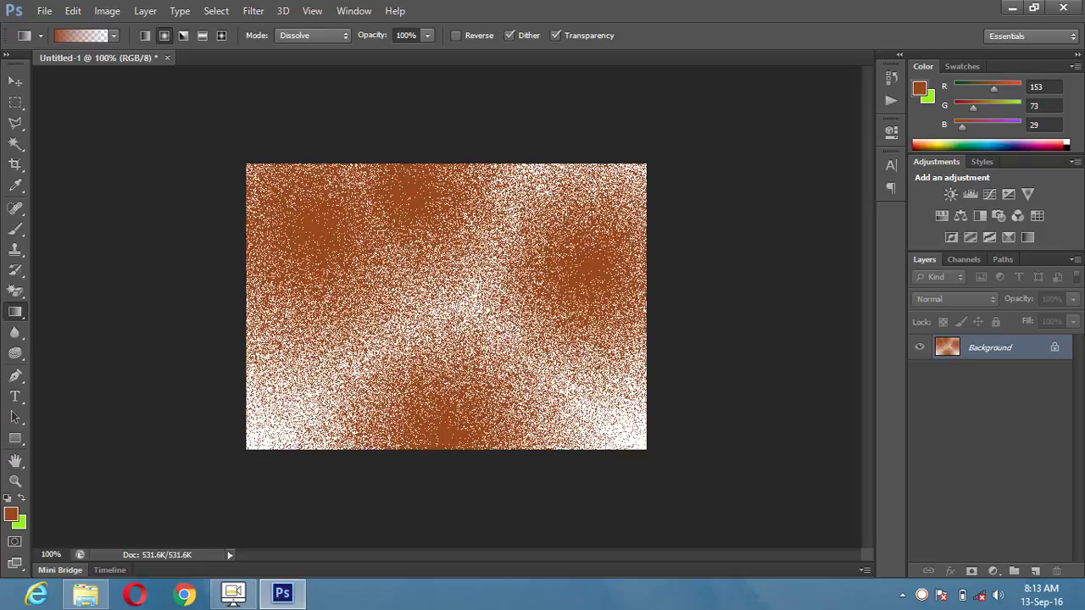
- Choose the violet, green and orange gradient preset and draw successive radial gradients across the canvas, ending with one centred on it
click(112, 36)
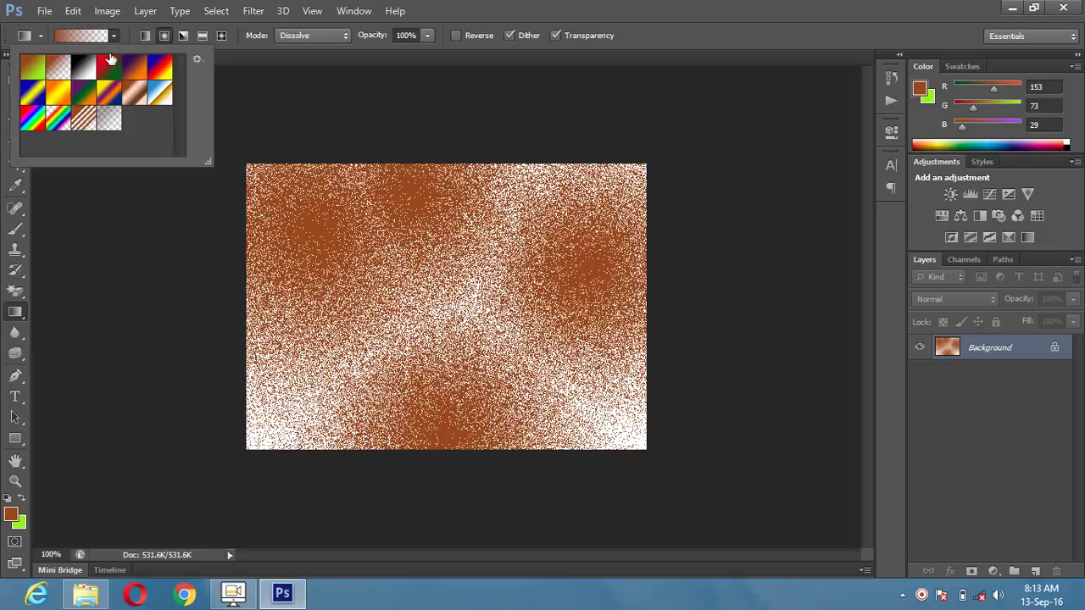
click(107, 95)
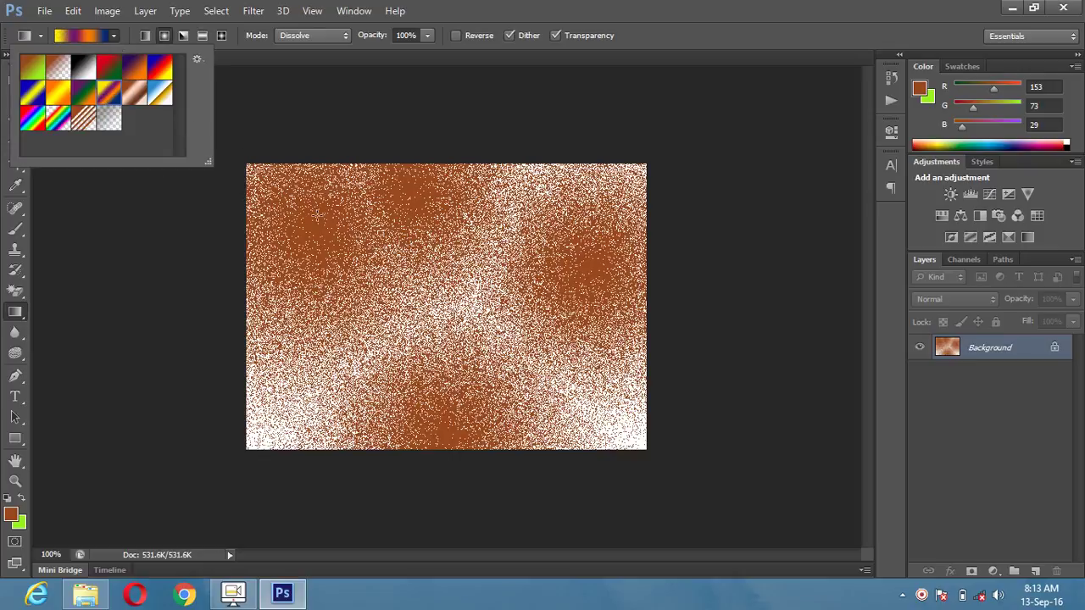
click(80, 98)
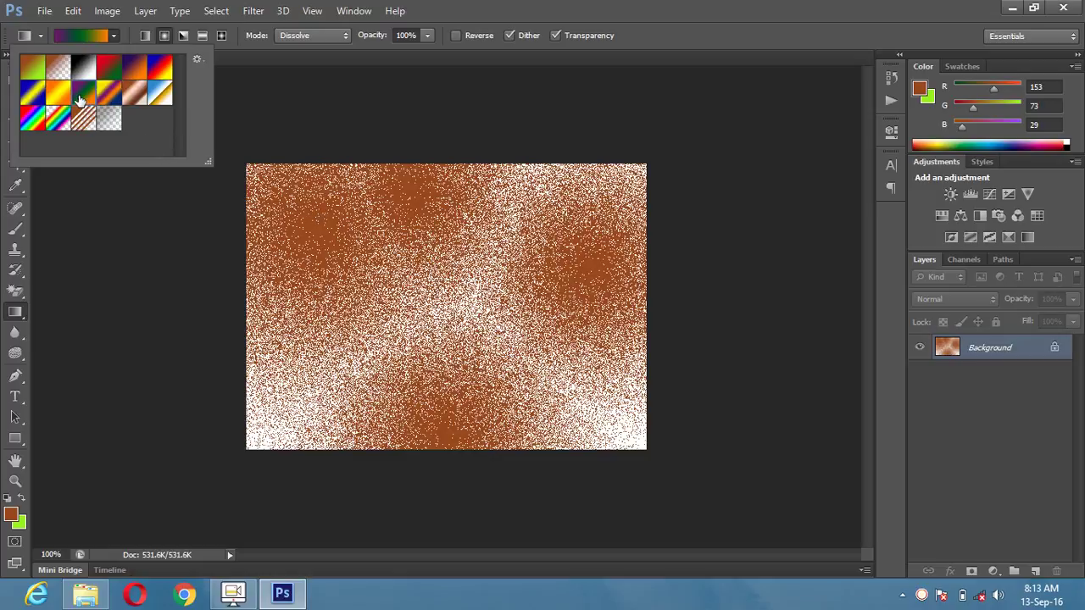
click(373, 248)
drag(373, 247, 591, 345)
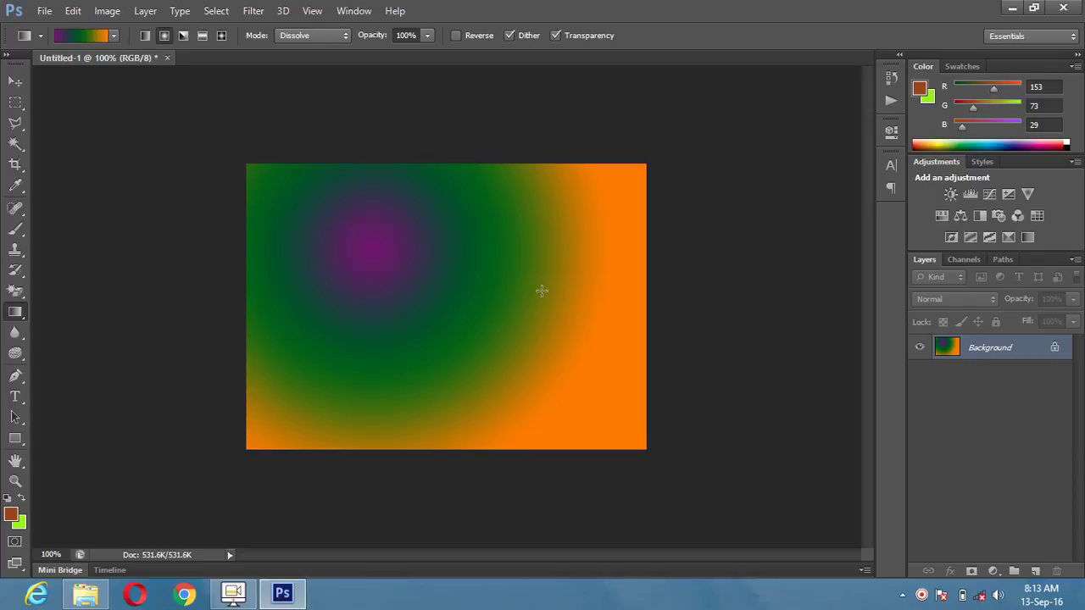
drag(541, 291, 667, 416)
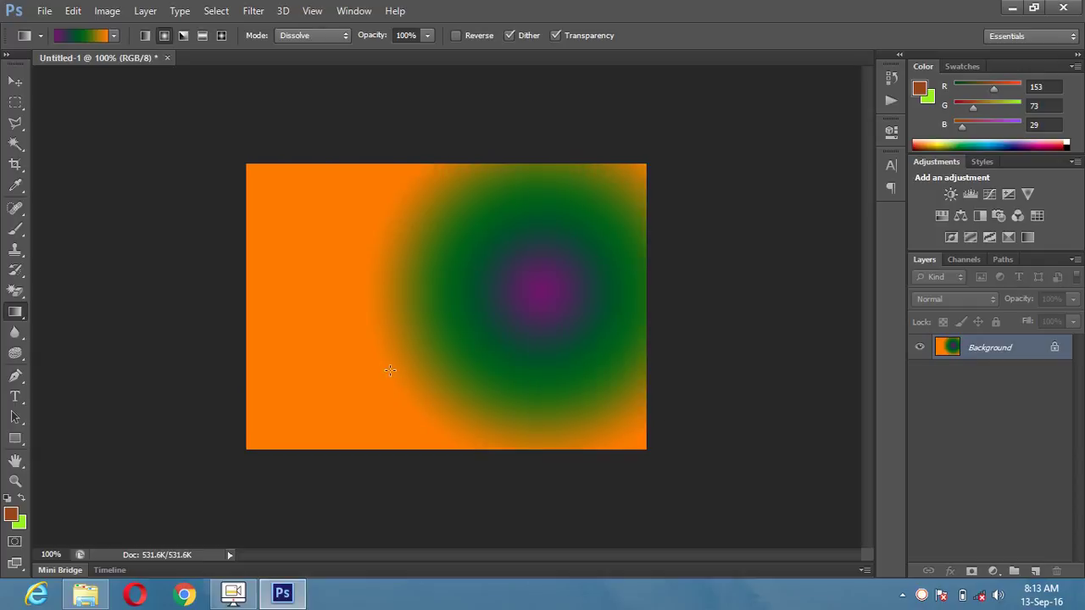
drag(339, 376, 447, 309)
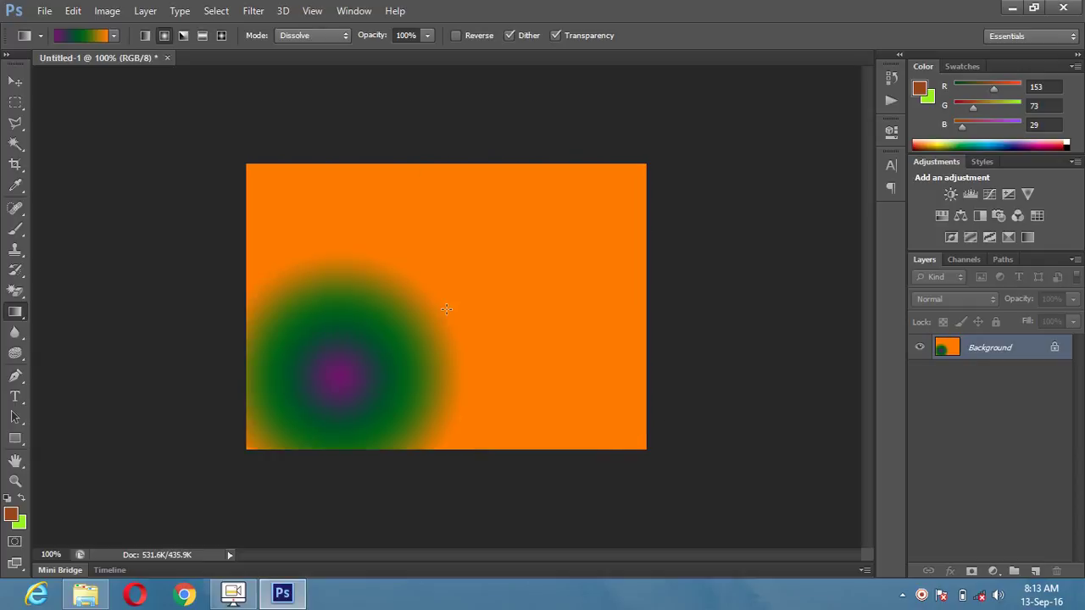
drag(546, 251, 548, 250)
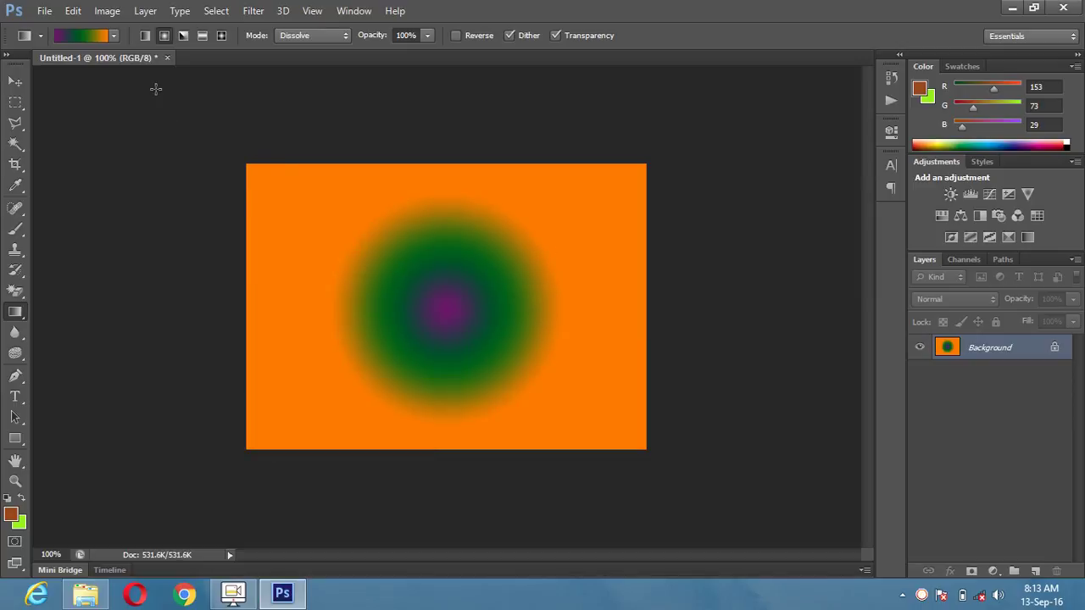
- Draw a diagonal reflected gradient, switch to the Diamond Gradient style, and draw a large diamond gradient outward from the canvas's upper left
click(202, 35)
drag(399, 261, 480, 331)
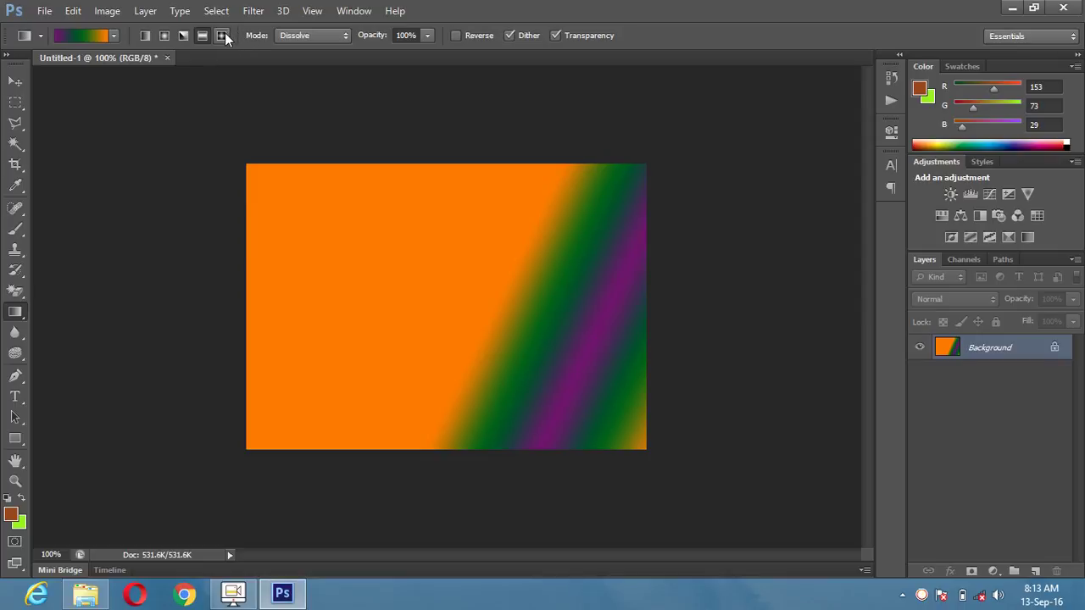
click(224, 34)
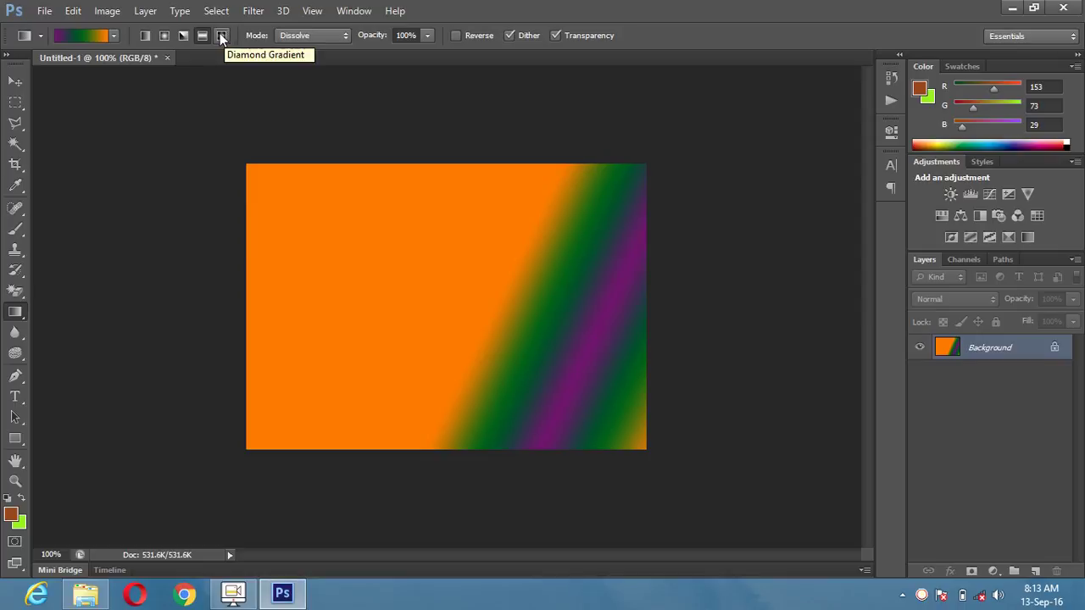
mouse_move(402, 245)
mouse_down()
mouse_move(517, 359)
mouse_move(550, 366)
mouse_up()
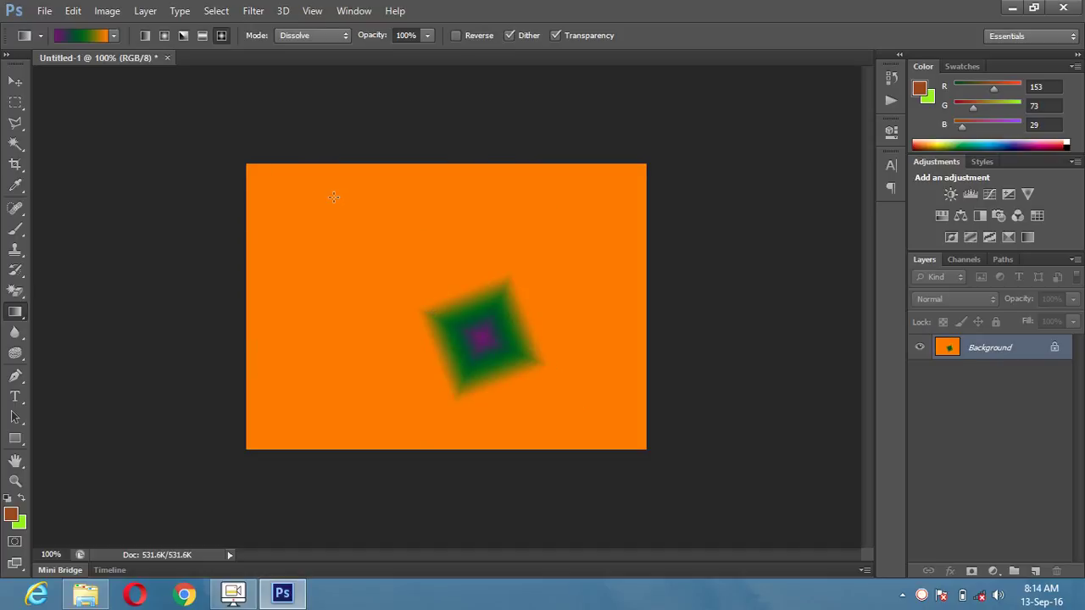
drag(334, 197, 581, 367)
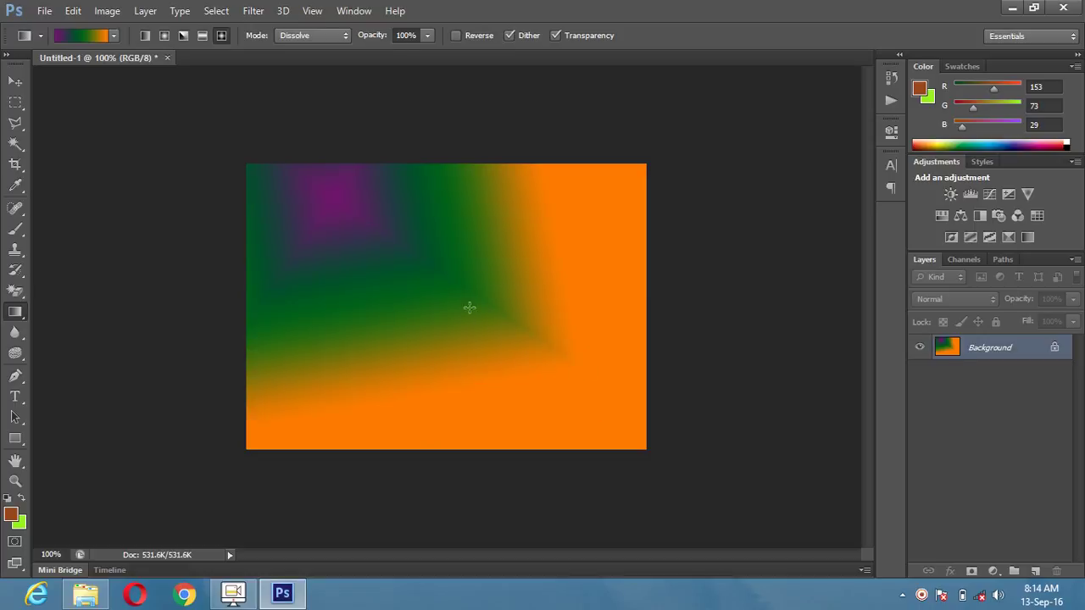
- Set the gradient blending mode to Screen and draw four overlapping diamond gradients at different spots on the canvas
click(341, 36)
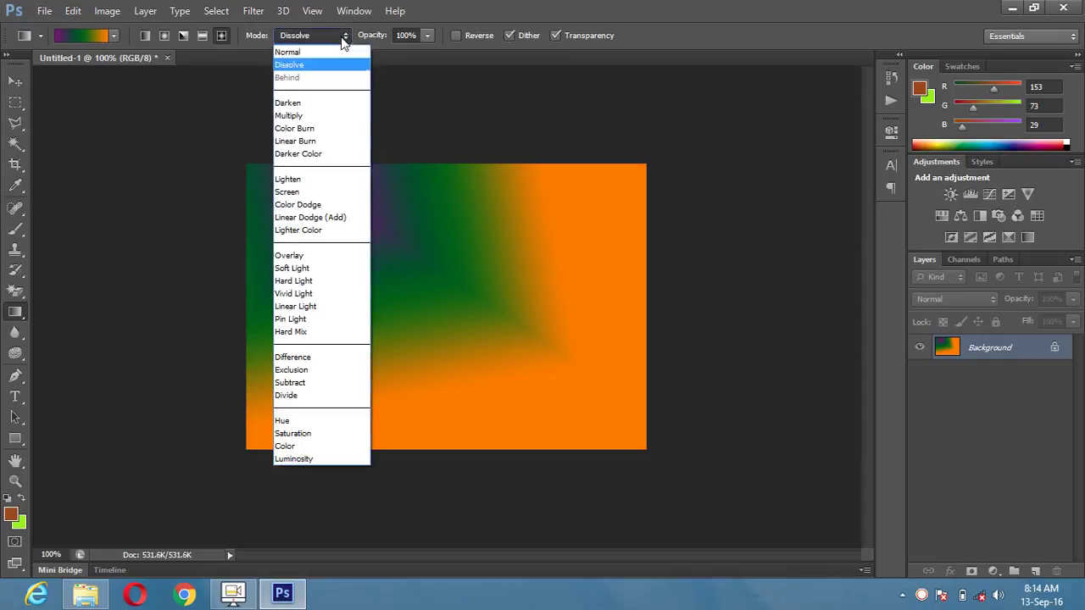
click(298, 192)
drag(379, 241, 568, 360)
drag(499, 312, 594, 392)
drag(605, 302, 496, 277)
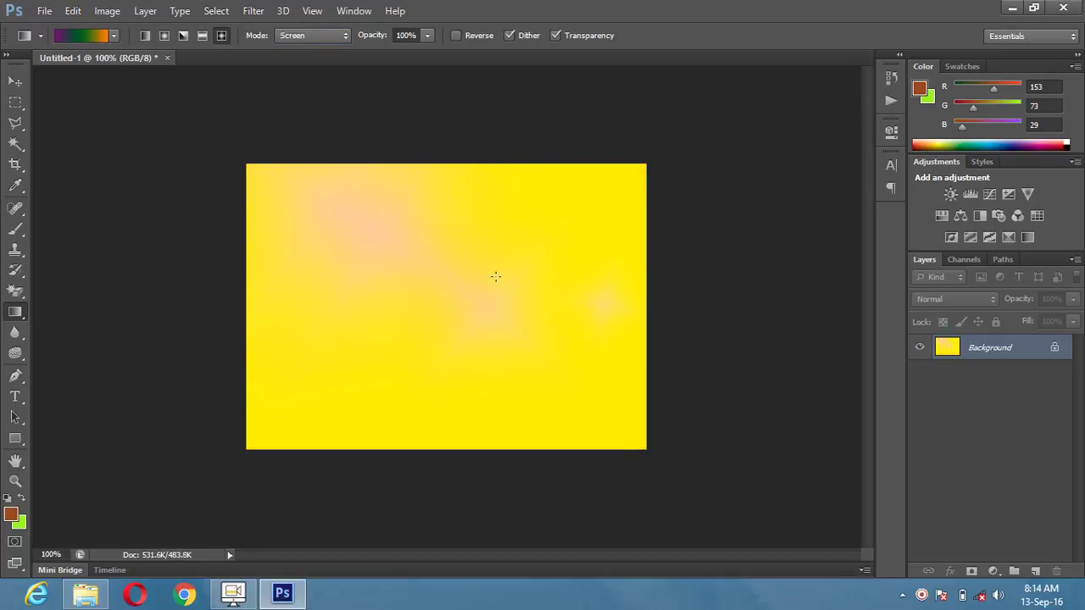
drag(369, 317, 272, 359)
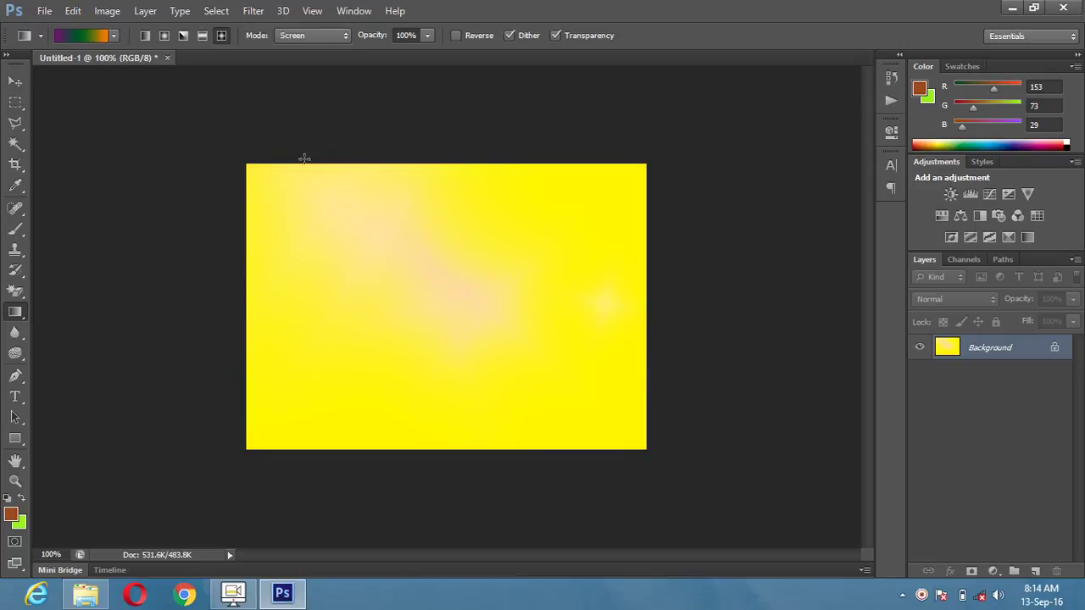
- Set the gradient mode to Normal and draw a large diamond gradient from the upper centre to the canvas's lower-right area
click(326, 39)
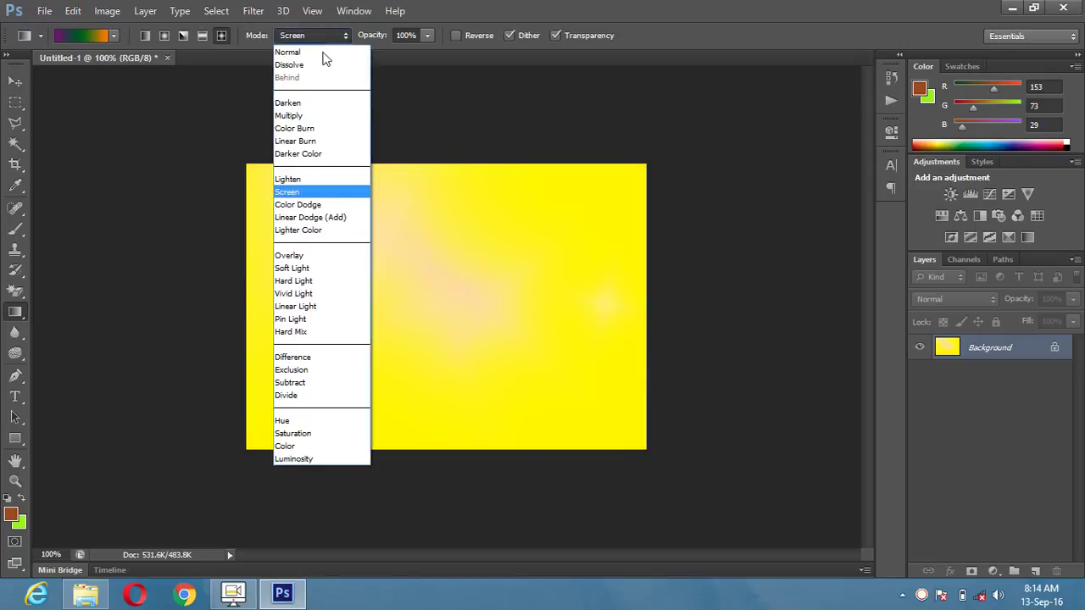
click(320, 53)
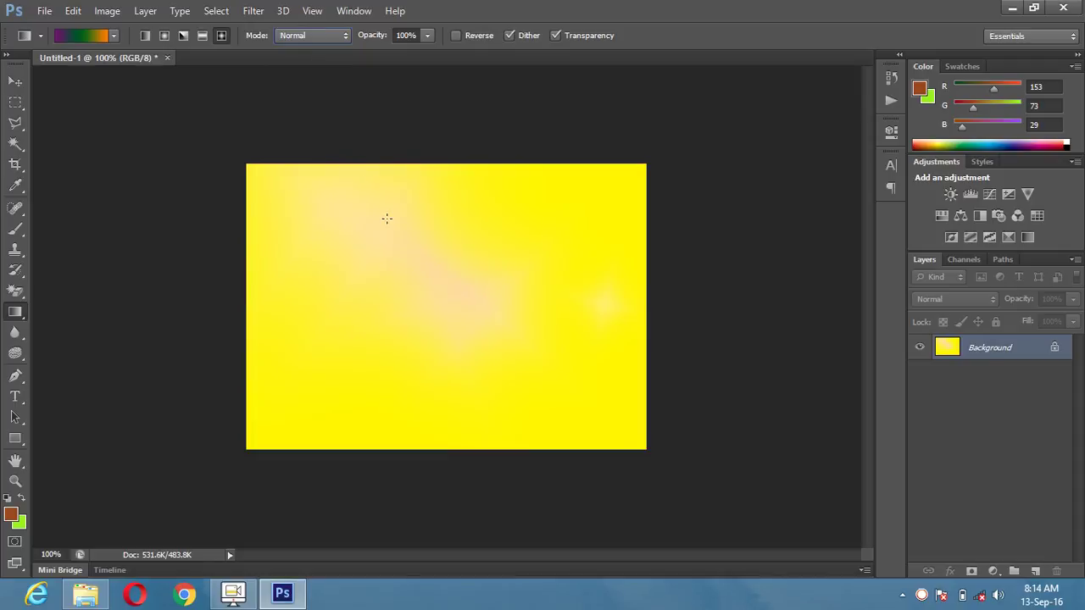
drag(384, 218, 595, 432)
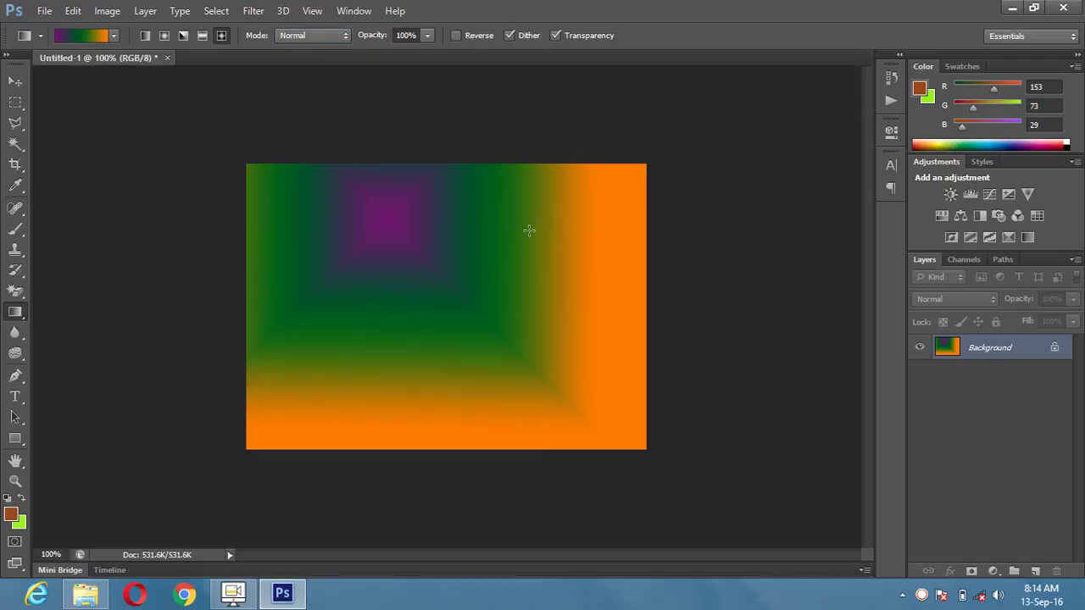
- Try lowering the gradient's opacity and bring it back to 100%
click(429, 37)
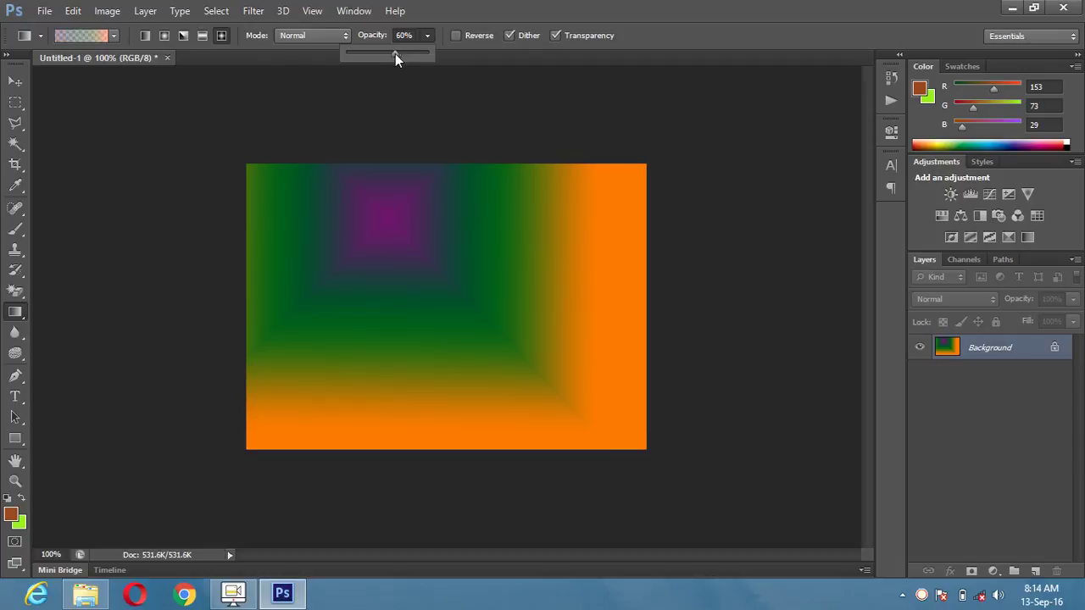
drag(347, 62, 435, 64)
click(587, 142)
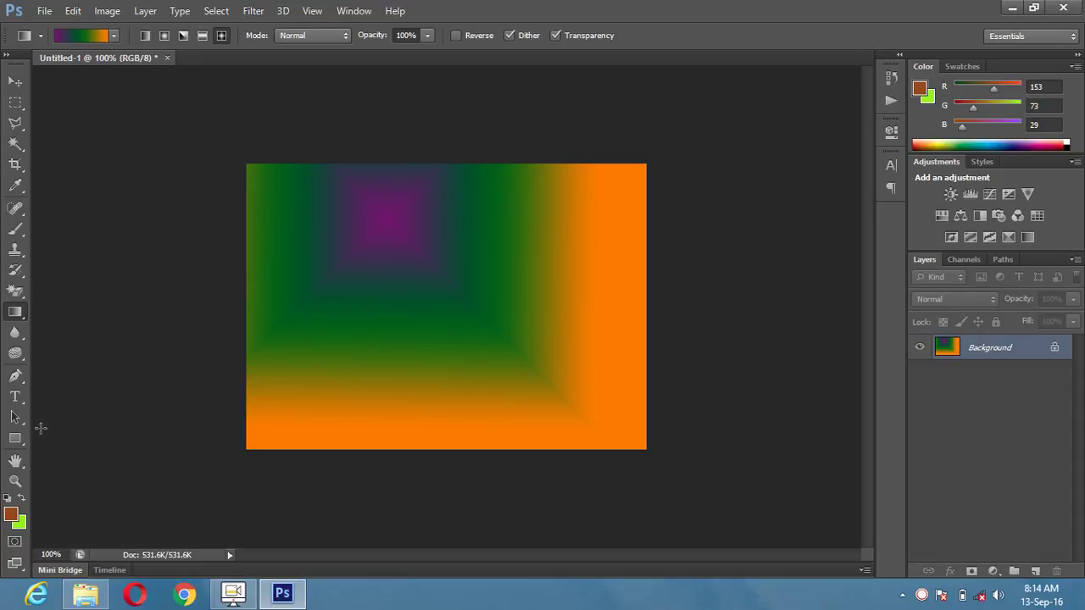
- Add the horizontal text "Rozana Study" in the canvas's upper left area, with "Study" on a second line
click(16, 398)
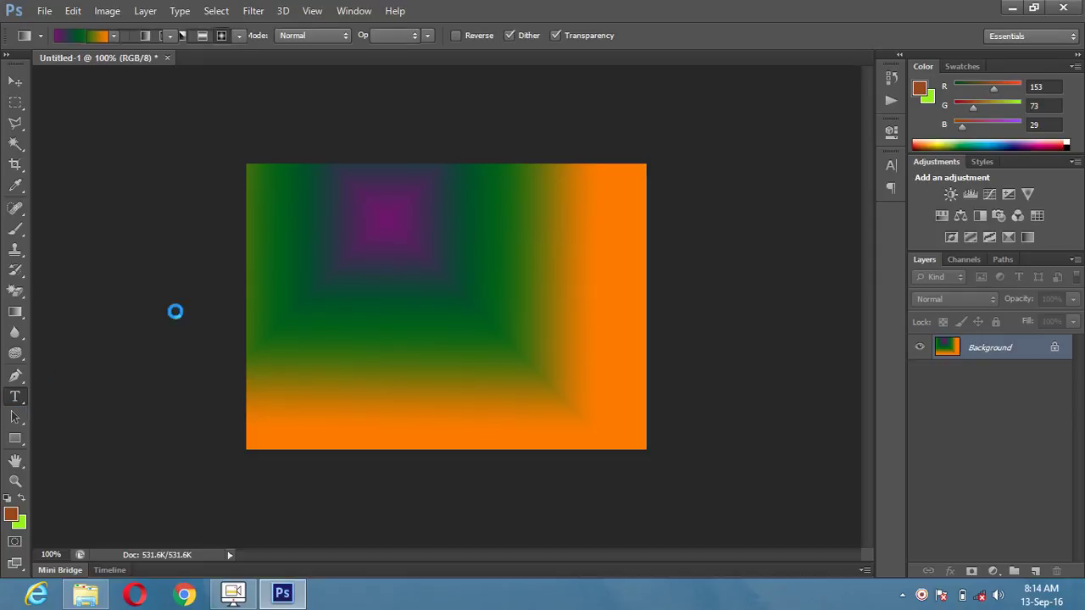
click(296, 247)
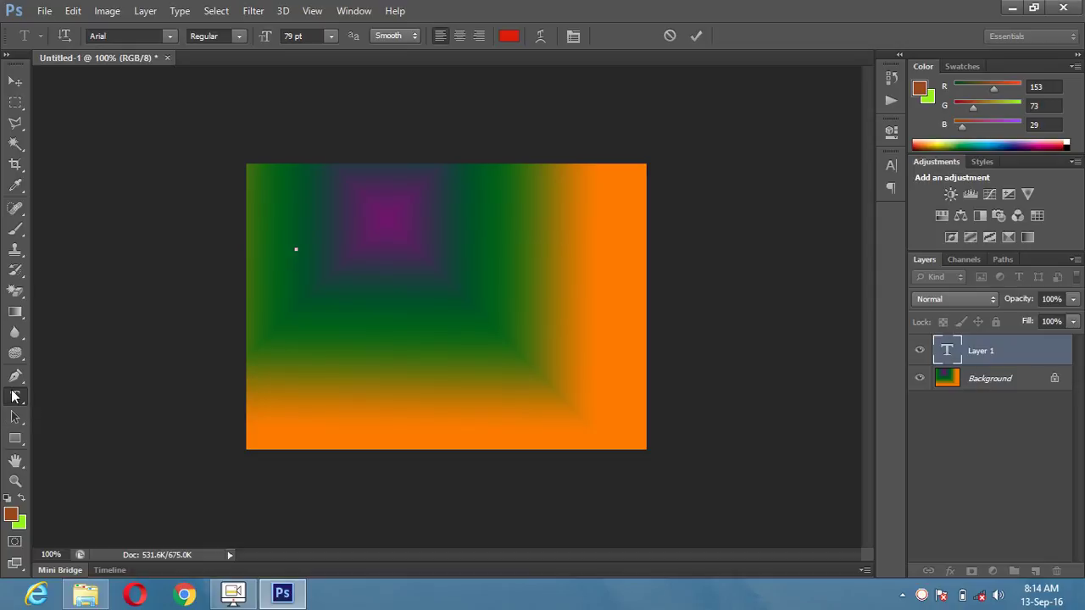
right_click(11, 393)
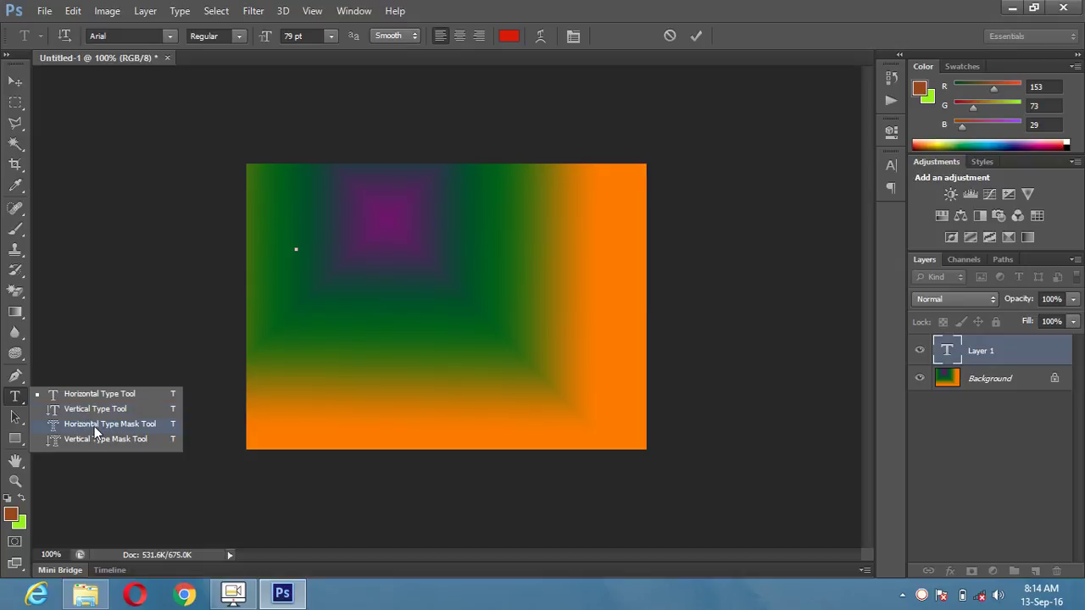
click(305, 208)
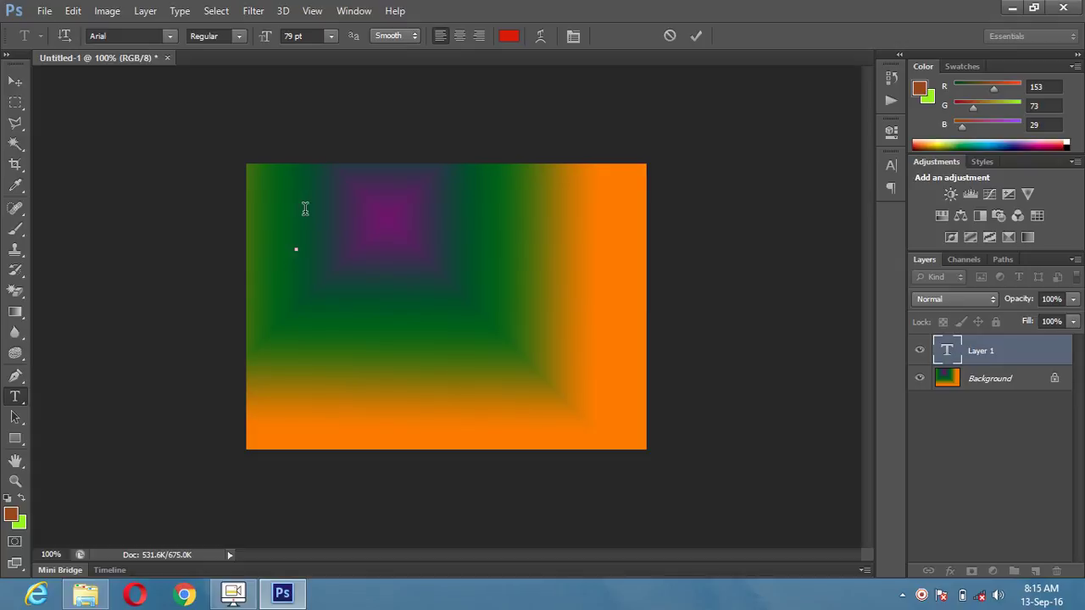
text(F)
key(BackSpace)
text(Rozana)
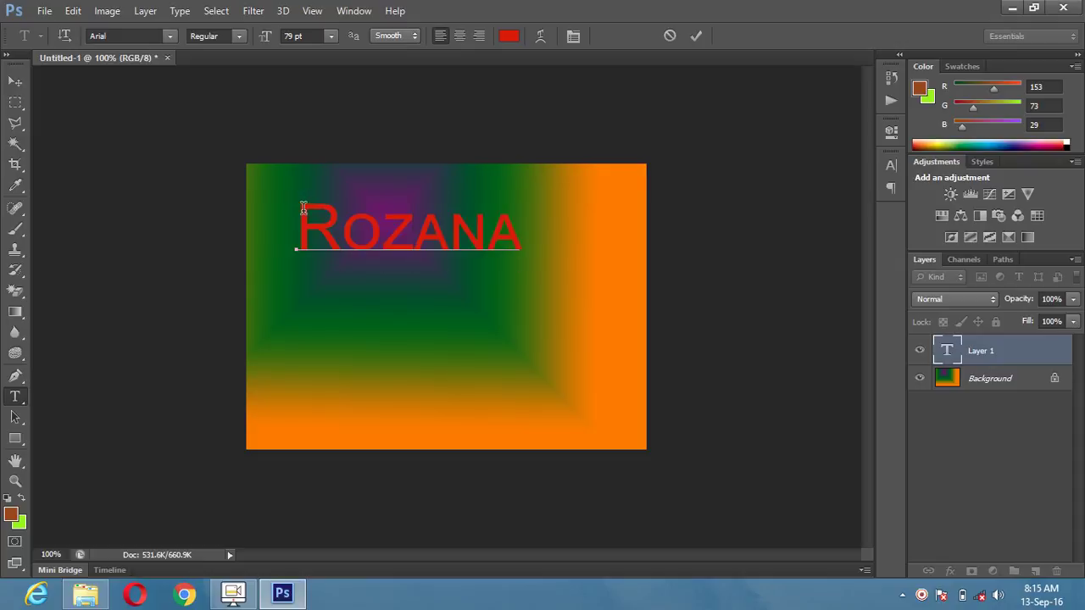
text( S)
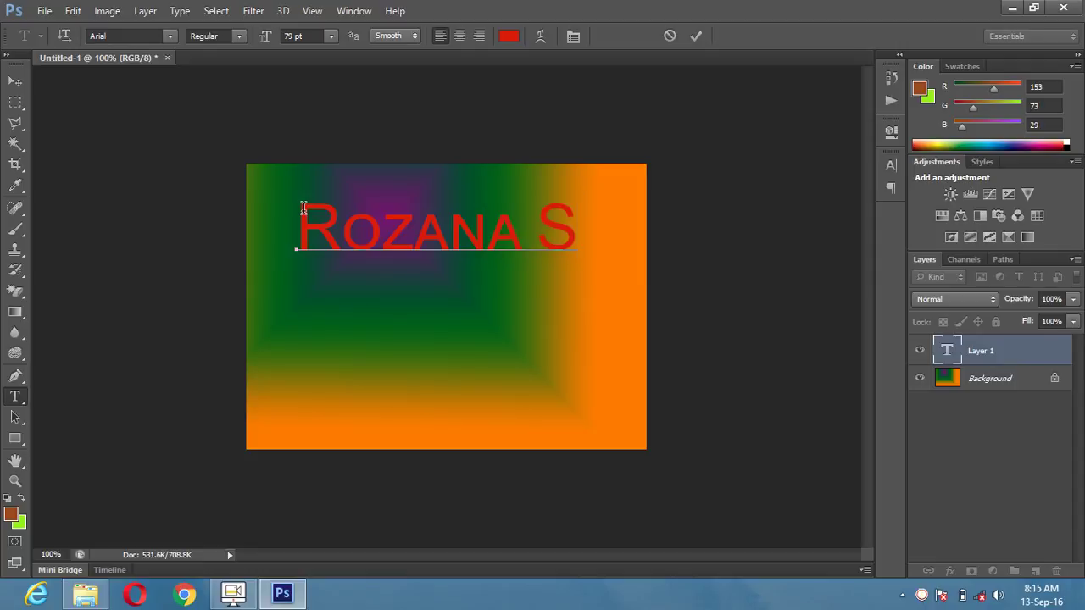
text(tude)
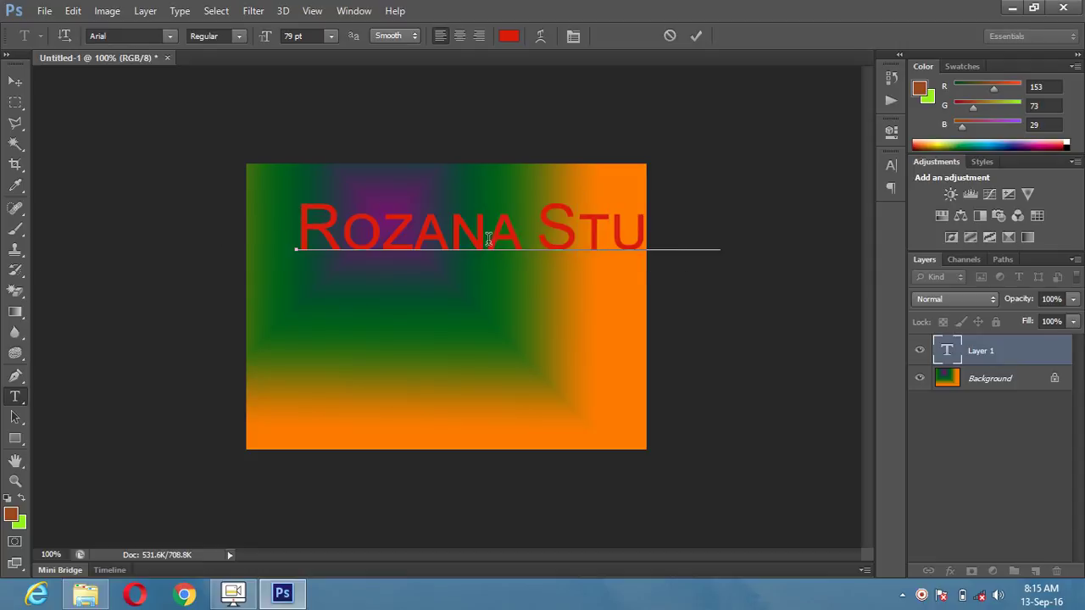
click(537, 227)
key(Return)
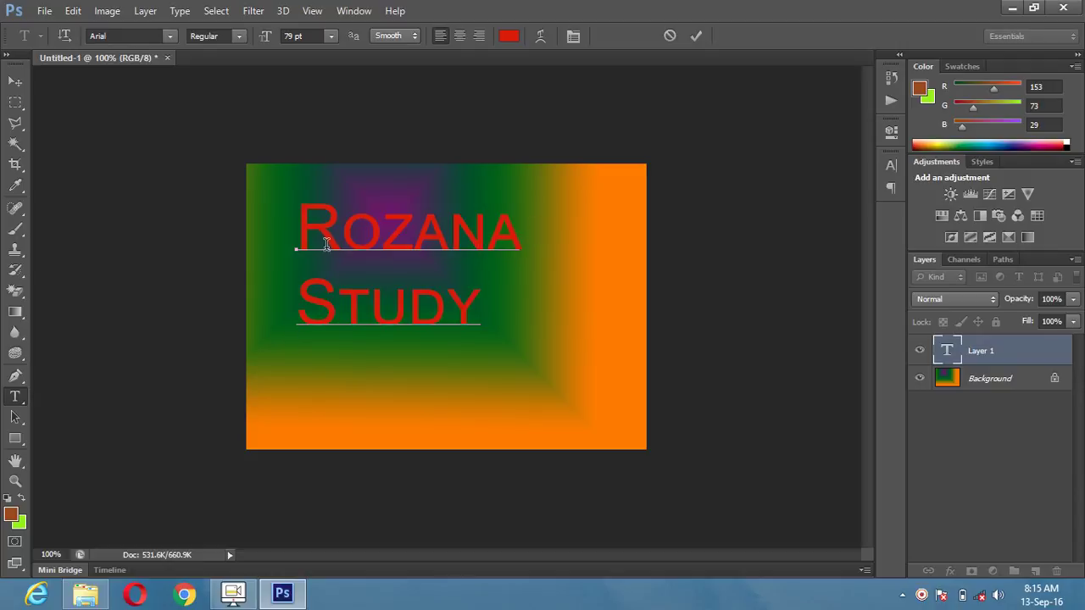
- Select both lines of the text and change their font to Arial Rounded in the character settings
drag(298, 227, 464, 335)
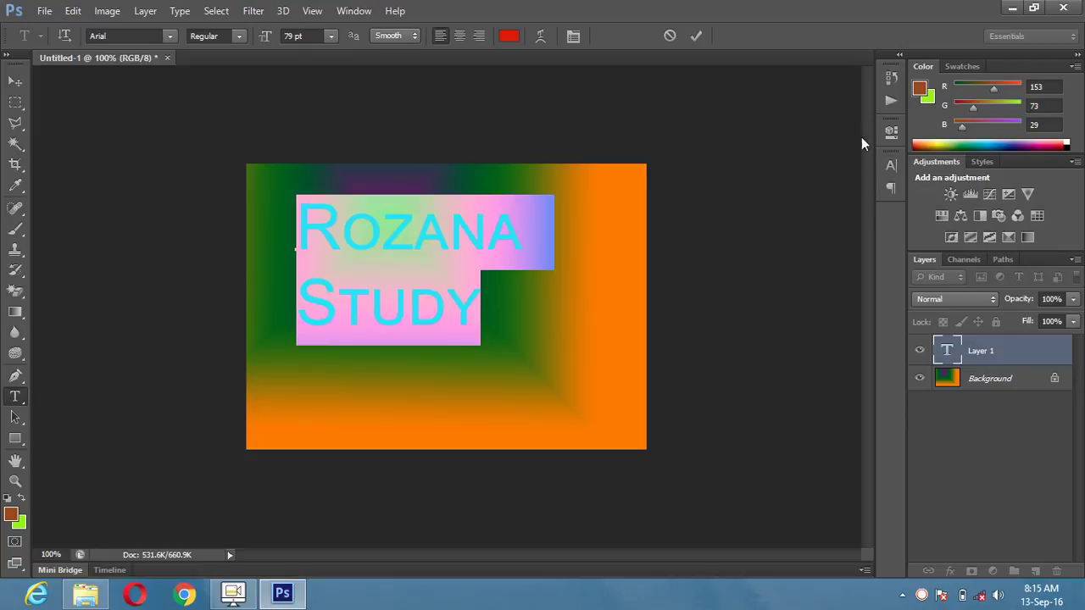
click(352, 11)
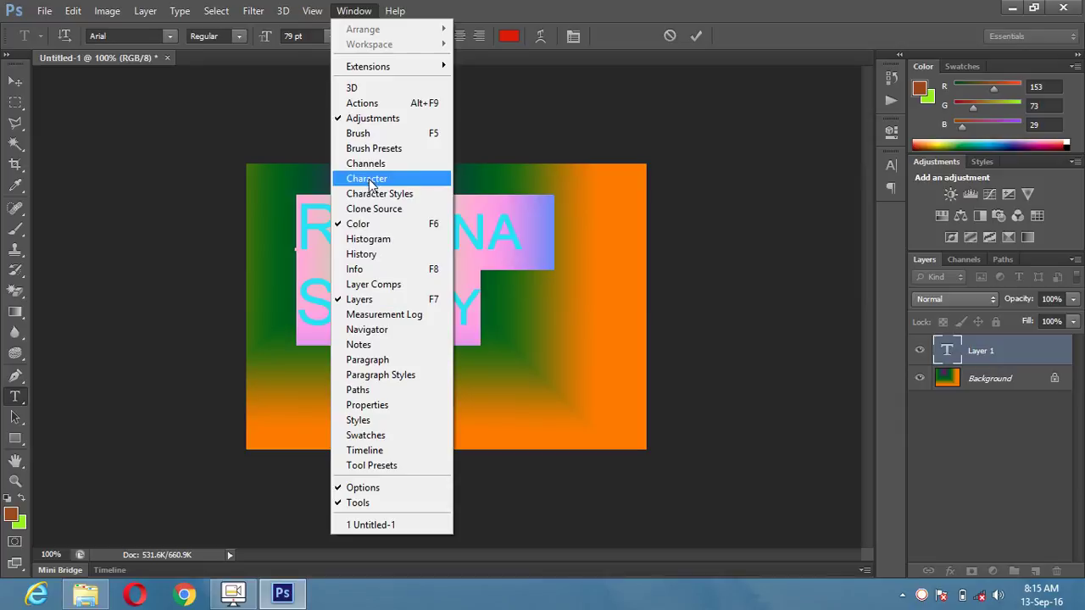
click(889, 163)
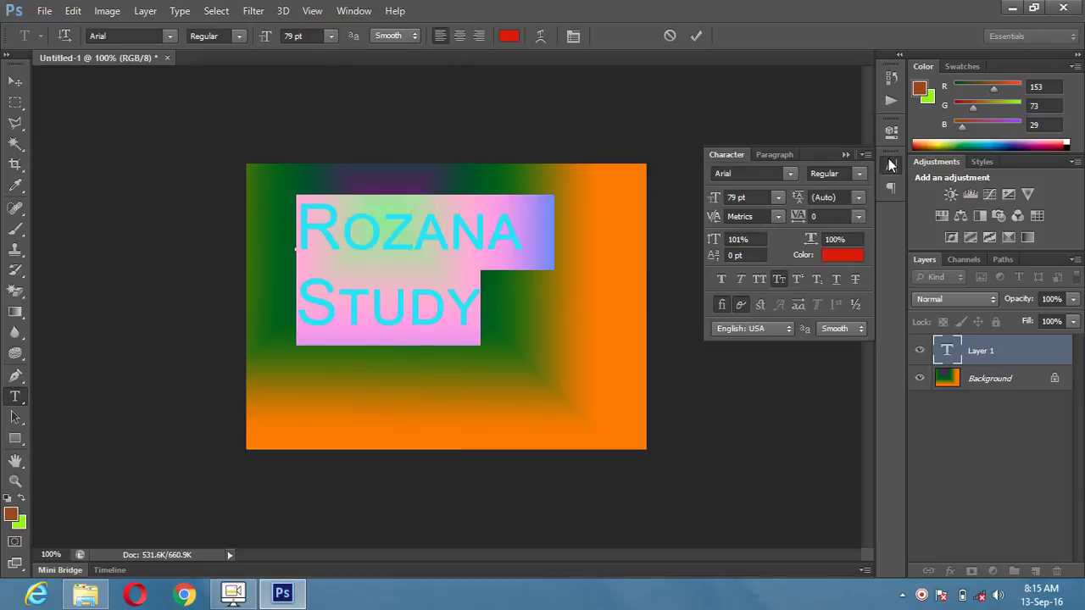
click(788, 173)
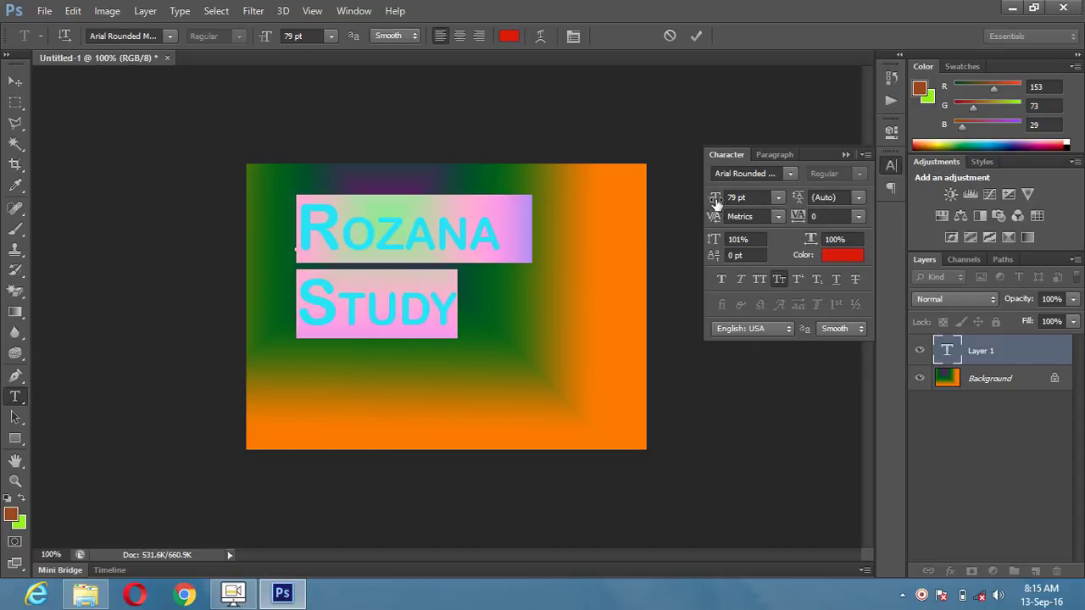
- Enlarge the selected text to 117 pt
drag(717, 201, 739, 202)
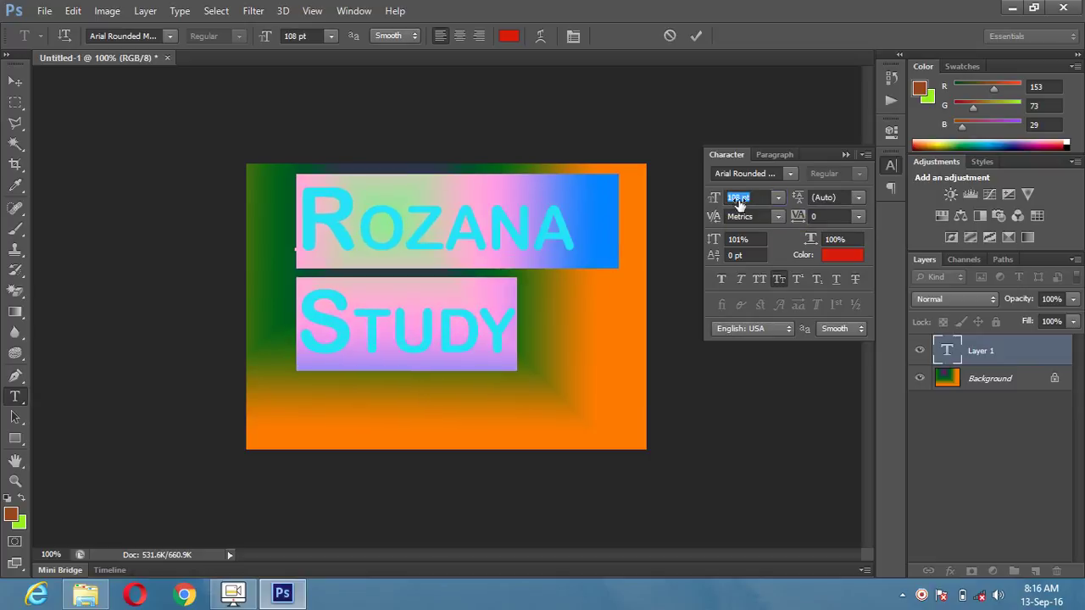
click(738, 198)
click(778, 196)
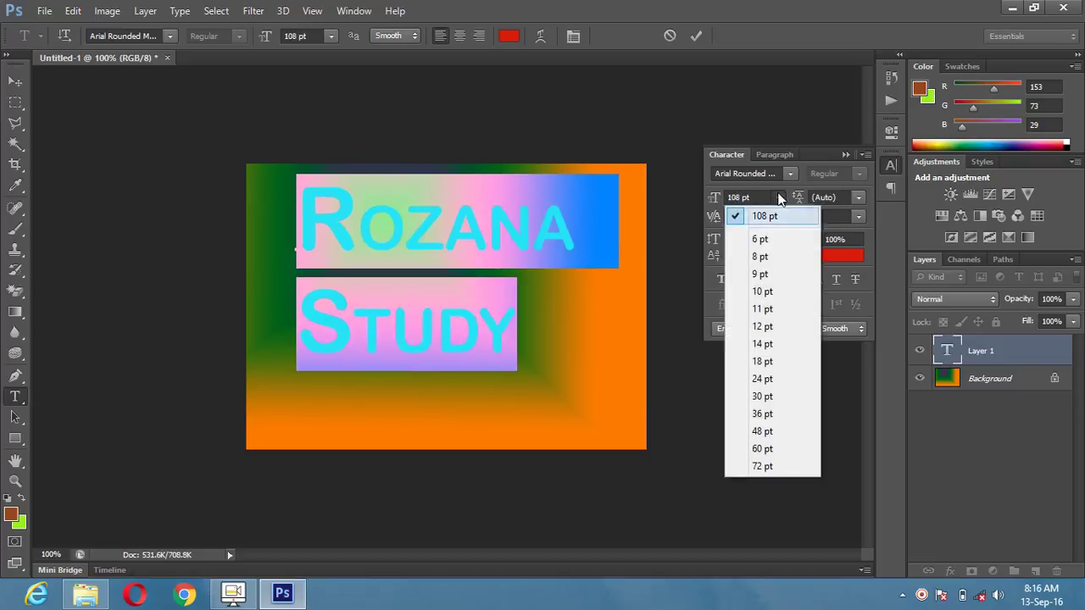
click(714, 198)
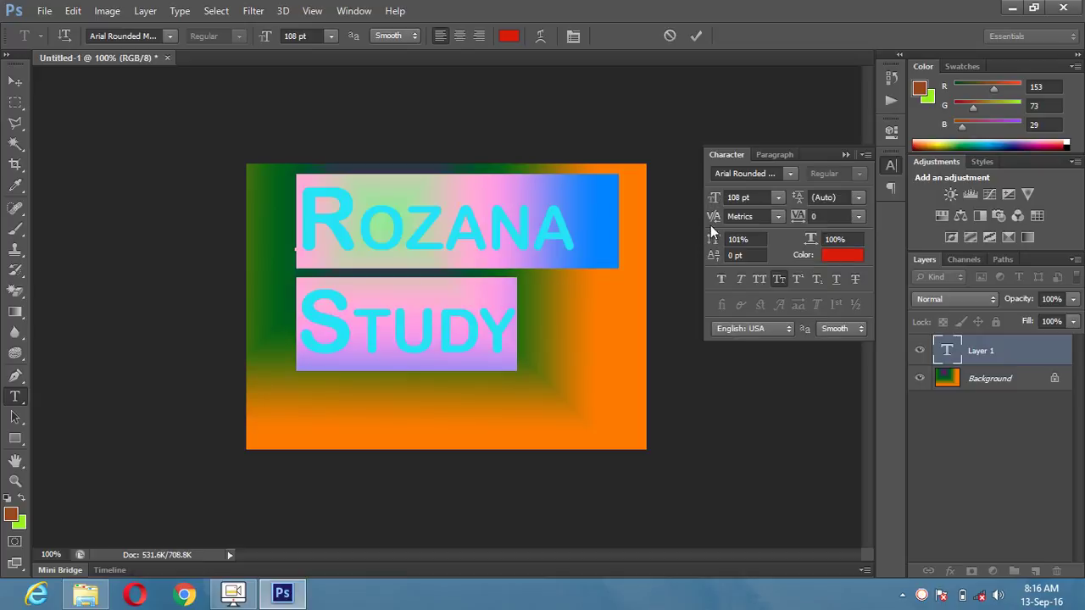
mouse_move(710, 198)
mouse_down()
mouse_move(725, 202)
mouse_move(706, 209)
mouse_move(732, 213)
mouse_move(695, 206)
mouse_move(716, 211)
mouse_up()
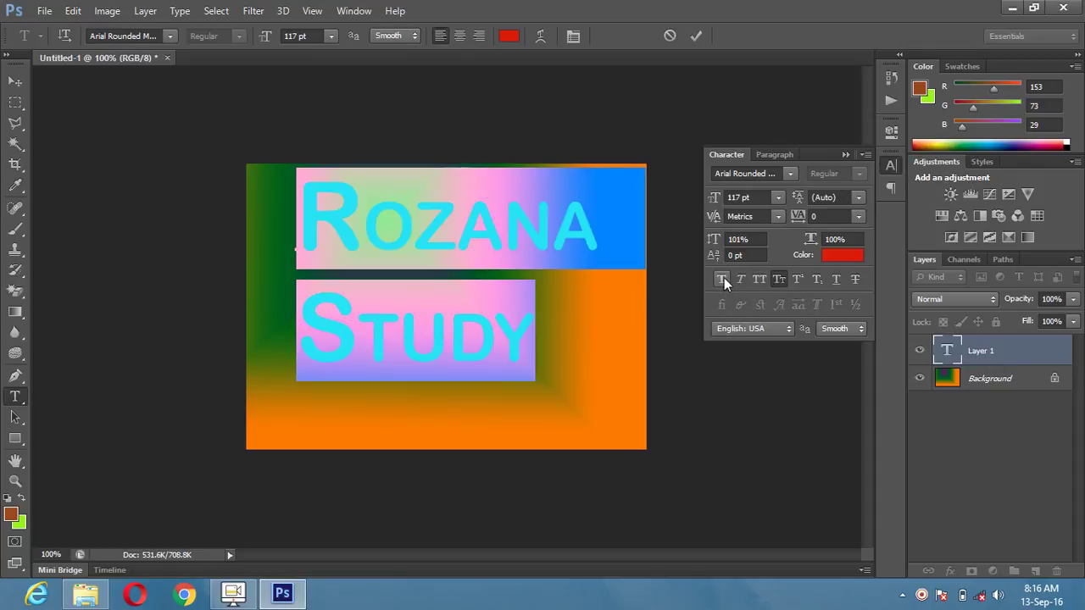
- Recolour the selected text dark blue (34239b), deselect it and close the character settings
click(847, 259)
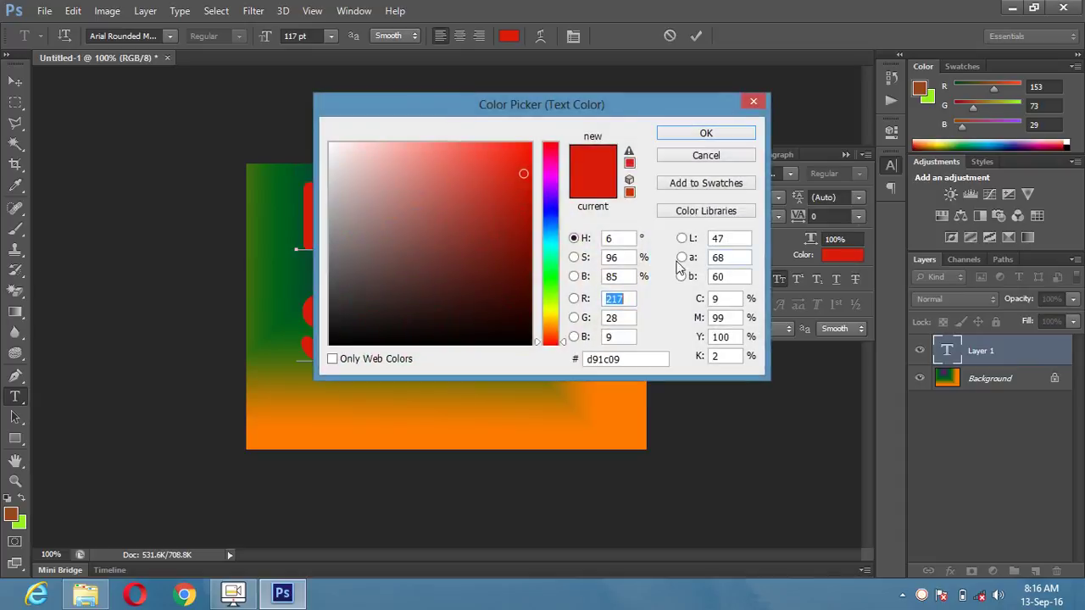
click(549, 206)
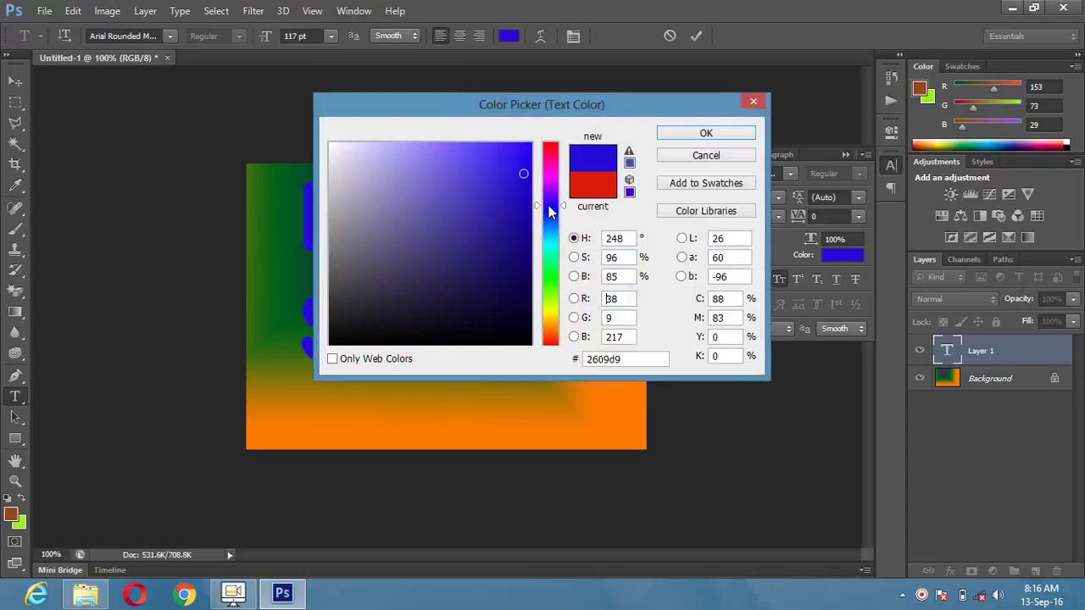
click(491, 179)
click(487, 221)
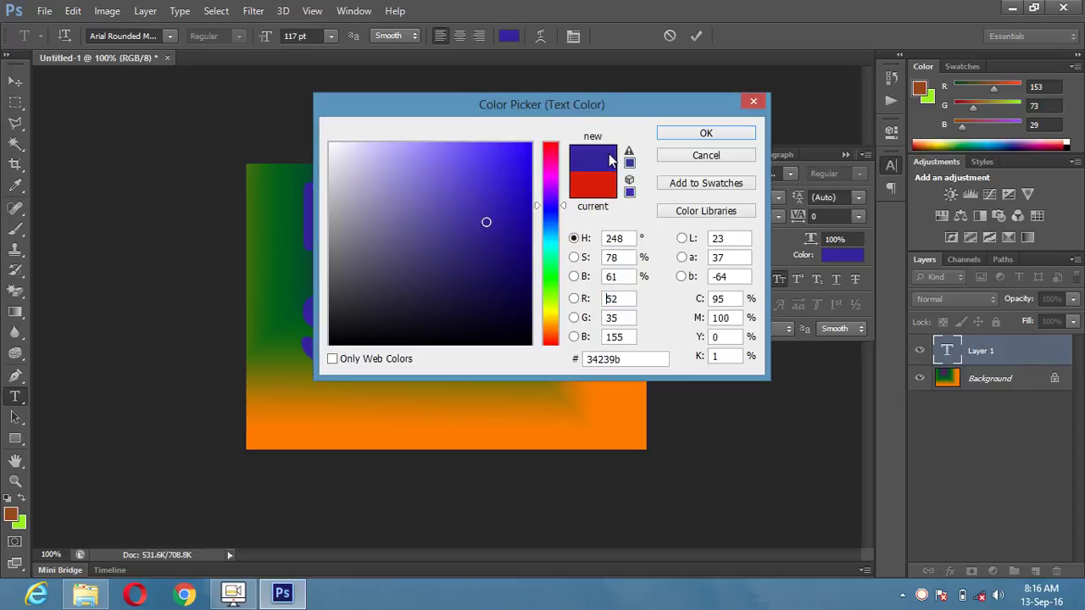
click(703, 132)
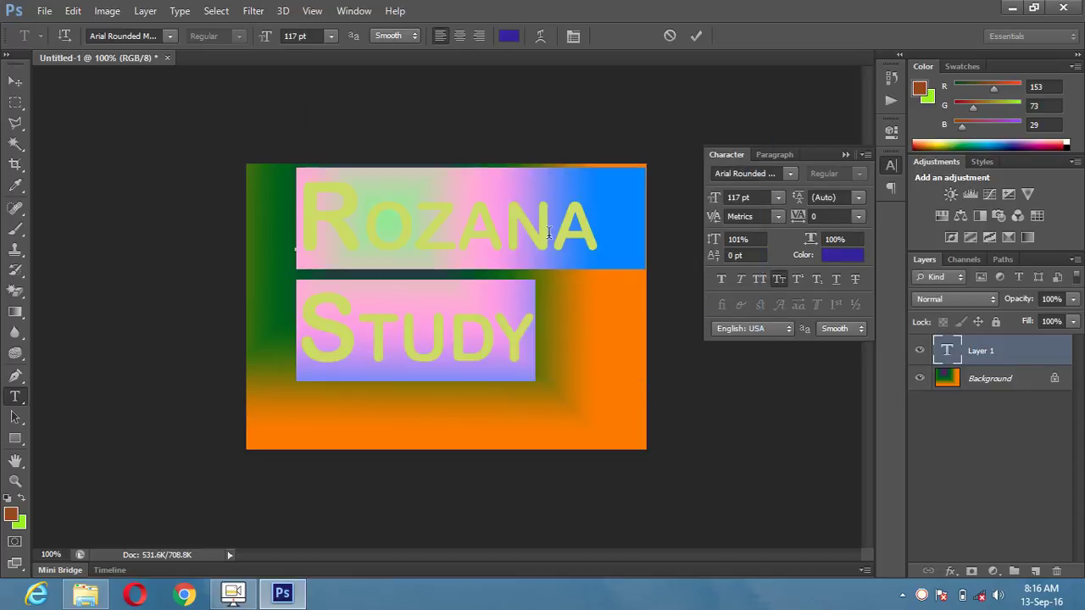
click(552, 353)
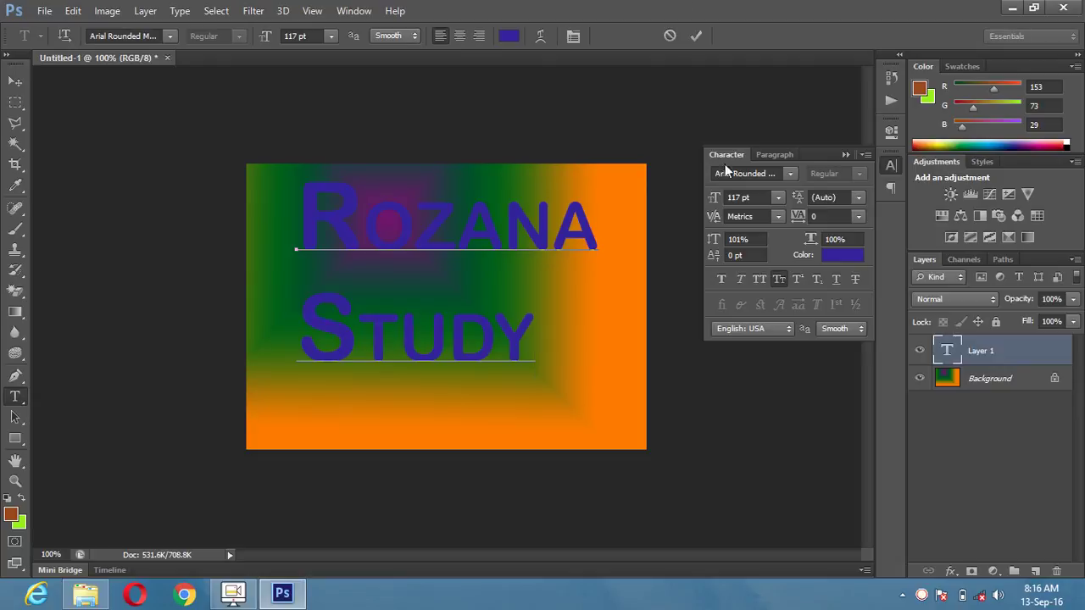
click(892, 166)
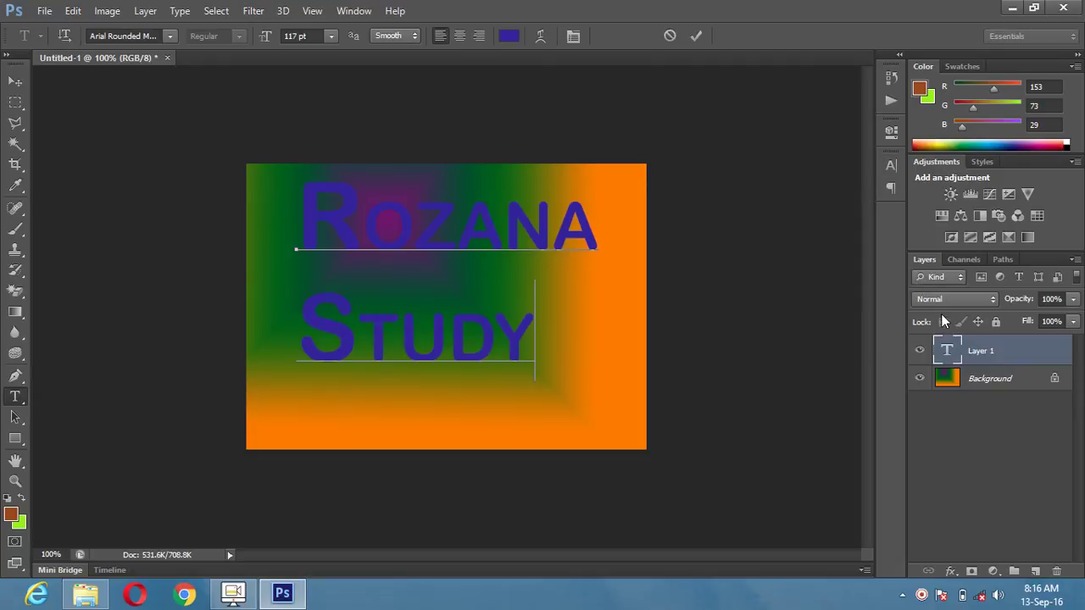
- Convert the locked Background into an ordinary layer with the default settings and deselect it
double_click(1051, 378)
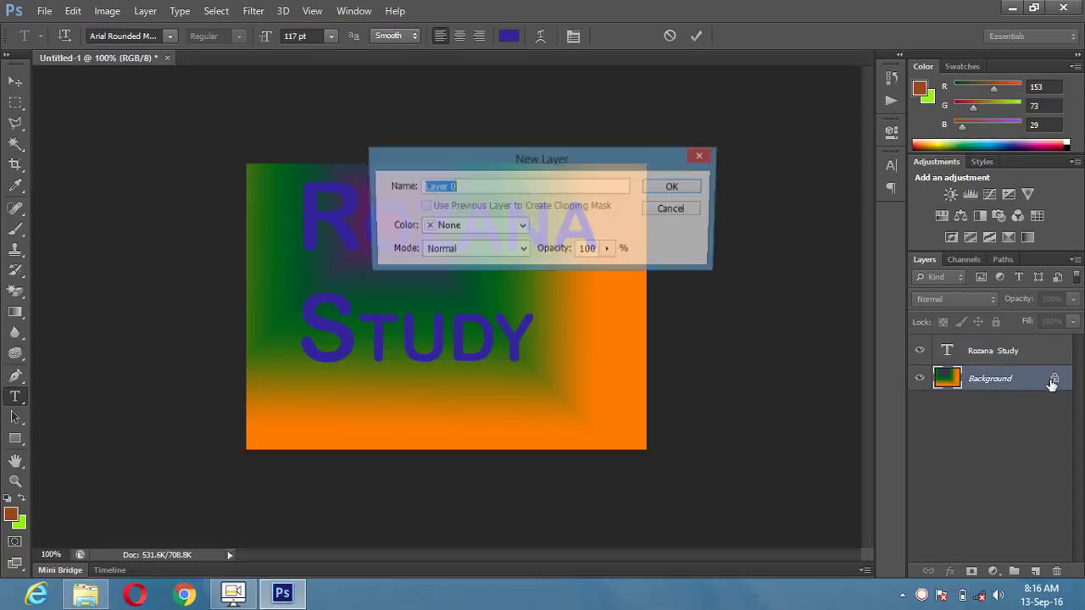
click(677, 188)
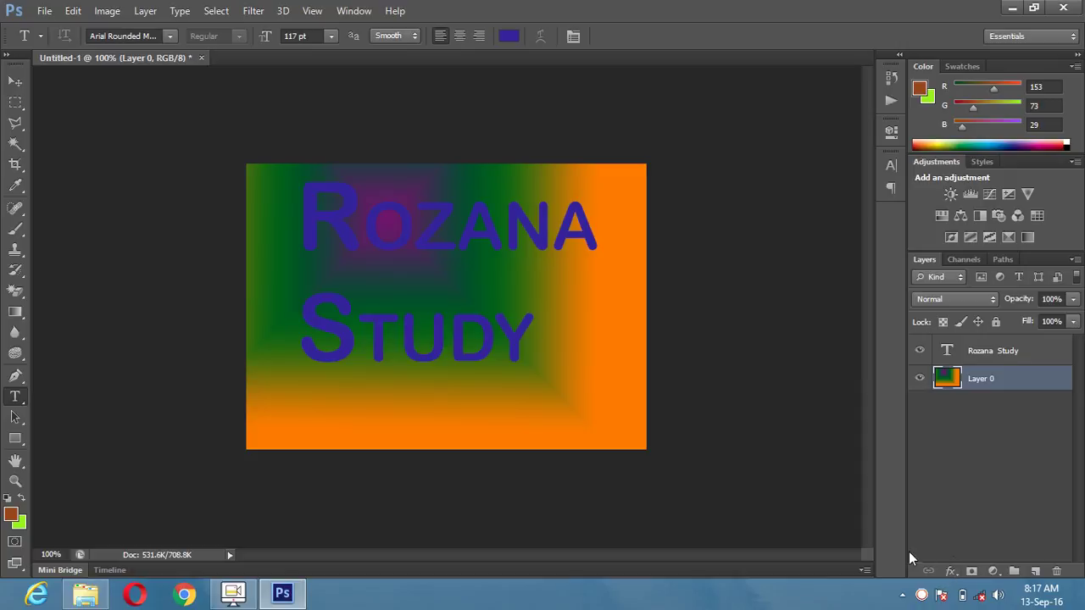
click(917, 523)
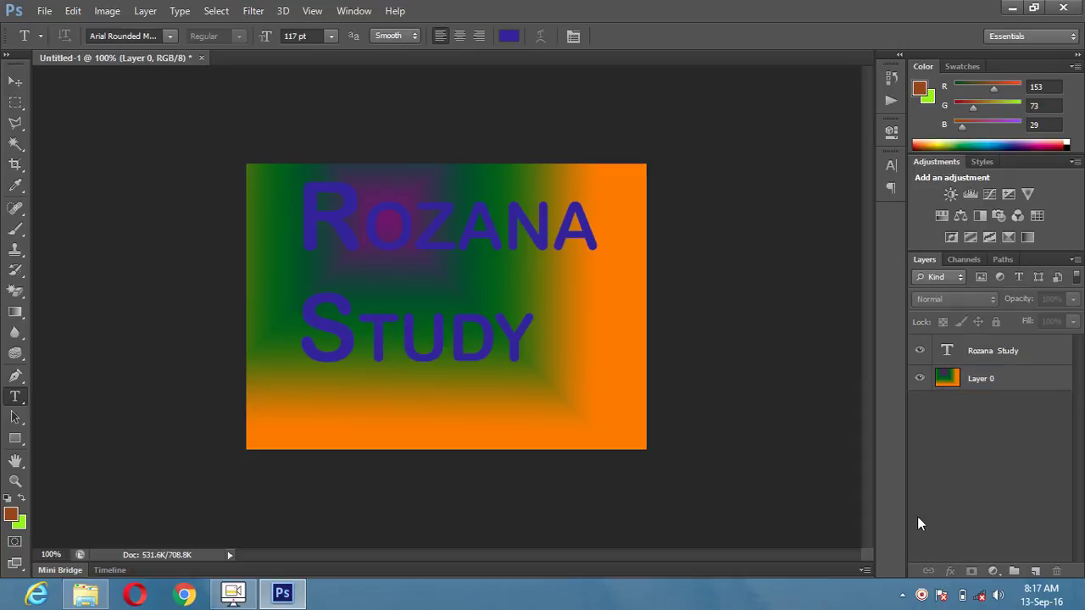
- Place an empty text layer outside the canvas, and step the history back to the layer conversion and forward again
click(821, 507)
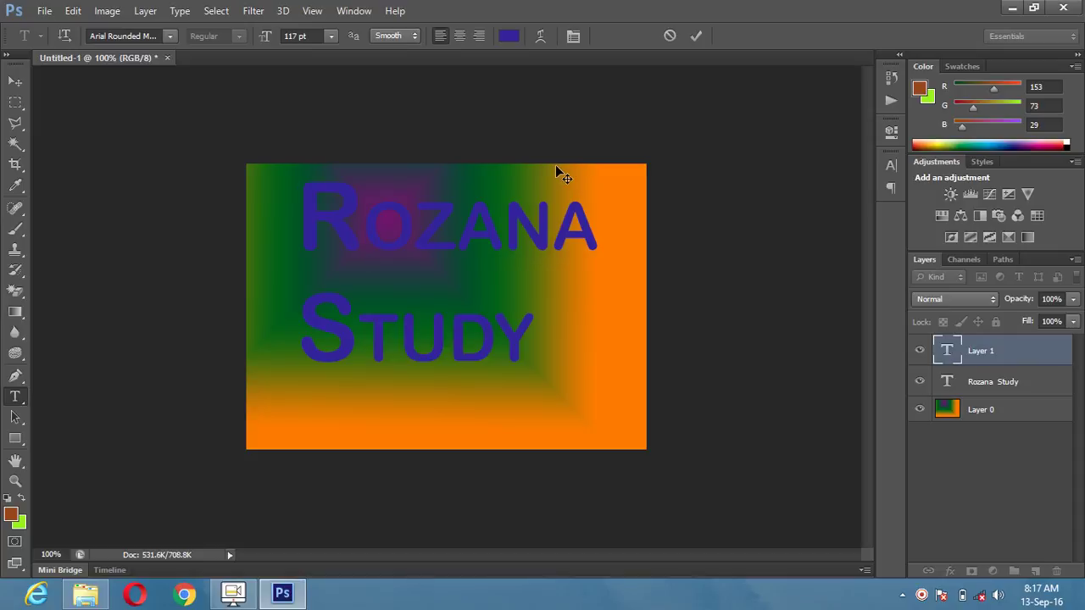
click(890, 77)
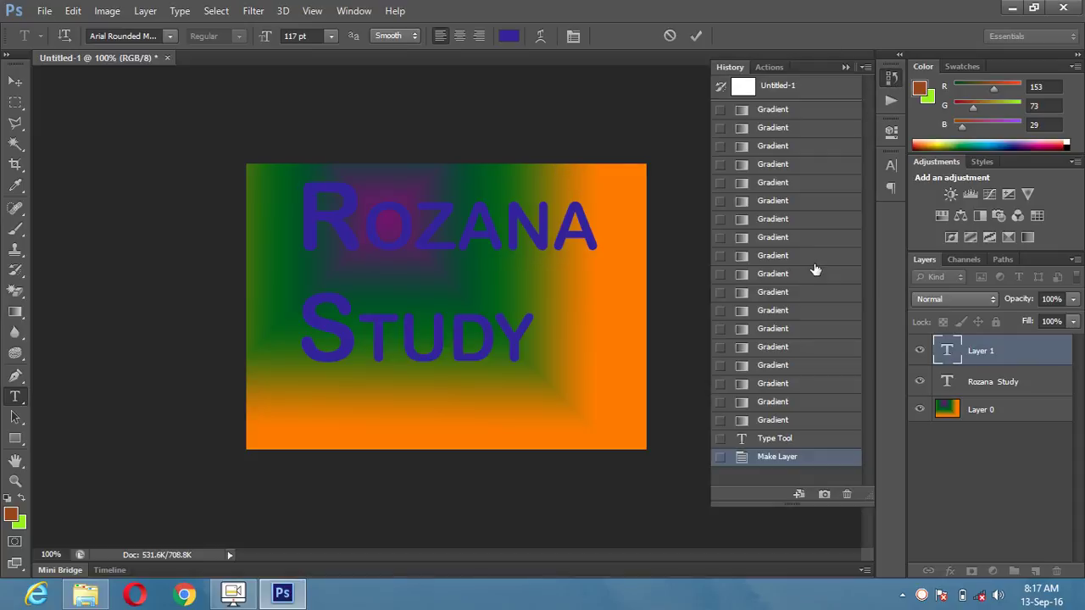
click(748, 443)
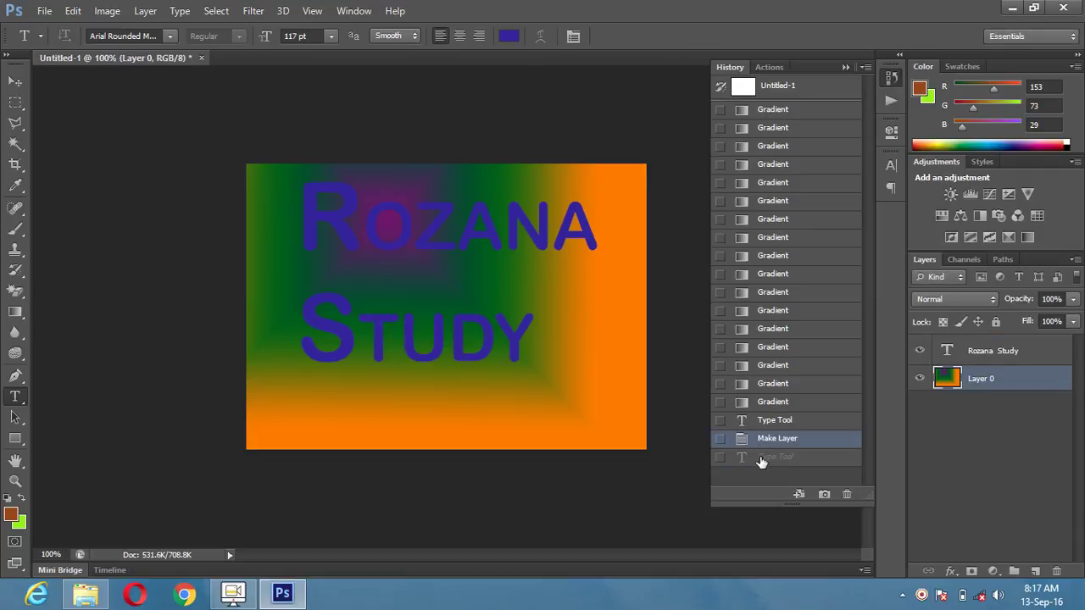
click(760, 459)
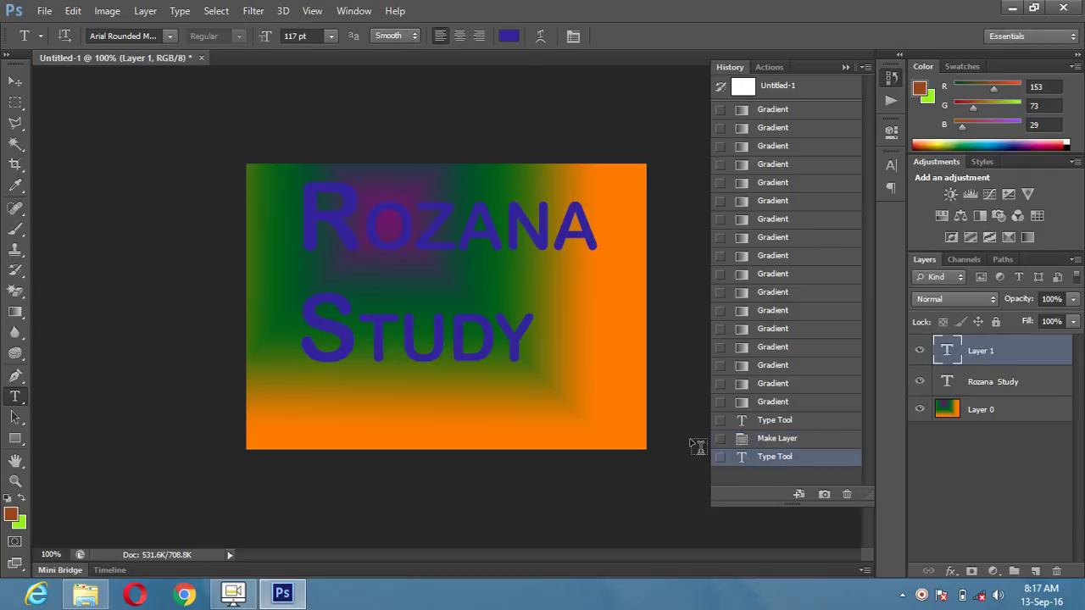
- Make the Rozana Study text layer active and open its Blending Options, moving the dialog off the text
click(485, 336)
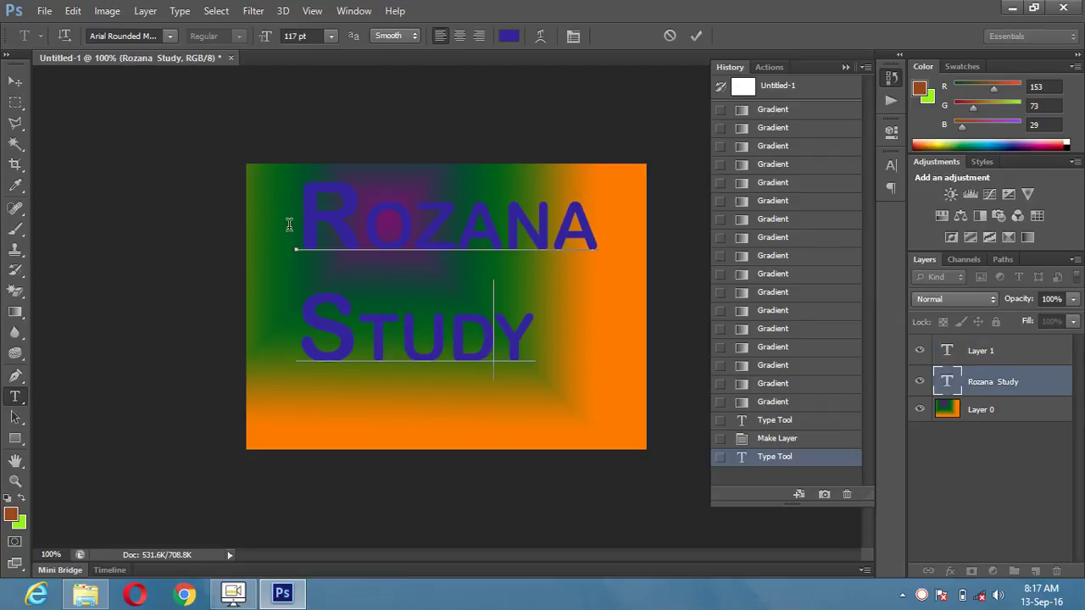
drag(293, 223, 475, 328)
click(524, 343)
click(950, 570)
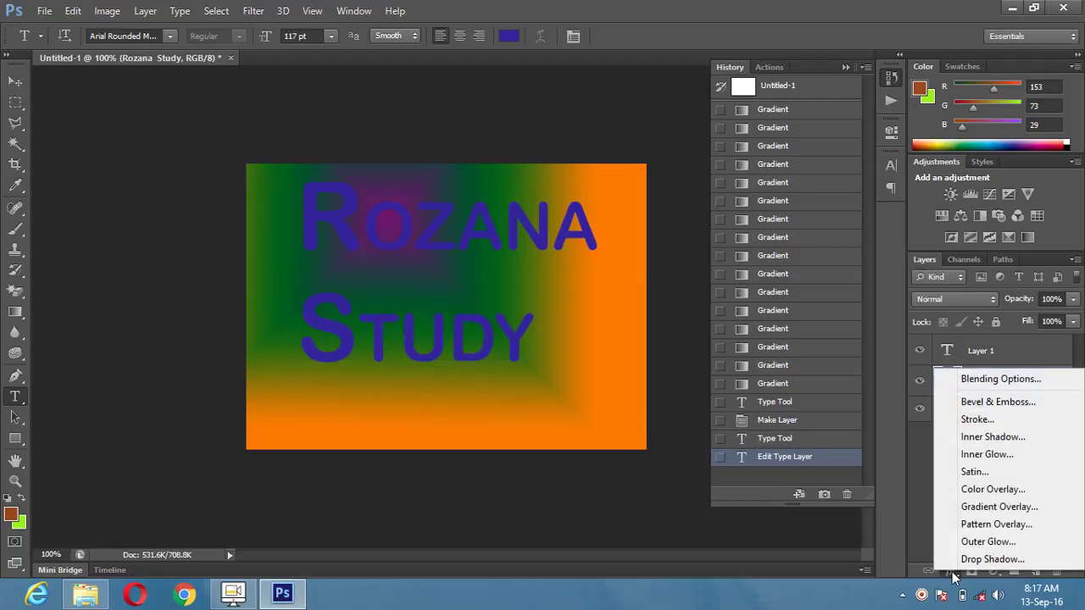
click(934, 349)
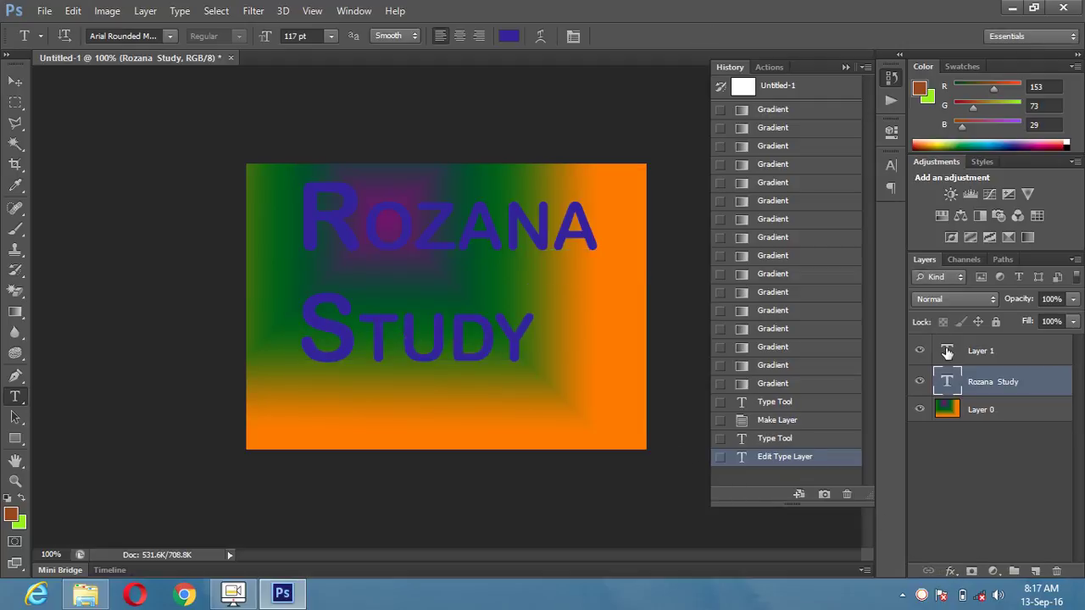
click(947, 575)
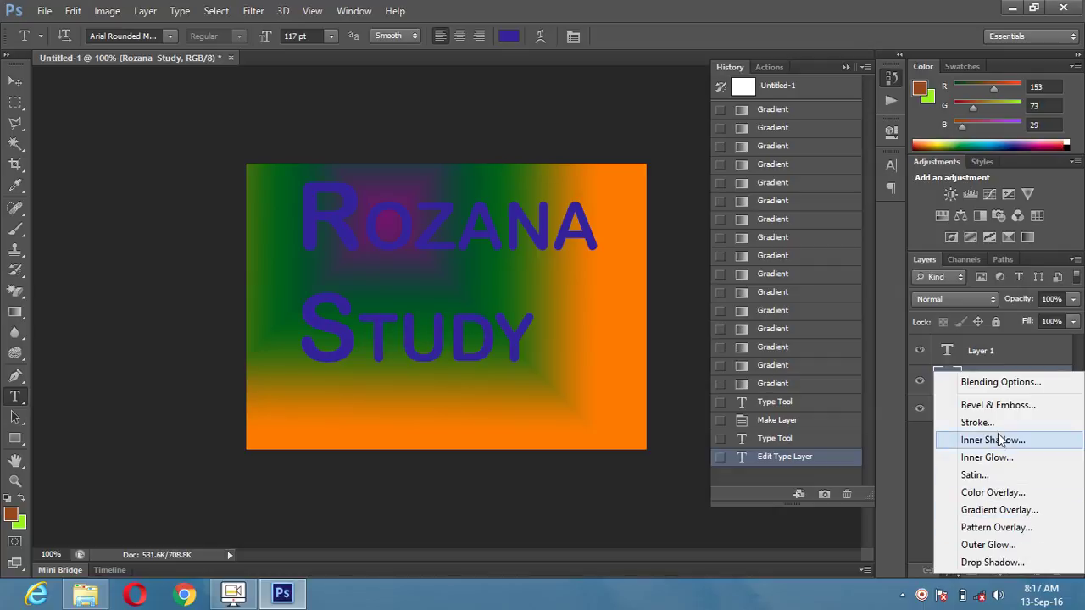
click(997, 384)
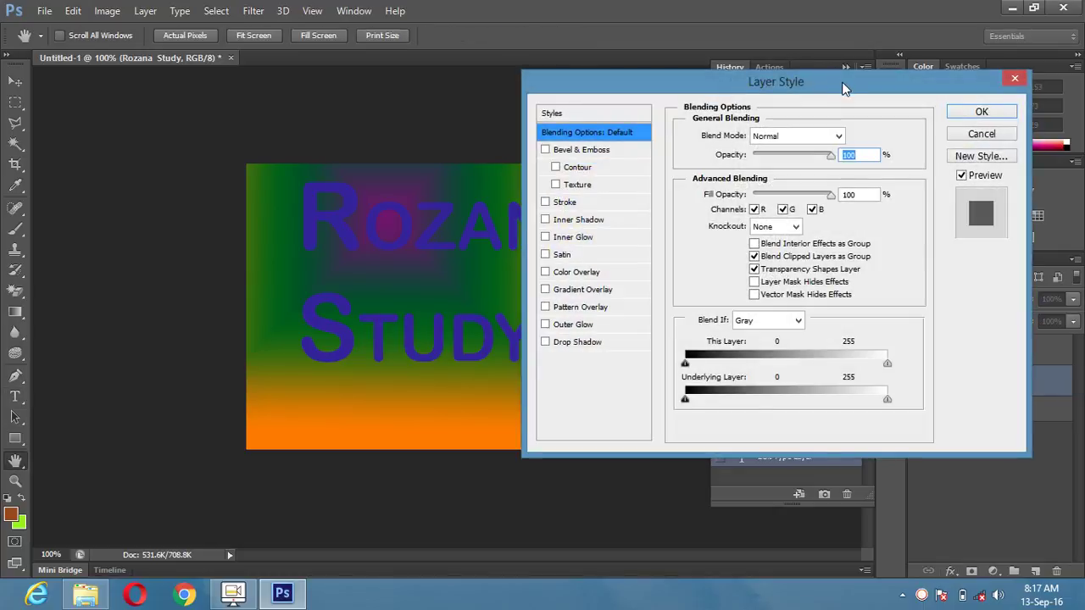
drag(842, 85, 880, 67)
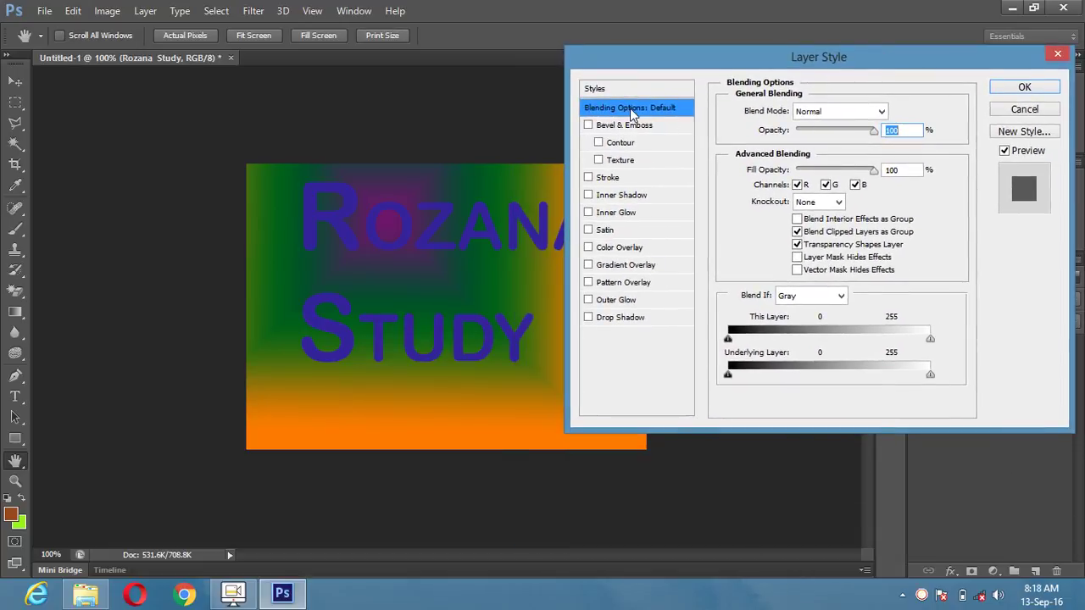
- Turn on Bevel & Emboss for the text layer and try the Screen blend mode before returning to Normal
click(589, 126)
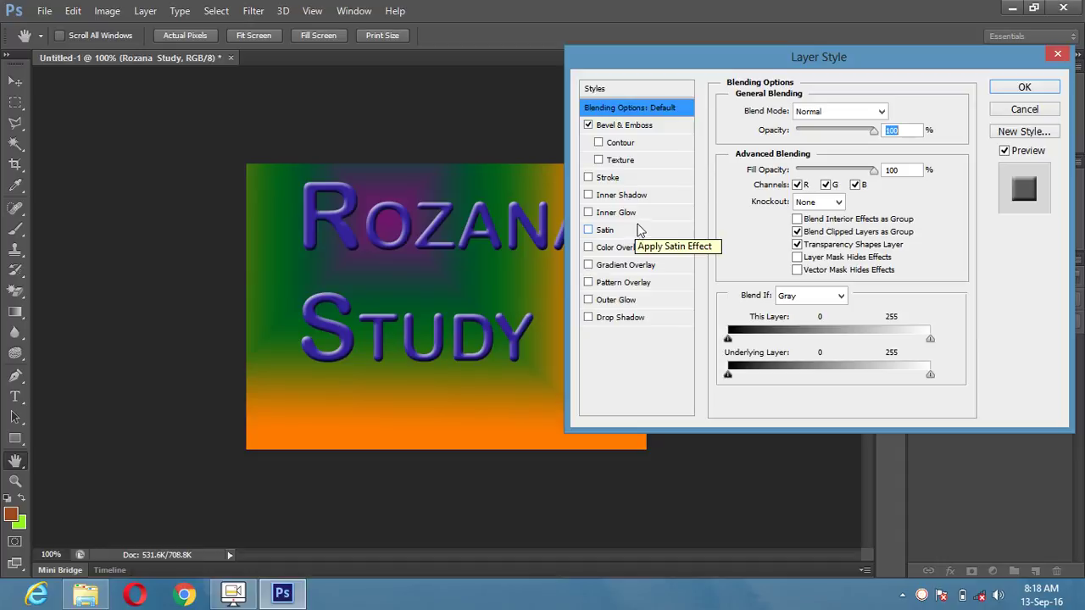
click(878, 111)
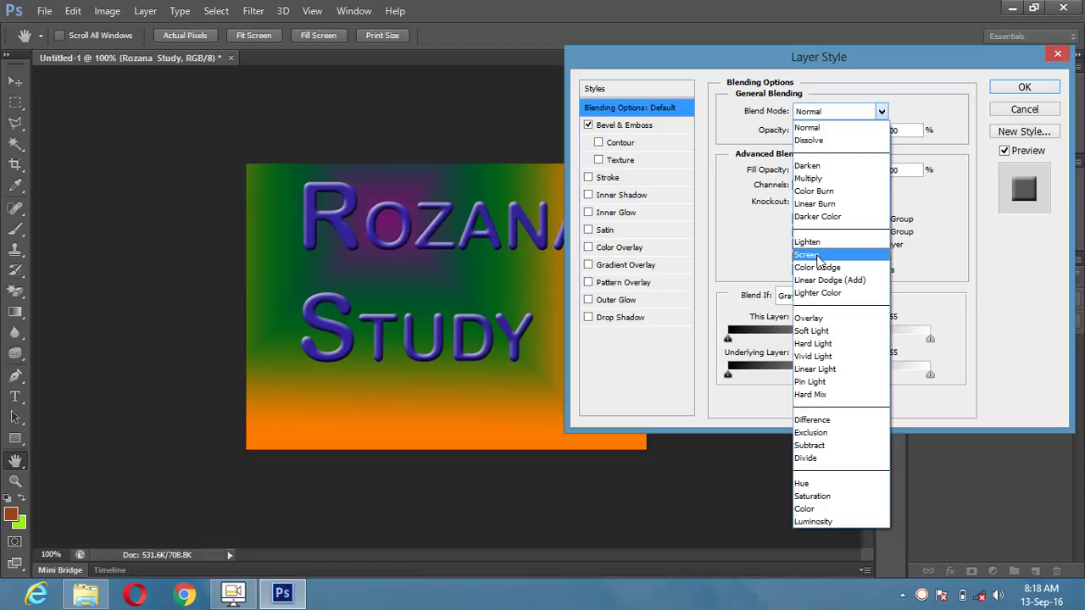
click(817, 255)
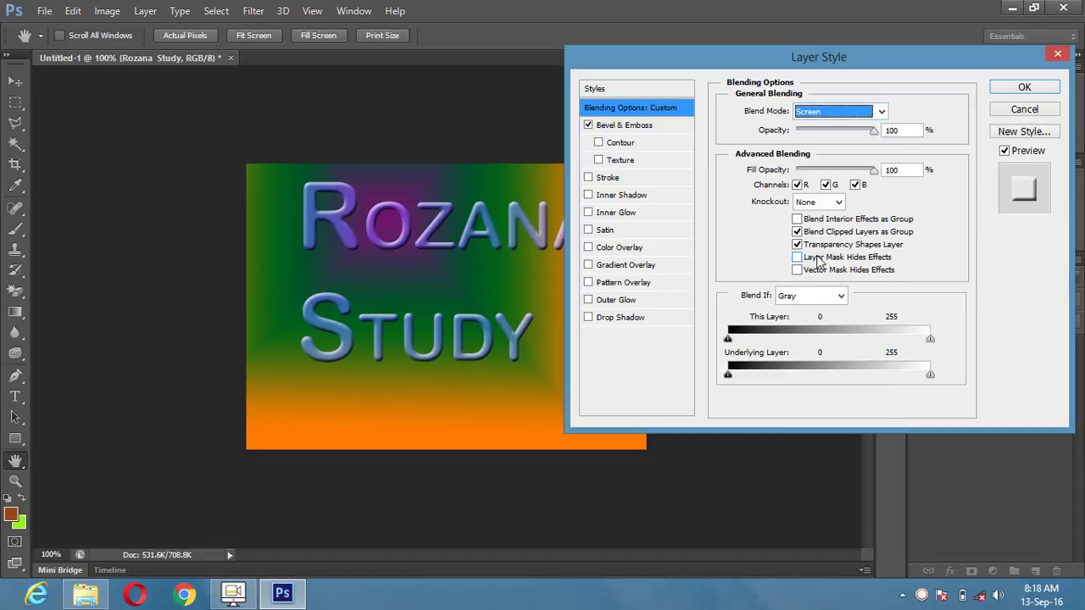
click(873, 113)
click(845, 128)
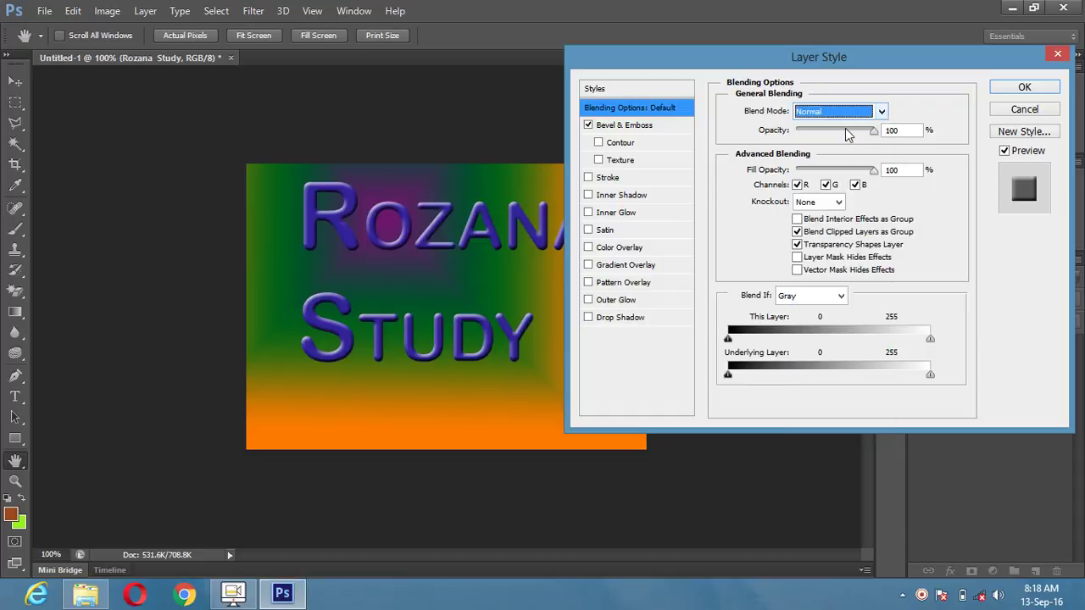
- Try lowering the text layer's opacity to about 8%, and restore it to 100% with fill opacity also at 100%
drag(875, 132, 800, 134)
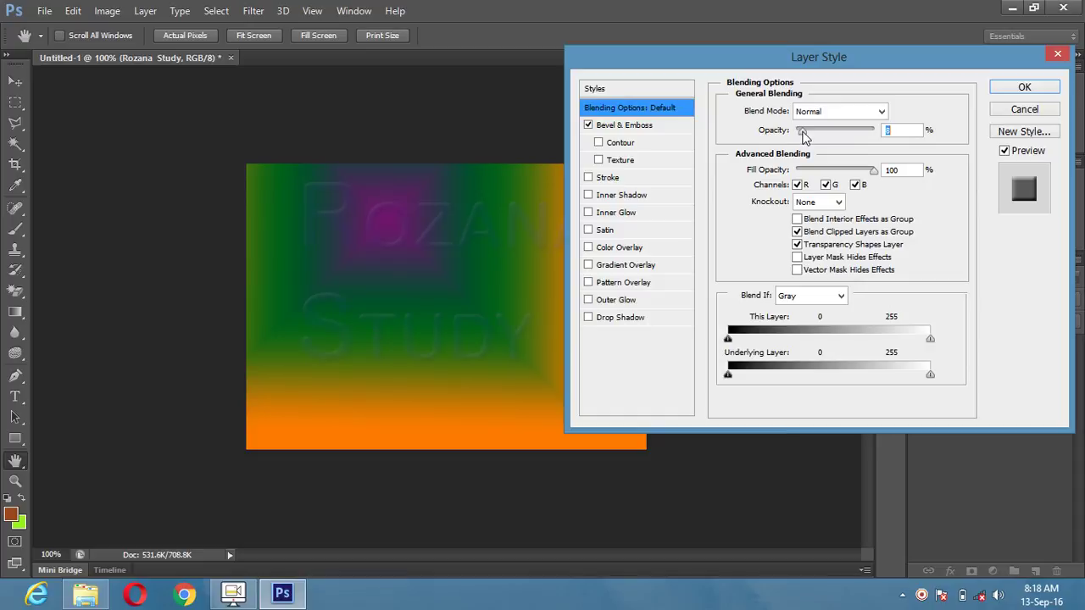
drag(803, 132, 804, 132)
drag(806, 135, 892, 131)
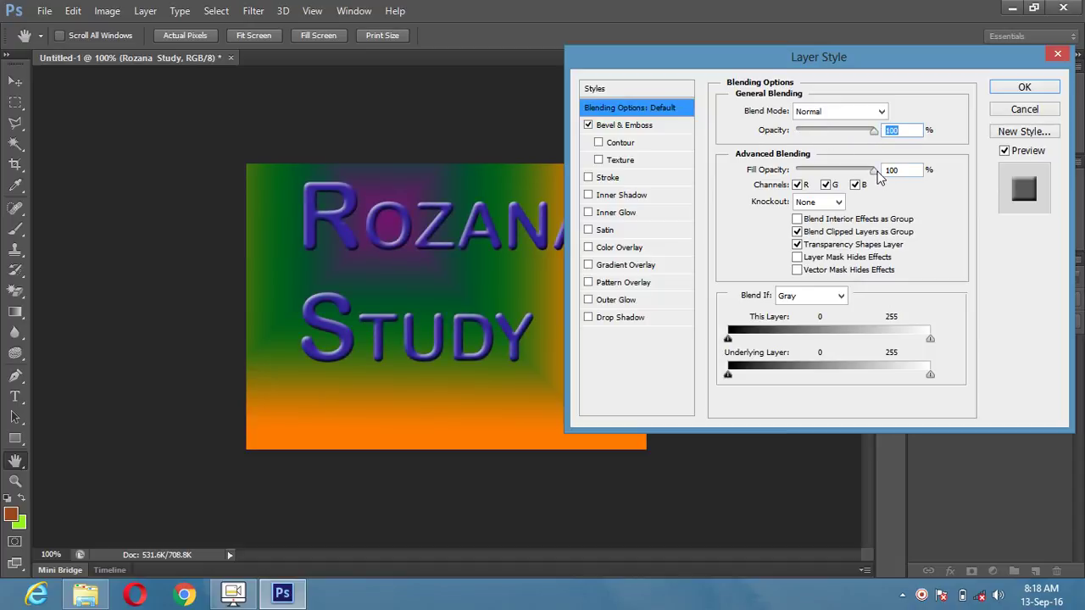
mouse_move(879, 174)
mouse_down()
mouse_move(819, 180)
mouse_move(892, 178)
mouse_up()
- Enable Contour and Texture under Bevel & Emboss and choose the pale fifth pattern for the texture
click(600, 143)
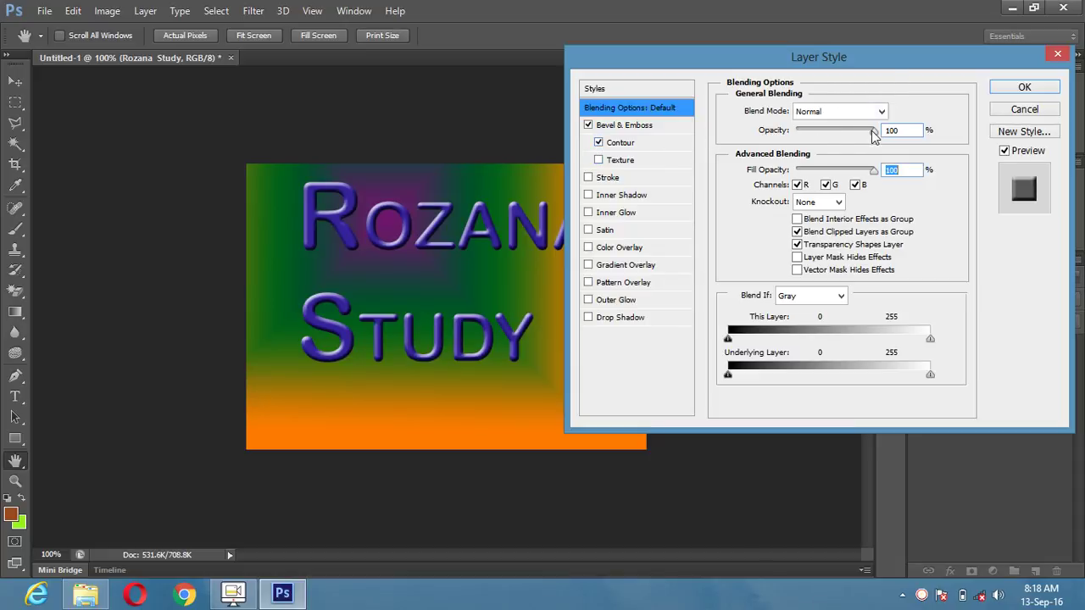
drag(873, 132, 894, 137)
click(630, 166)
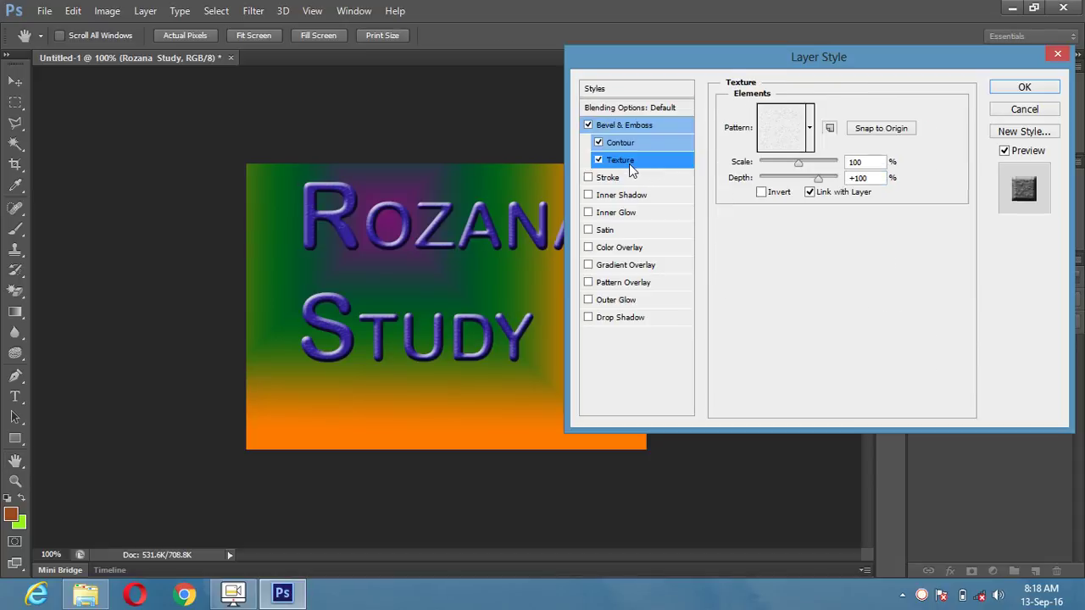
click(810, 131)
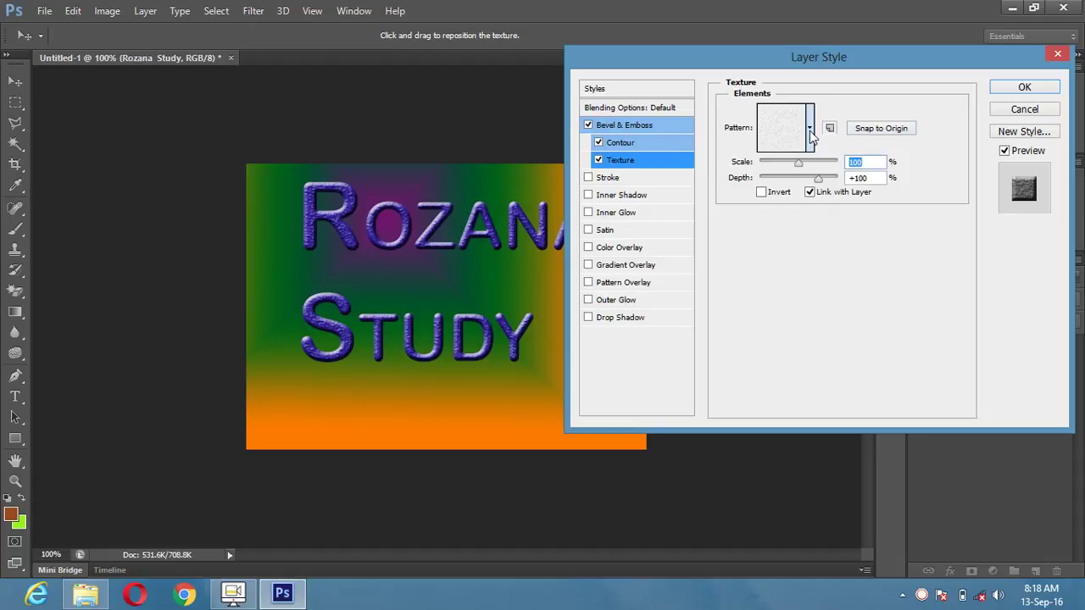
click(805, 192)
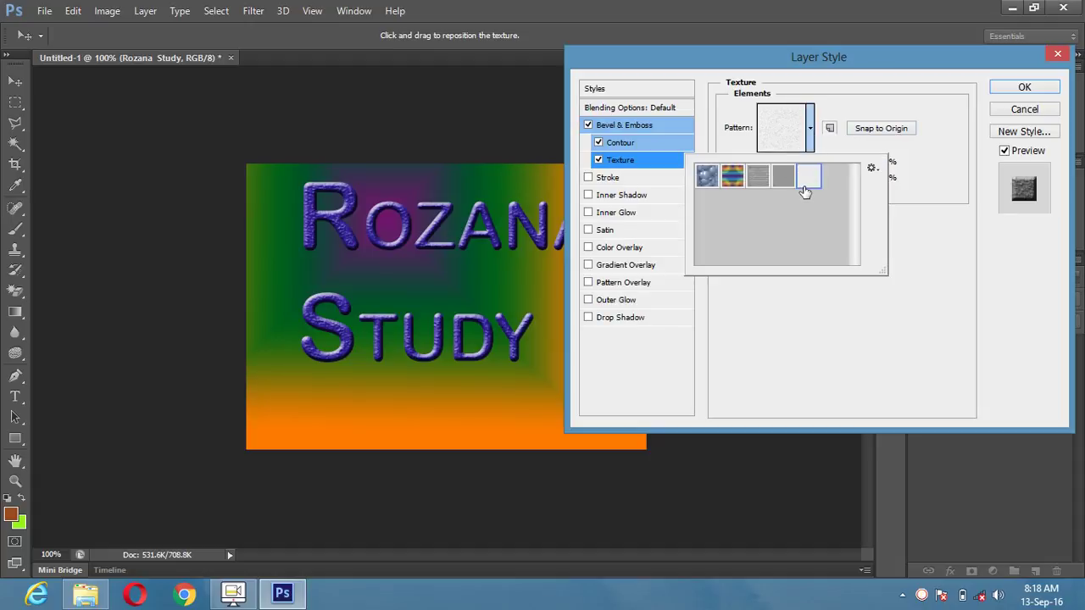
click(891, 144)
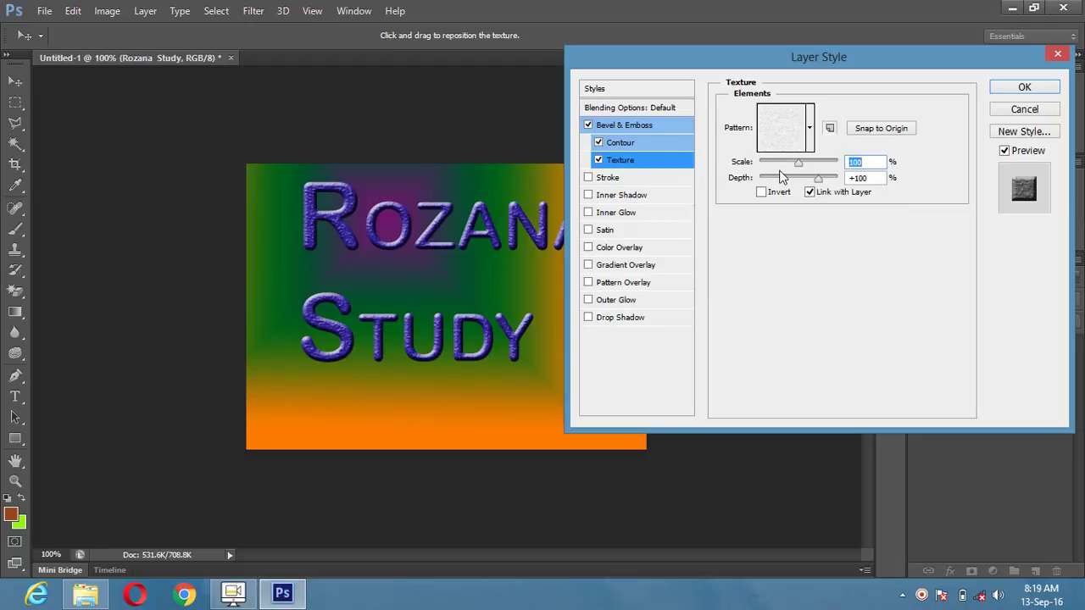
- Set the texture's depth to -10% and scale to 202%, and switch Contour off and on again
mouse_move(818, 179)
mouse_down()
mouse_move(764, 177)
mouse_move(852, 180)
mouse_move(797, 185)
mouse_up()
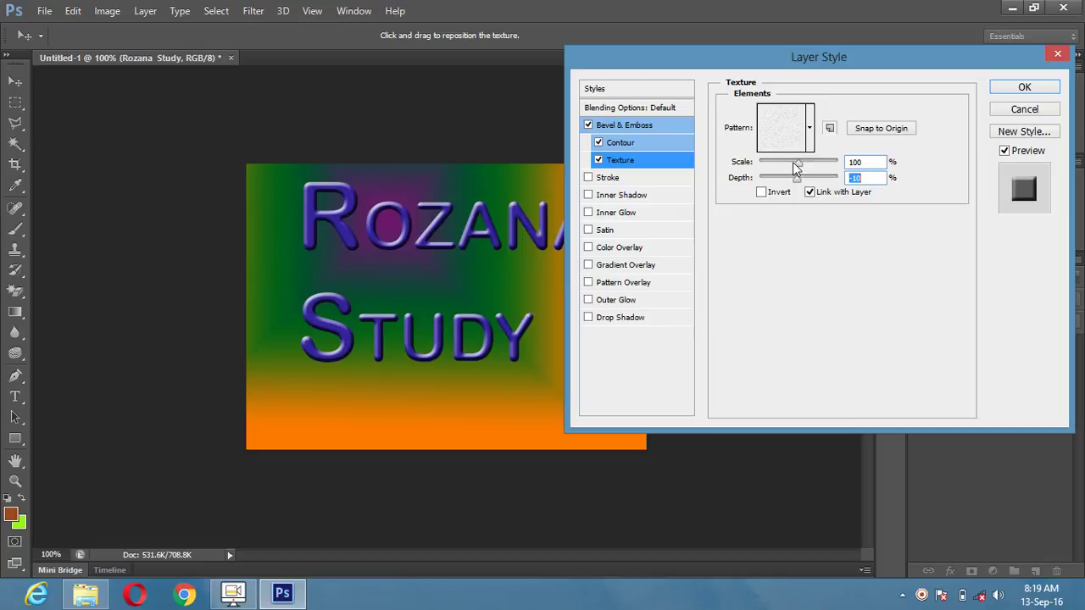
mouse_move(797, 164)
mouse_down()
mouse_move(830, 163)
mouse_move(759, 164)
mouse_move(803, 164)
mouse_up()
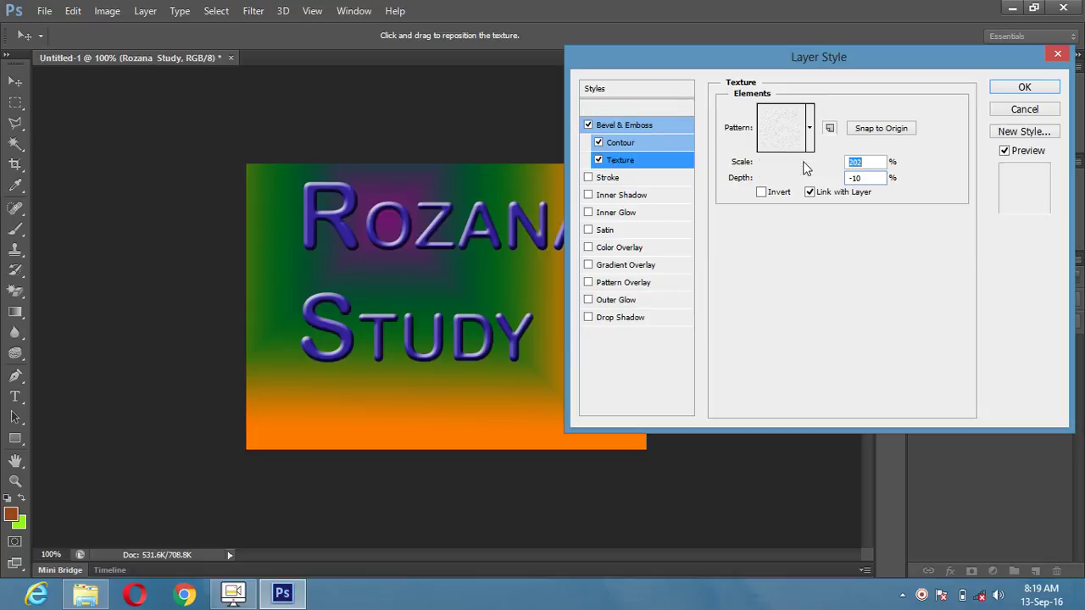
click(600, 144)
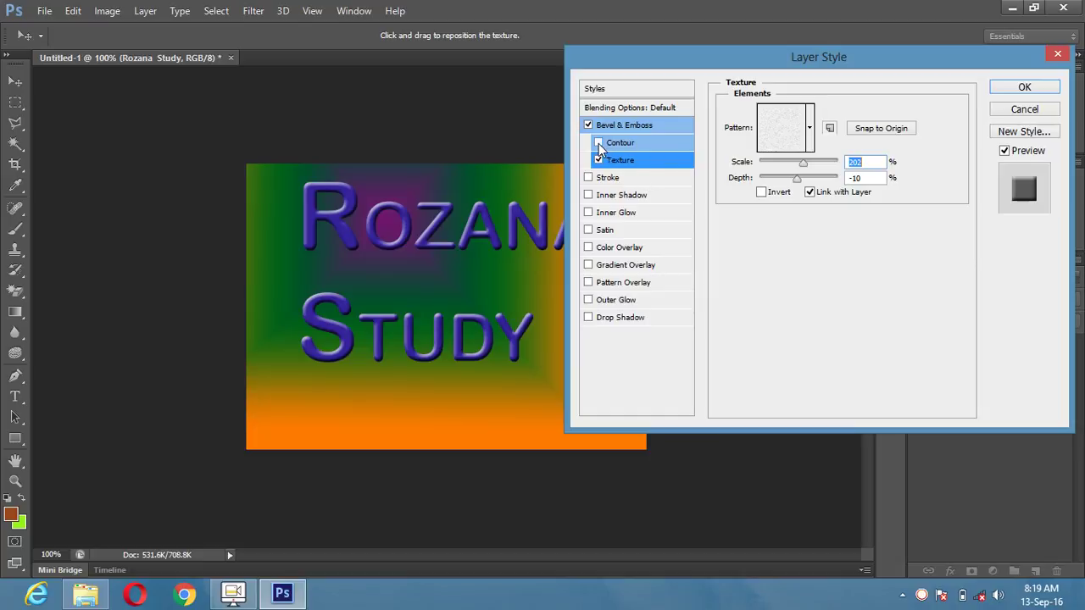
click(600, 143)
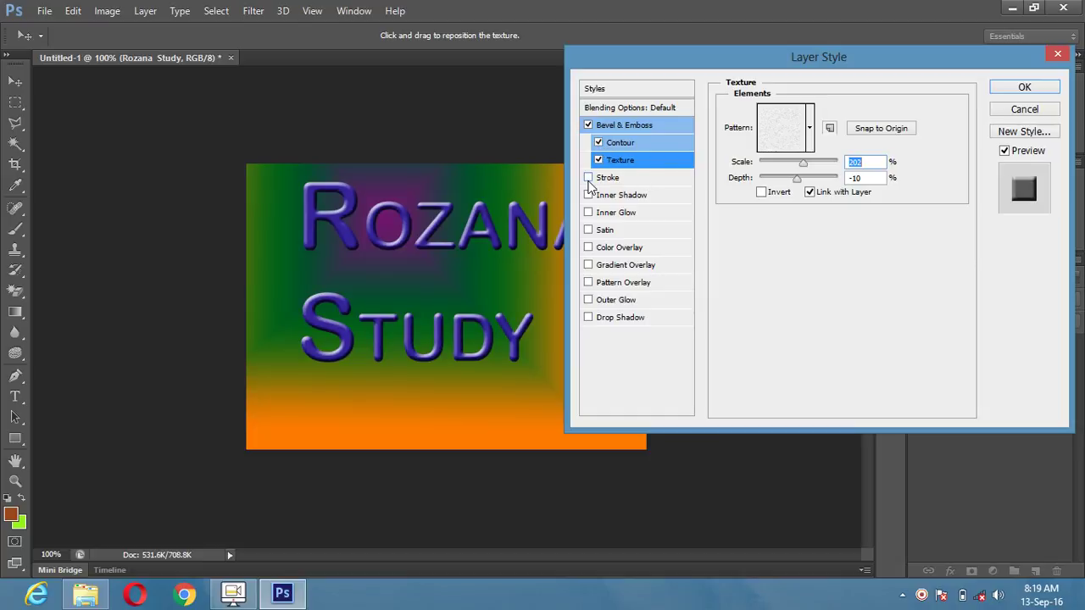
- Add a Stroke effect to the text and set its colour to red (ea0a0a)
click(589, 178)
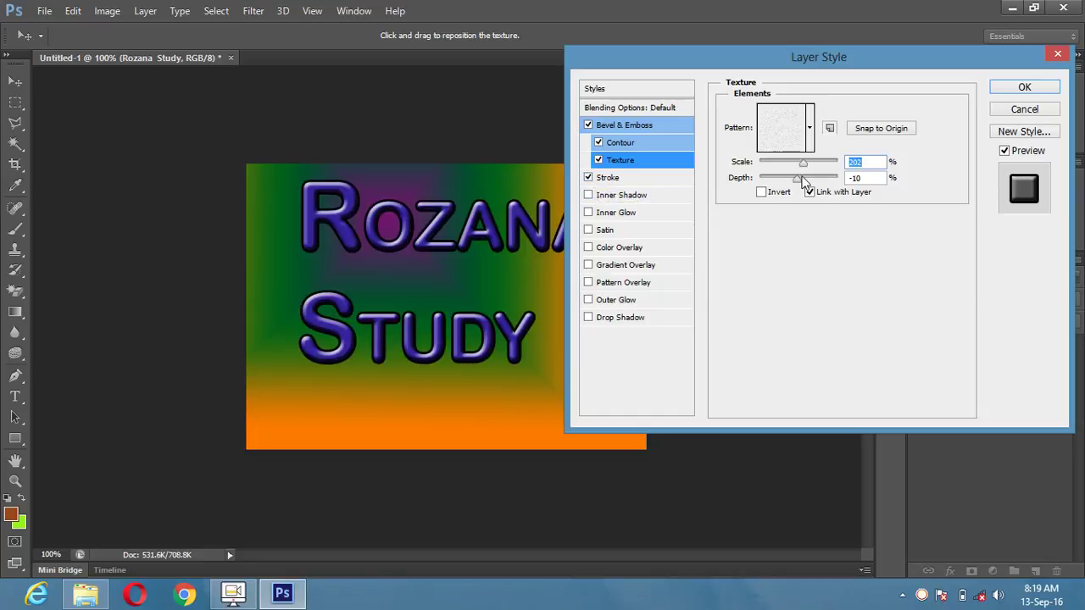
click(606, 179)
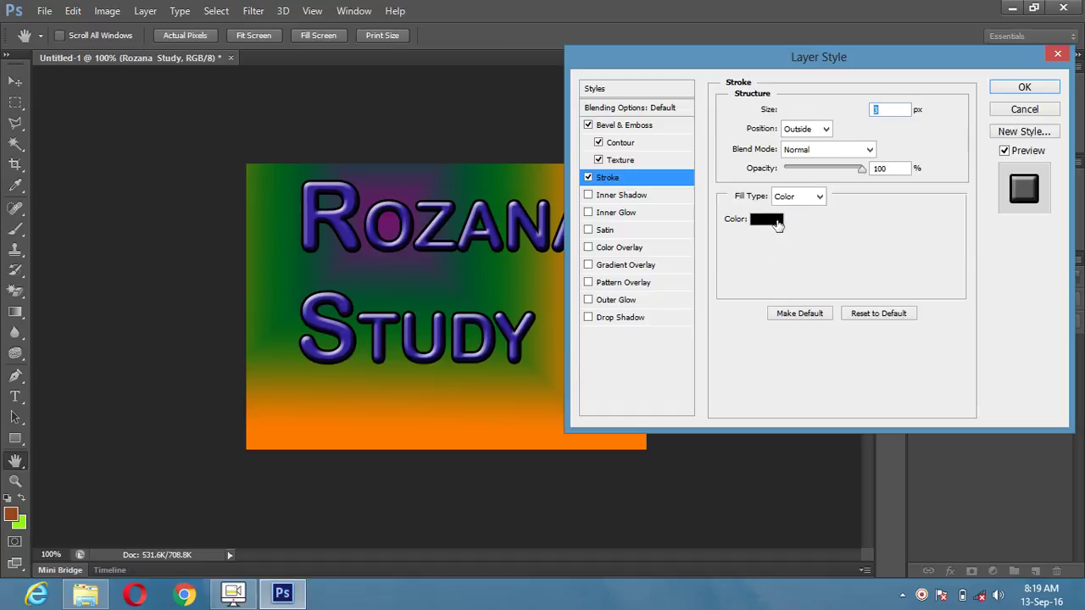
click(775, 220)
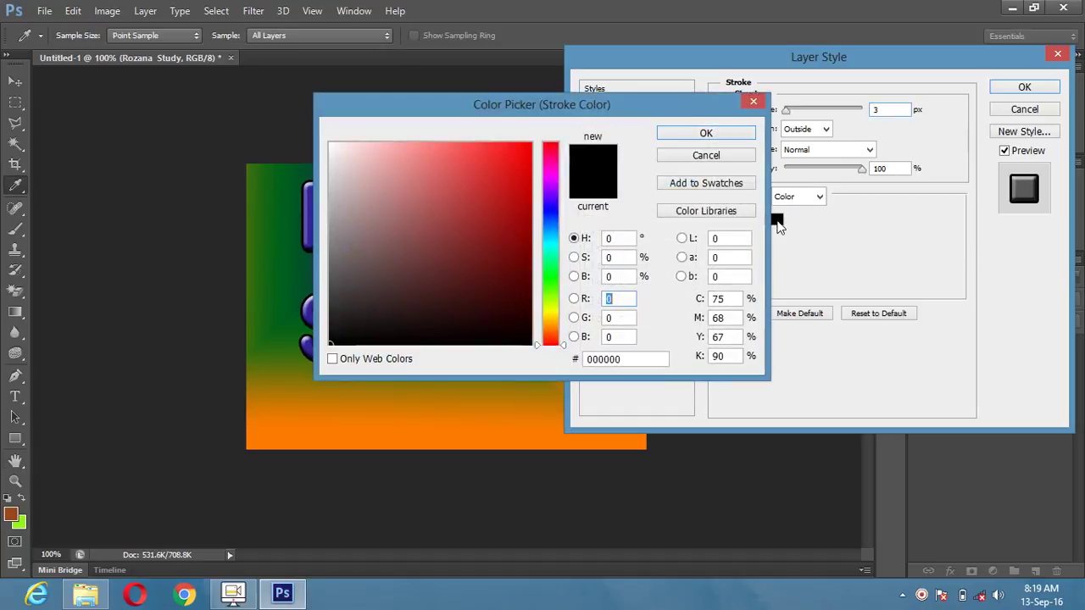
click(523, 159)
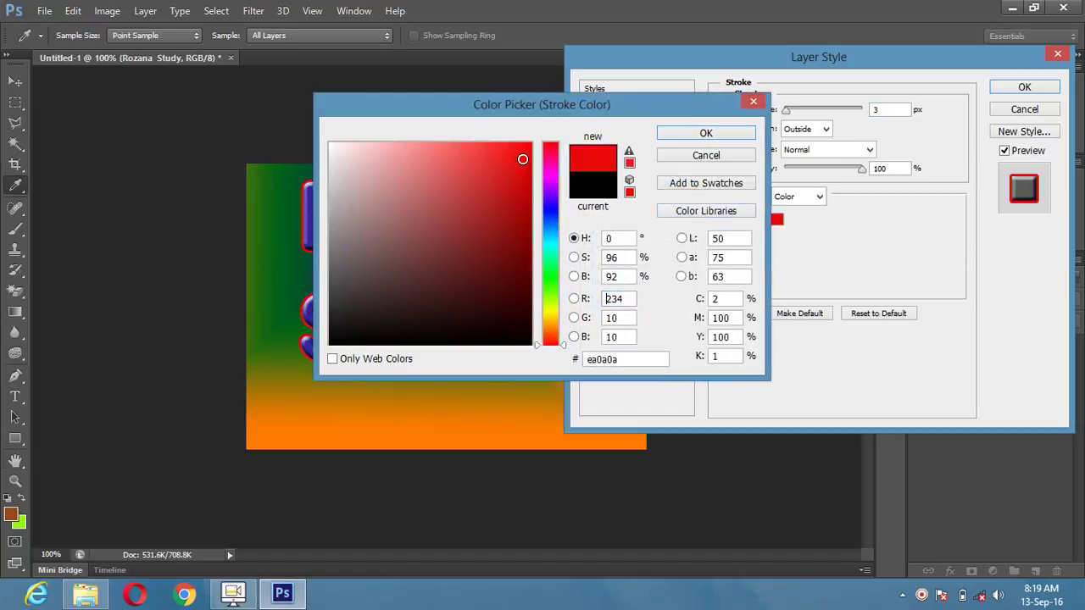
click(699, 133)
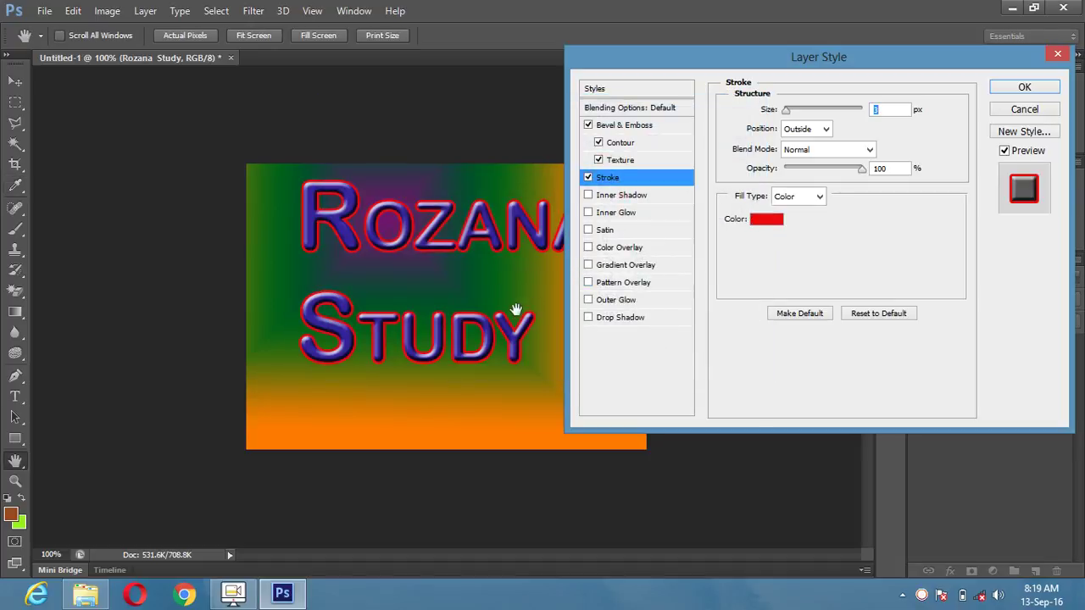
- Reduce the stroke's opacity to 86% and try the Screen blend mode on it before returning to Normal
click(861, 170)
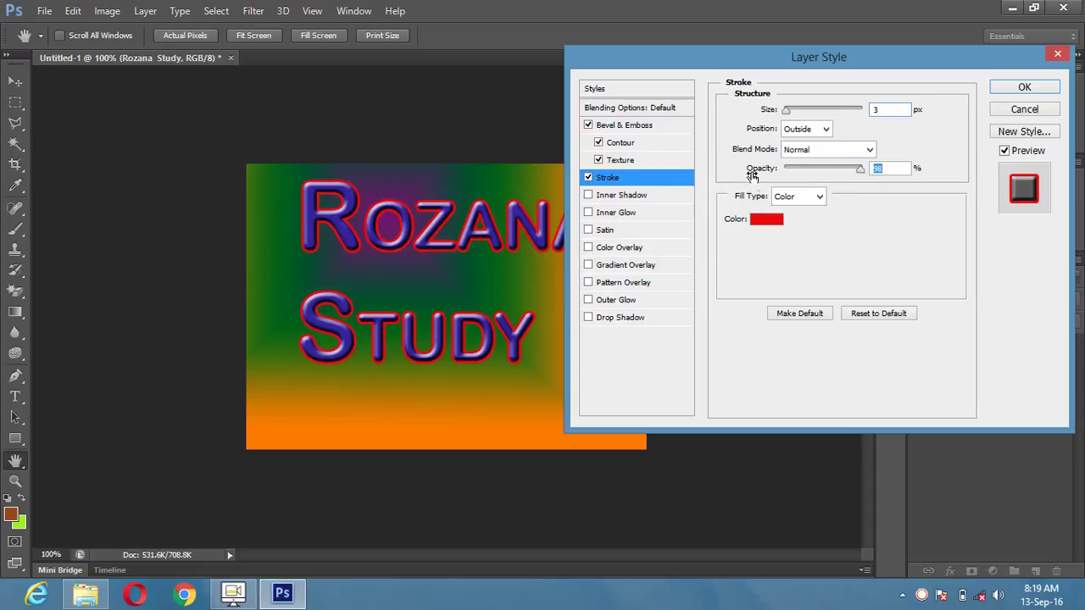
mouse_move(754, 174)
mouse_down()
mouse_move(768, 176)
mouse_move(734, 176)
mouse_move(775, 172)
mouse_up()
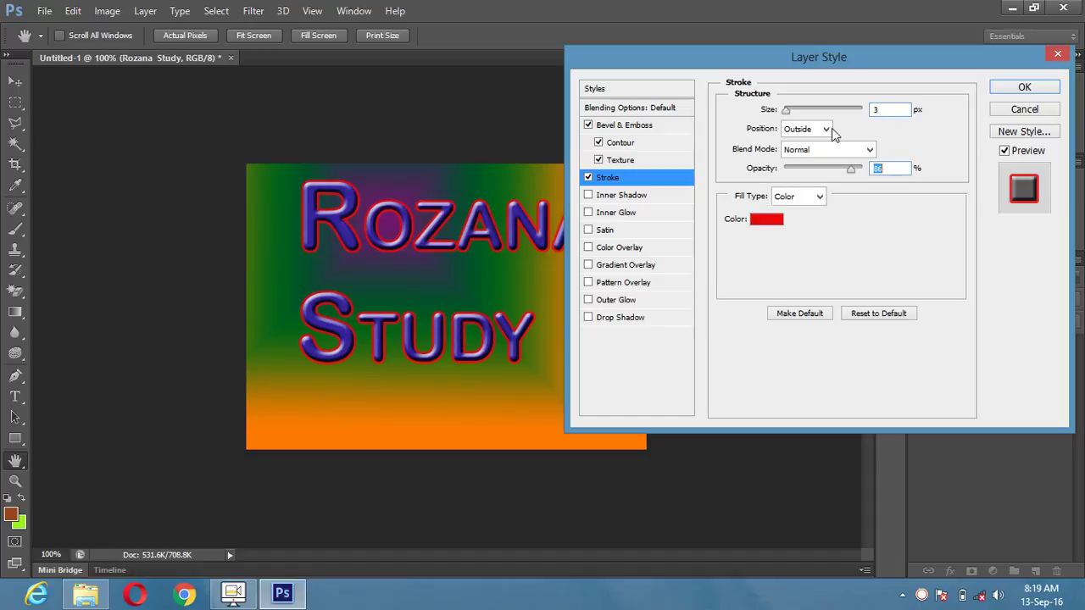
click(842, 150)
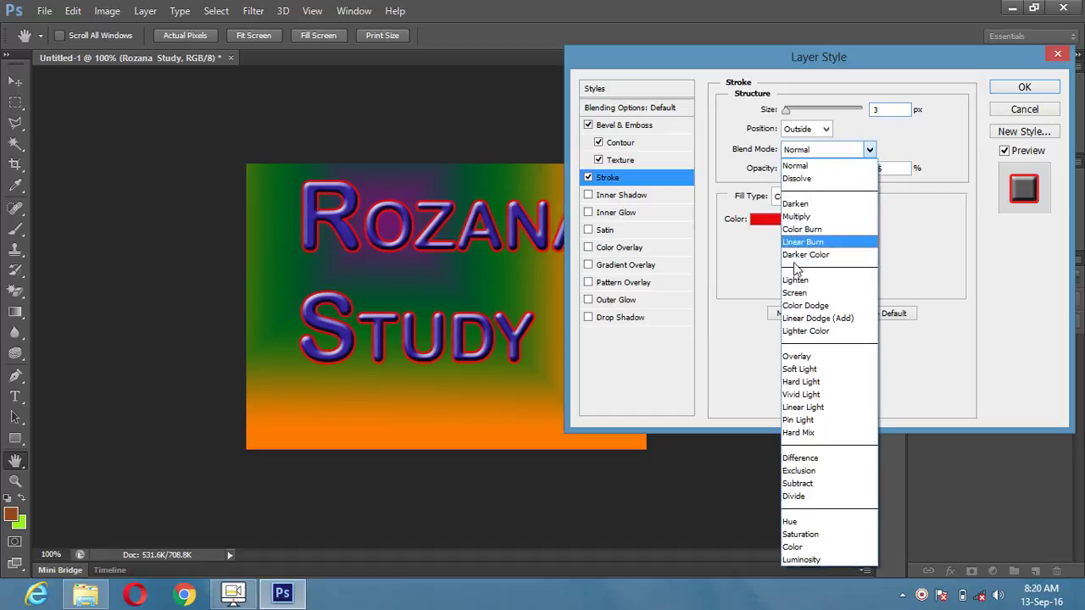
click(797, 293)
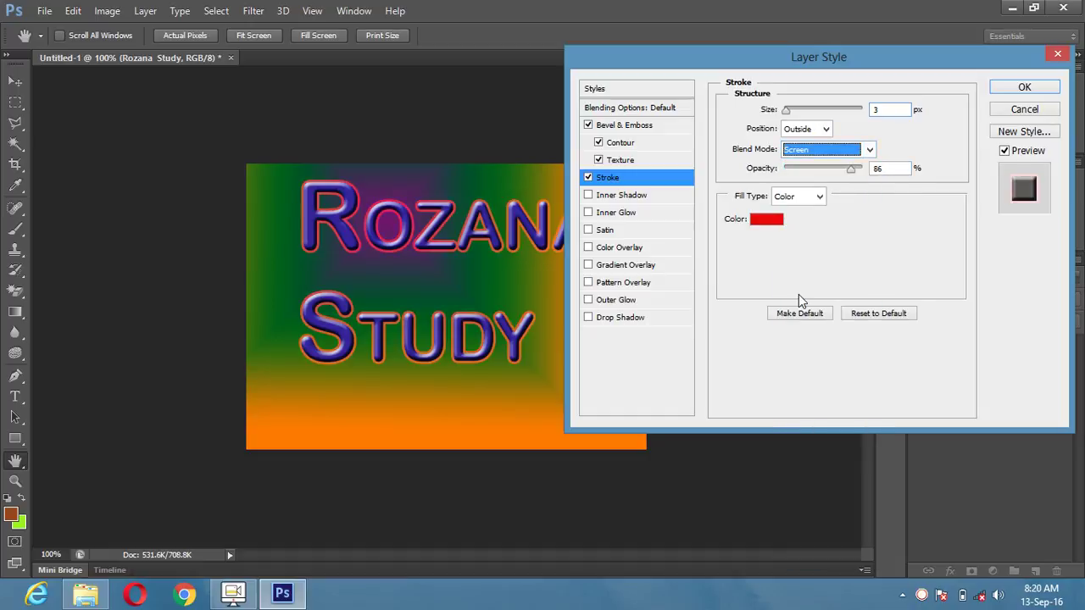
click(835, 151)
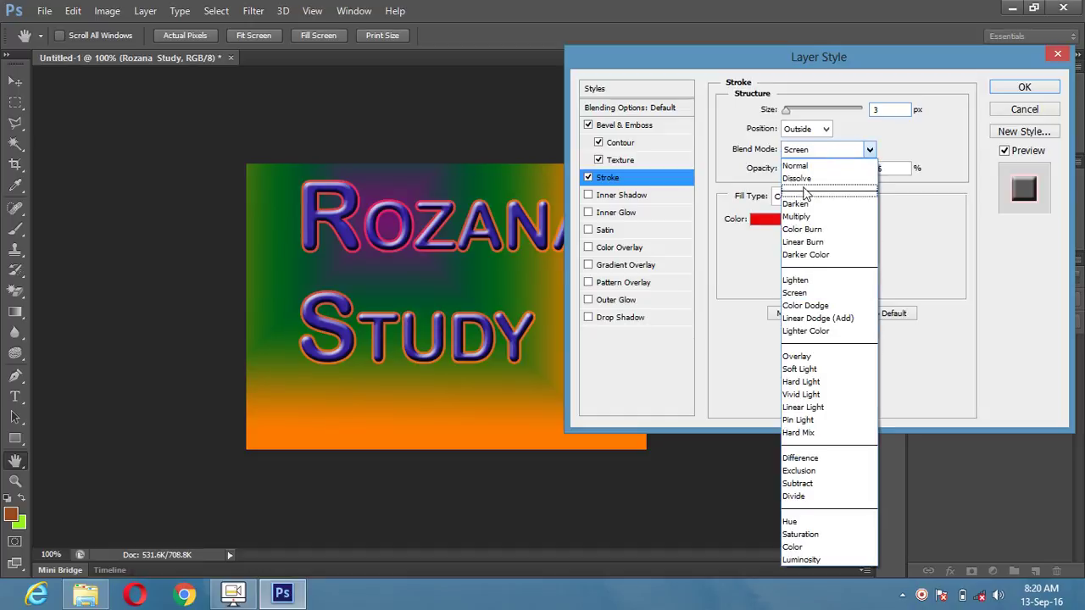
click(802, 166)
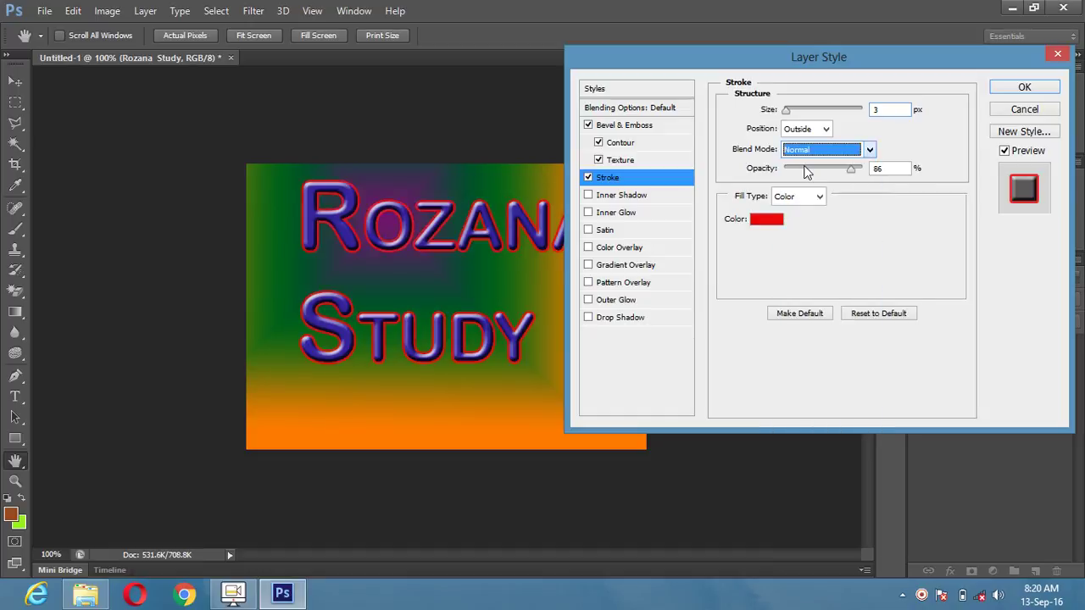
- Try several stroke sizes, including 27 px and 3 px, and set the final size to 5 px
click(794, 118)
drag(795, 118, 802, 119)
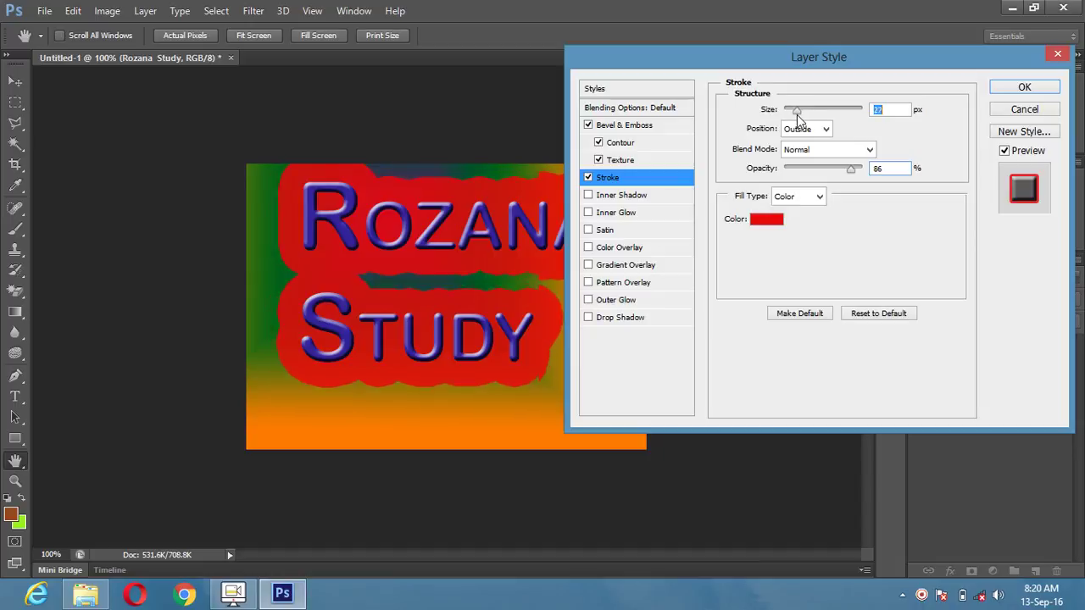
drag(802, 119, 790, 119)
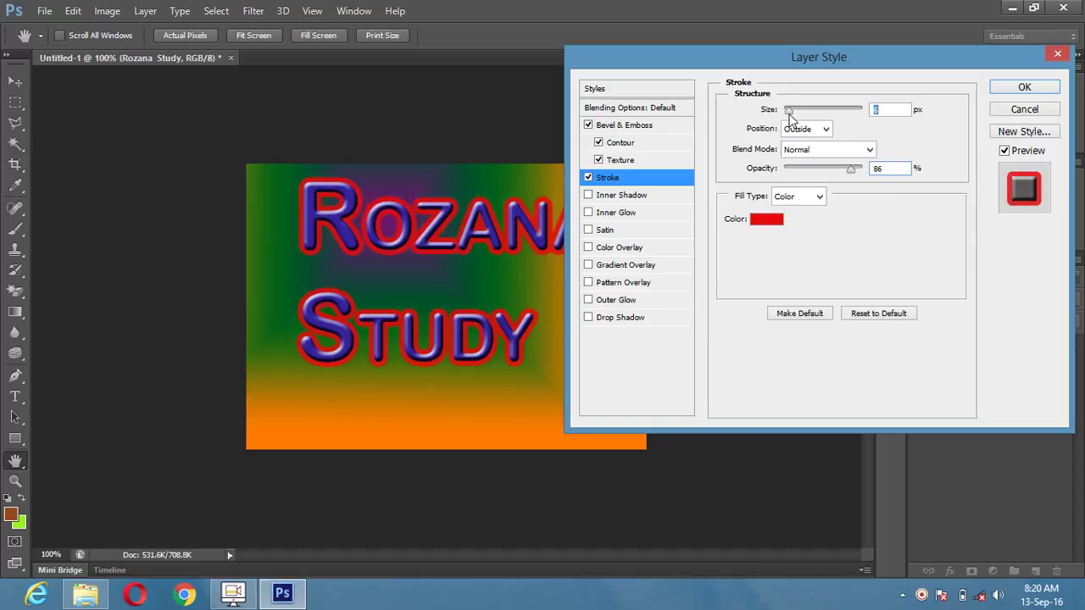
click(882, 106)
key(BackSpace)
text(3)
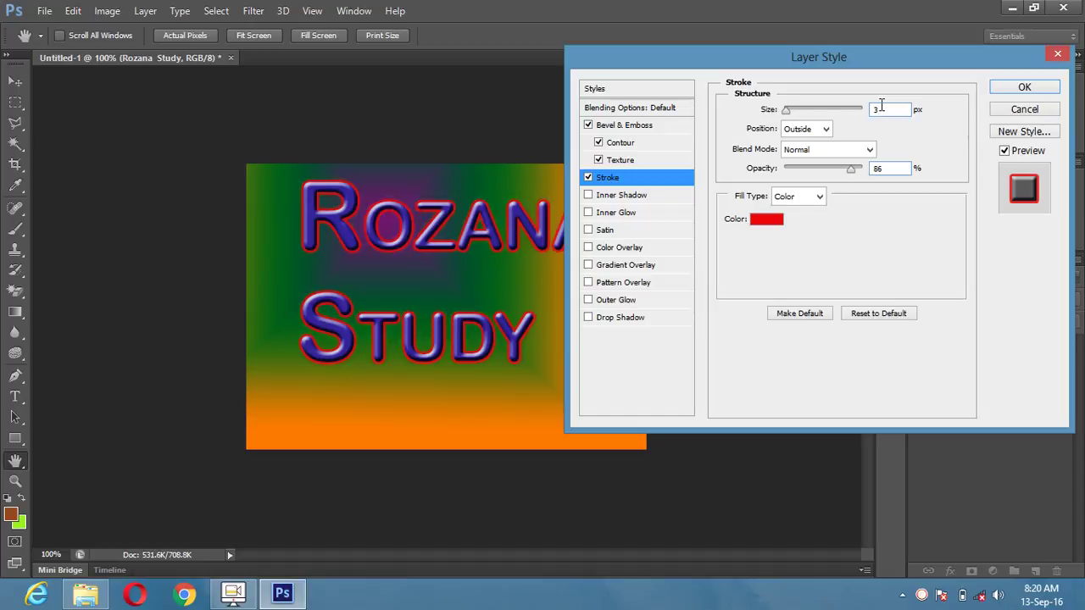
text(5)
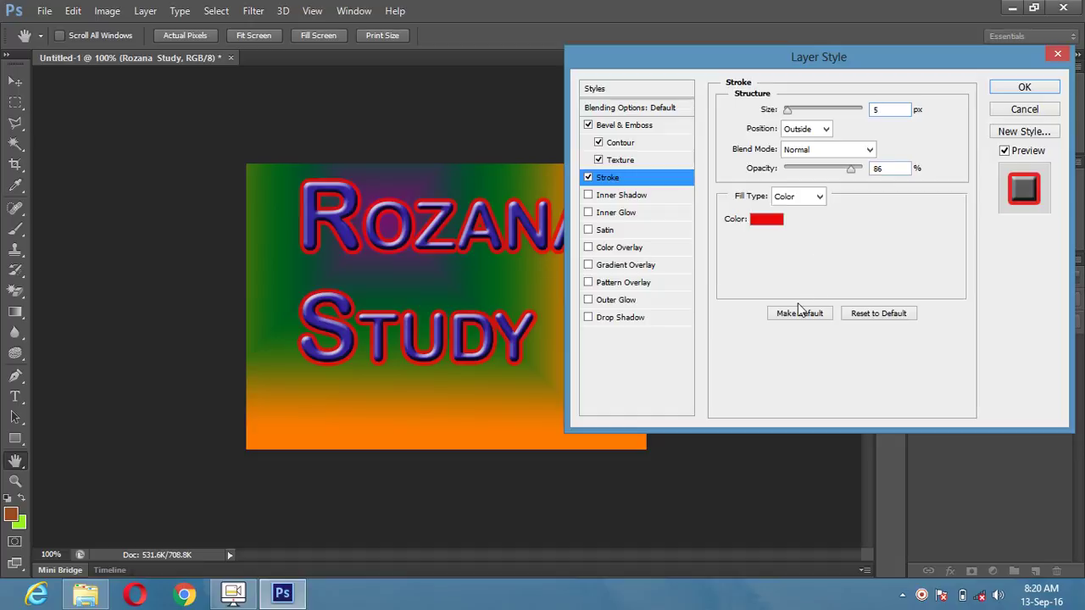
- Add an Inner Shadow to the text with the Normal blend mode and 15% opacity
click(604, 196)
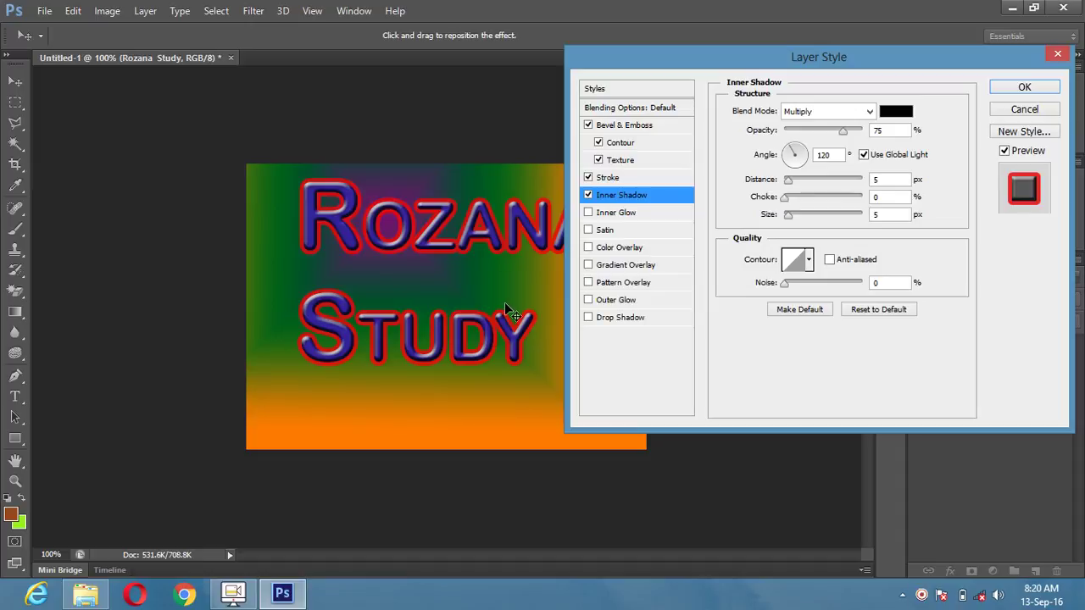
key(ctrl+plus)
key(ctrl+plus)
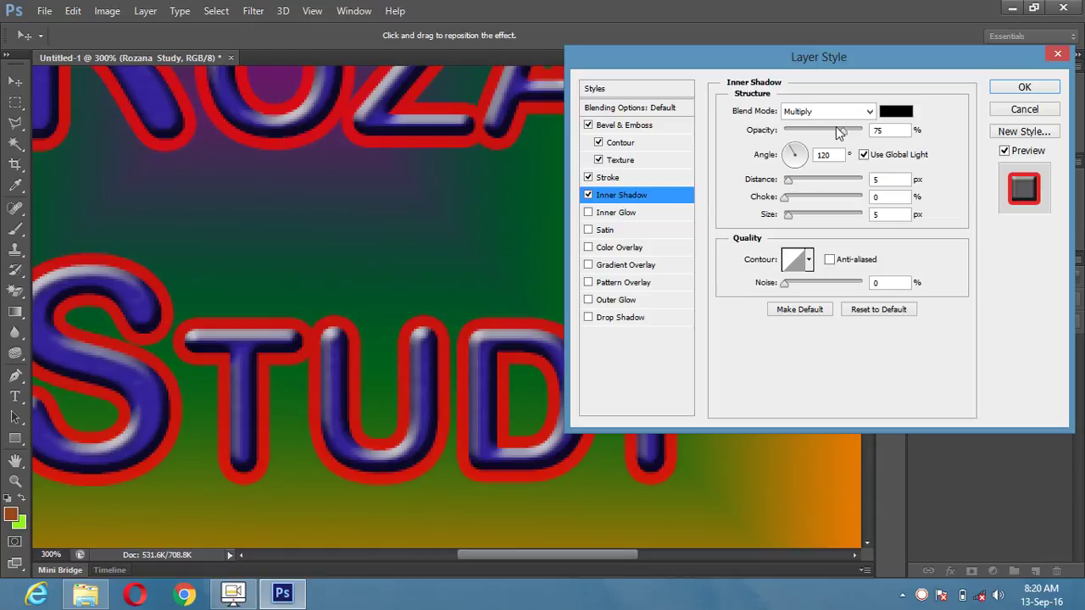
click(870, 112)
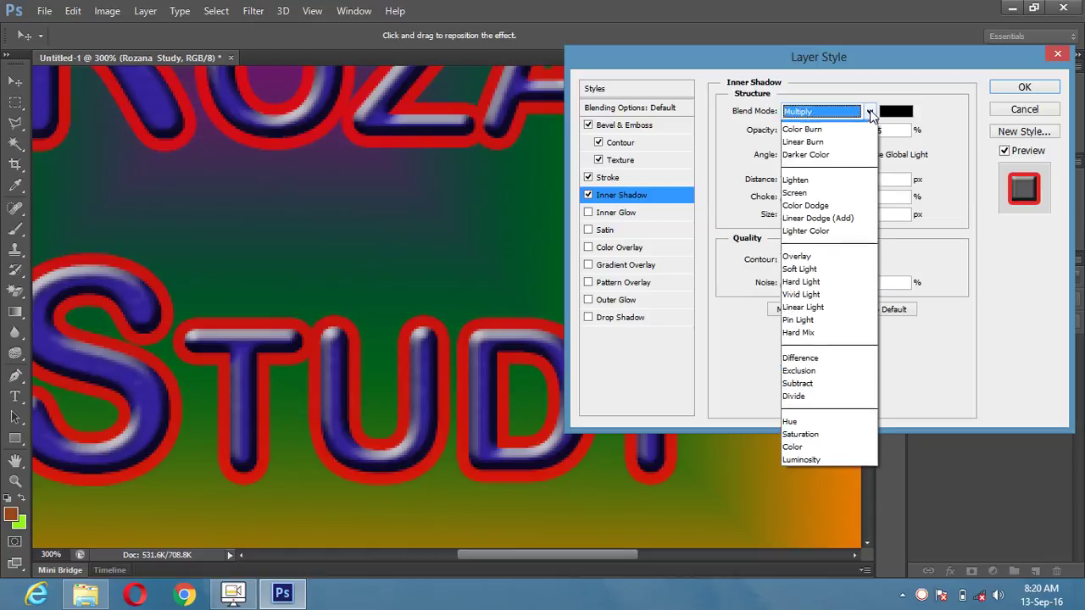
click(795, 127)
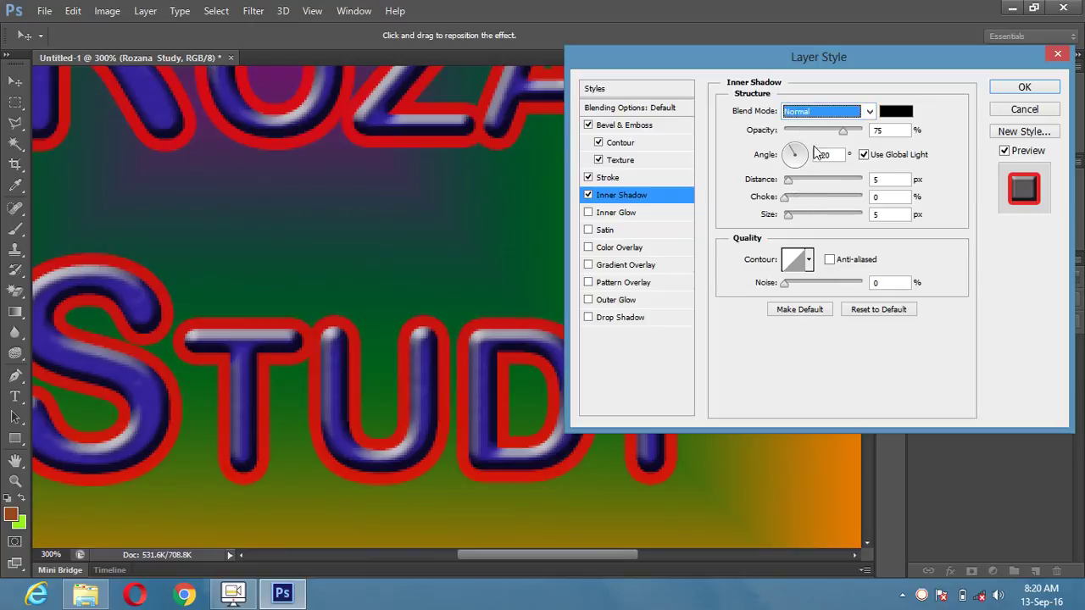
drag(842, 130, 796, 129)
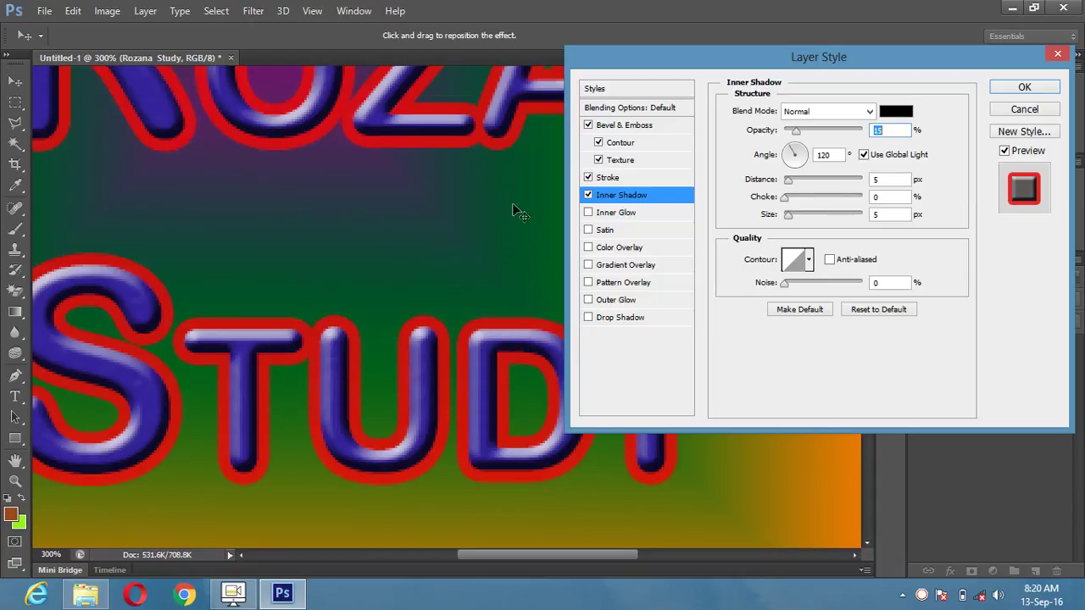
- Set the inner shadow's opacity to 67%, try several light angles such as 135° and -148°, and settle on 31°
drag(795, 133, 837, 133)
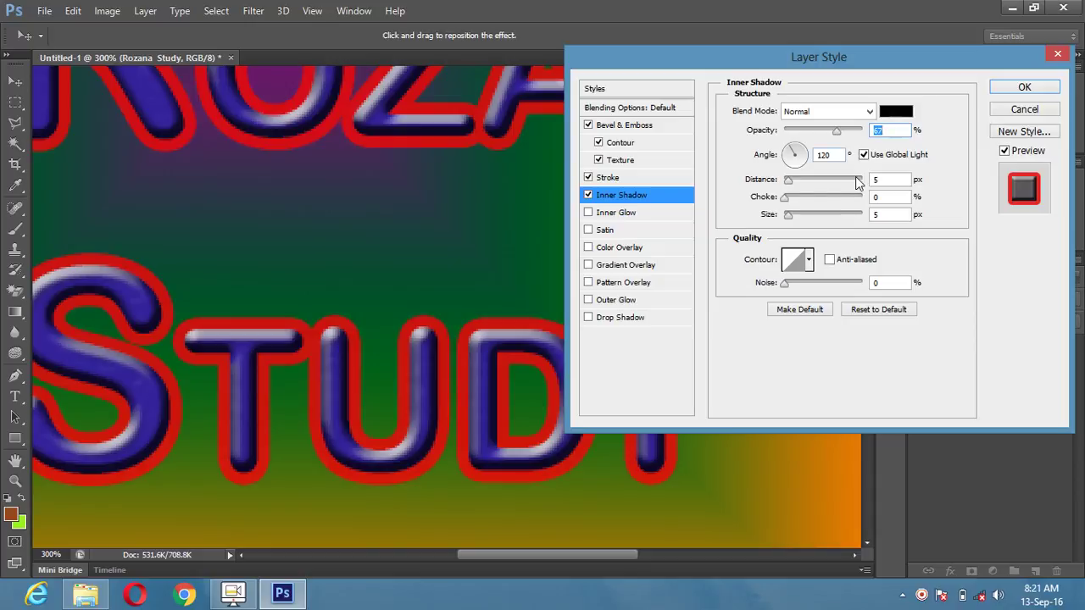
drag(810, 157, 807, 157)
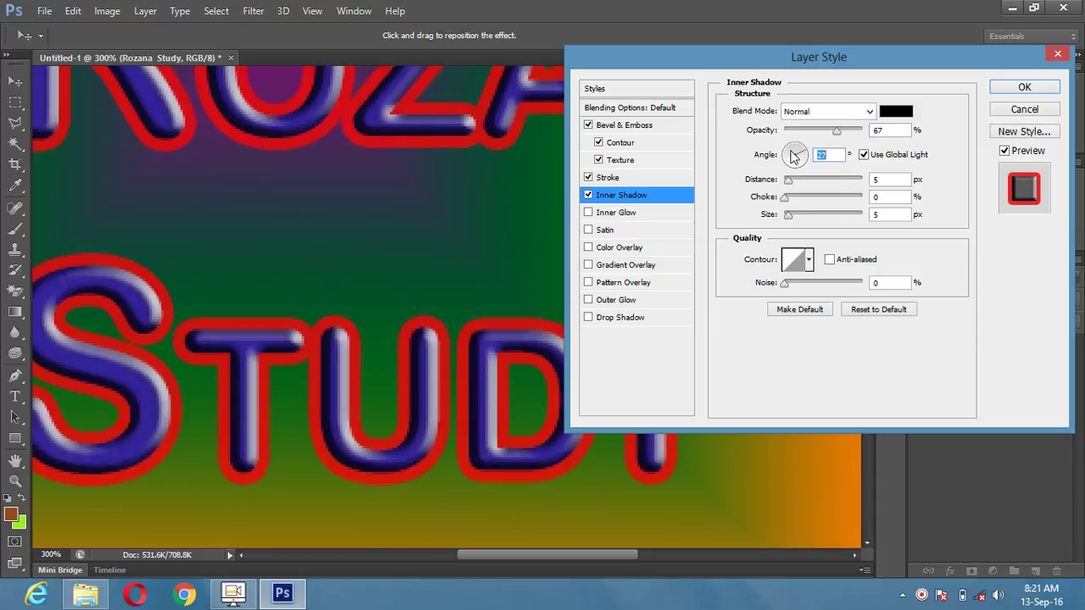
click(790, 151)
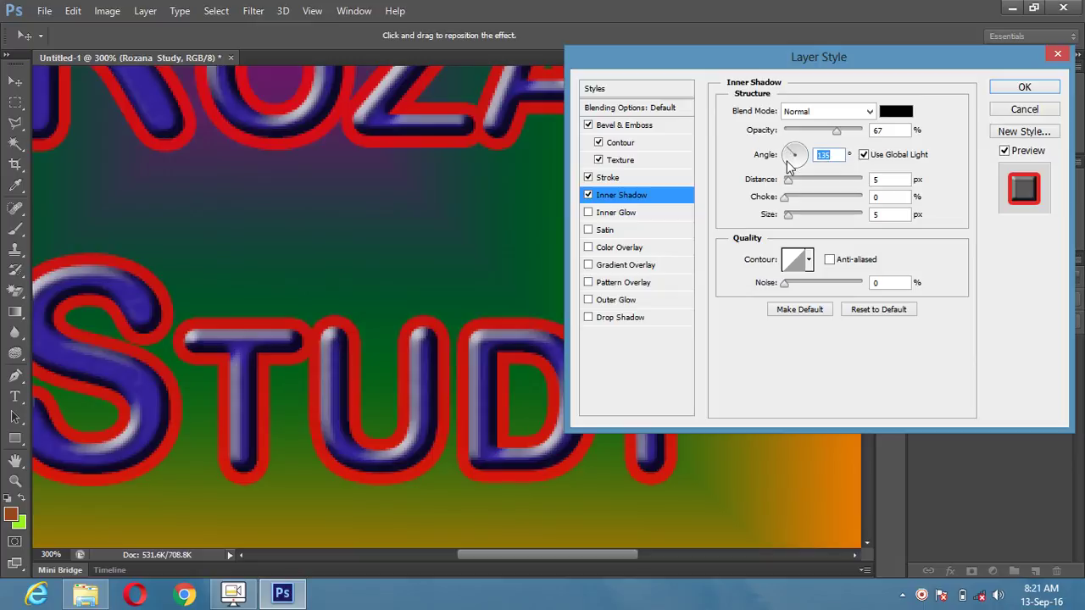
click(787, 159)
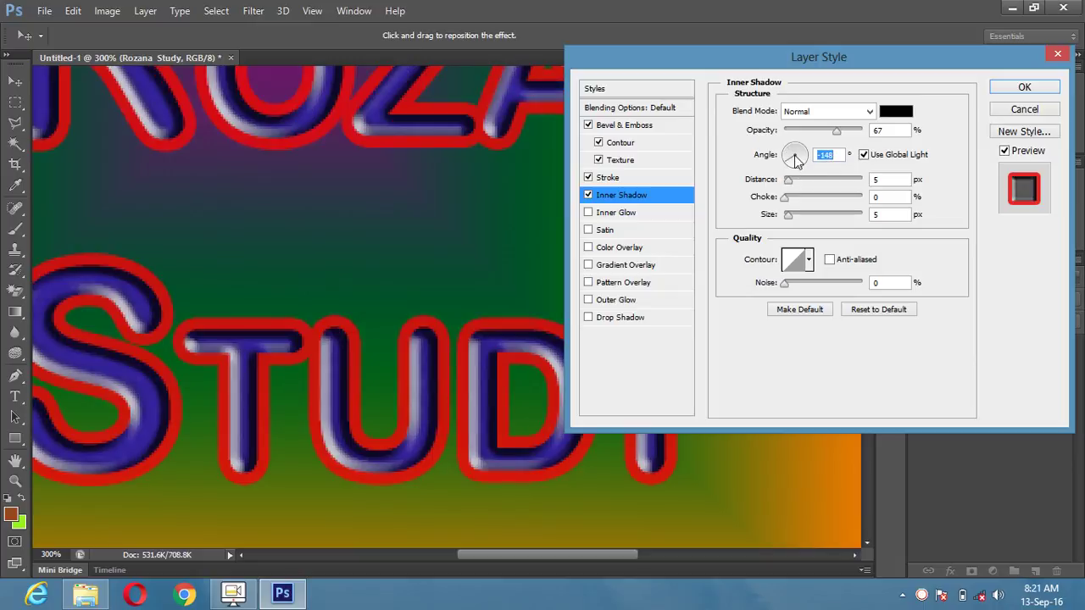
click(806, 161)
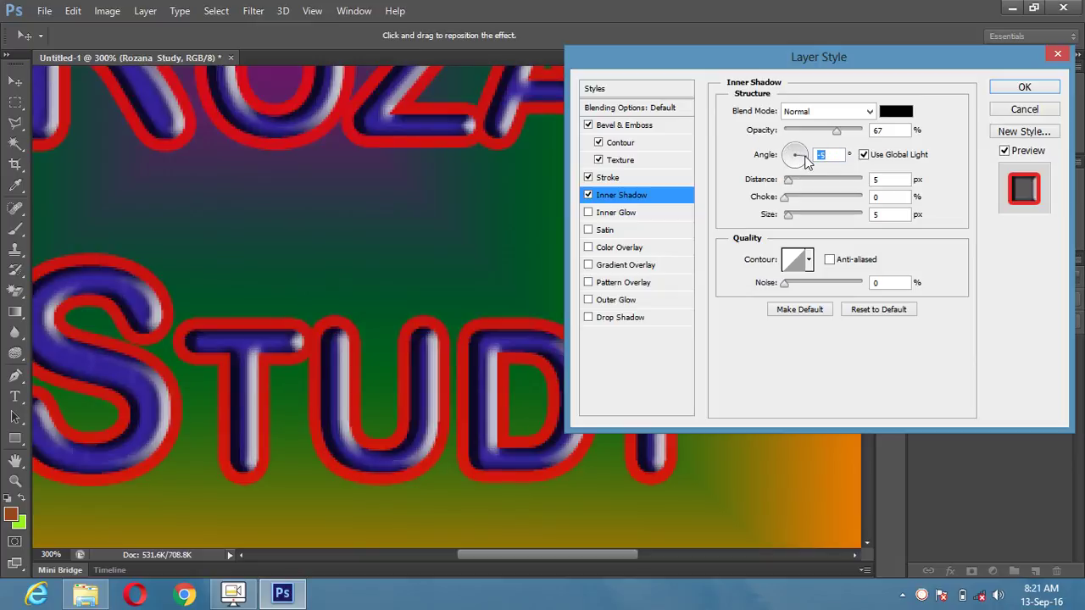
click(804, 151)
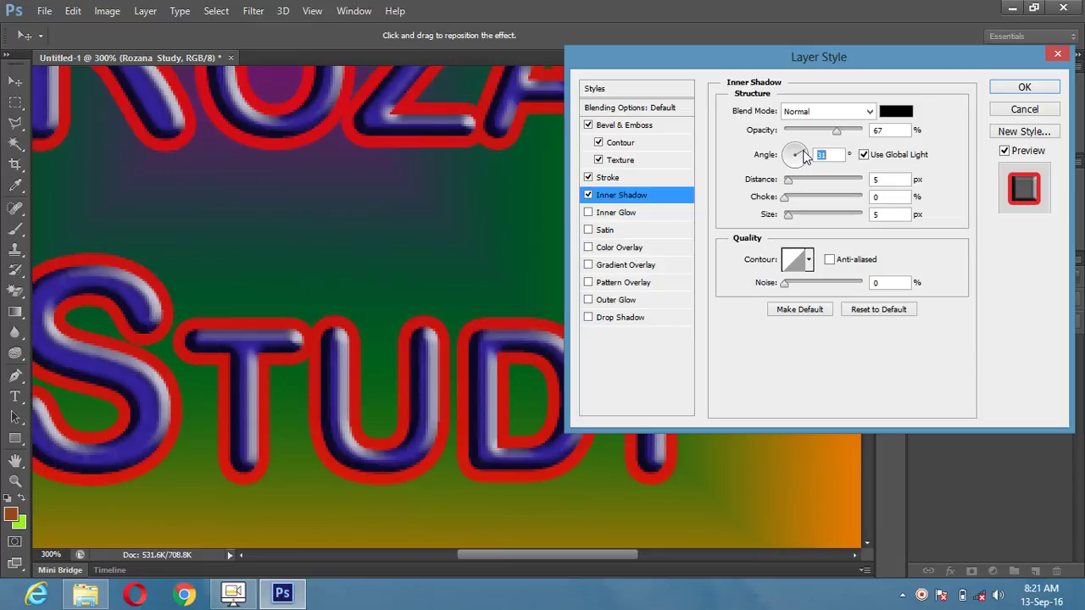
- Add an Inner Glow to the text, try some noise before returning it to 0%, and set its opacity to 65%
click(607, 214)
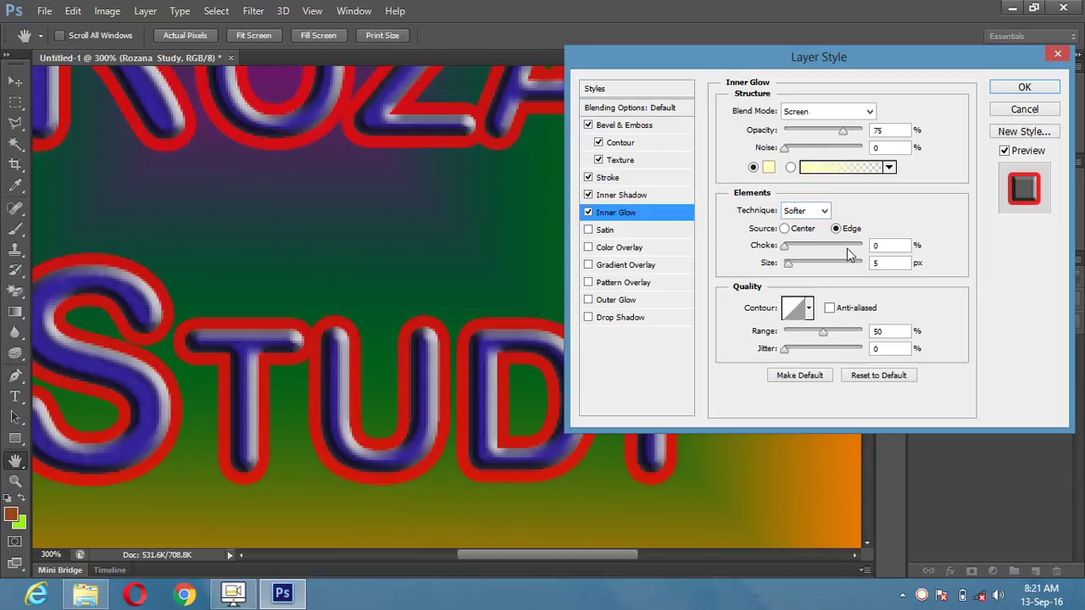
click(798, 148)
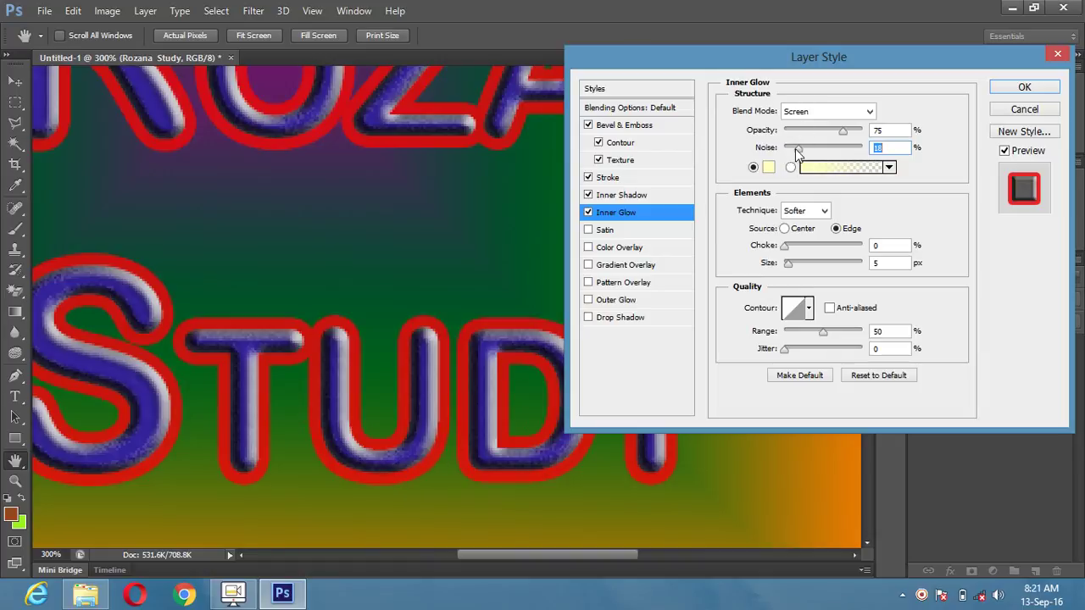
drag(797, 151, 783, 150)
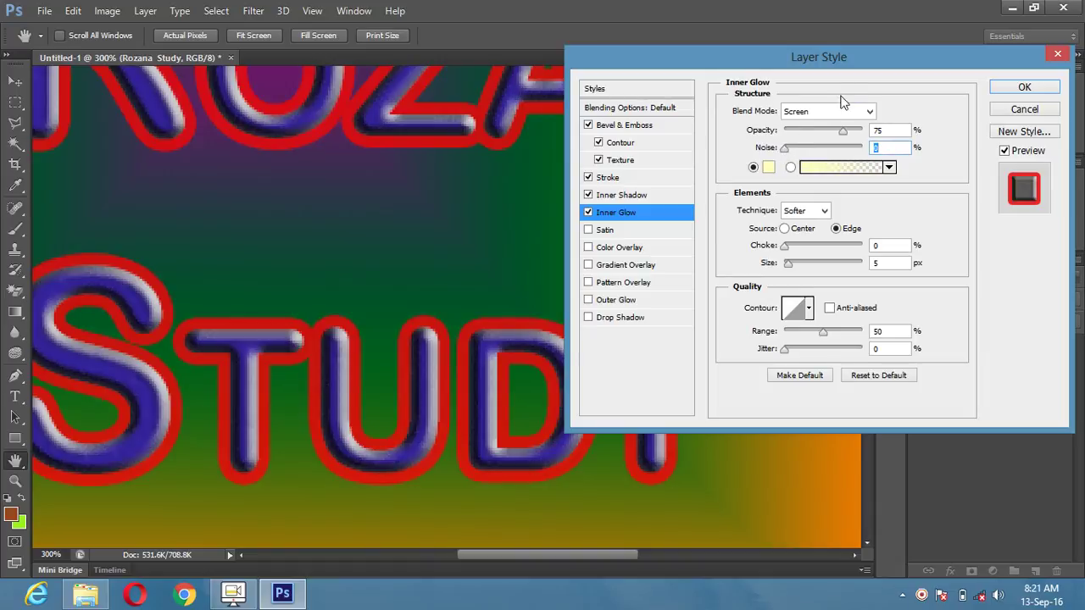
mouse_move(845, 130)
mouse_down()
mouse_move(789, 132)
mouse_move(881, 138)
mouse_move(835, 134)
mouse_up()
- Try the Precise technique on the inner glow before returning to Softer
click(822, 211)
click(797, 241)
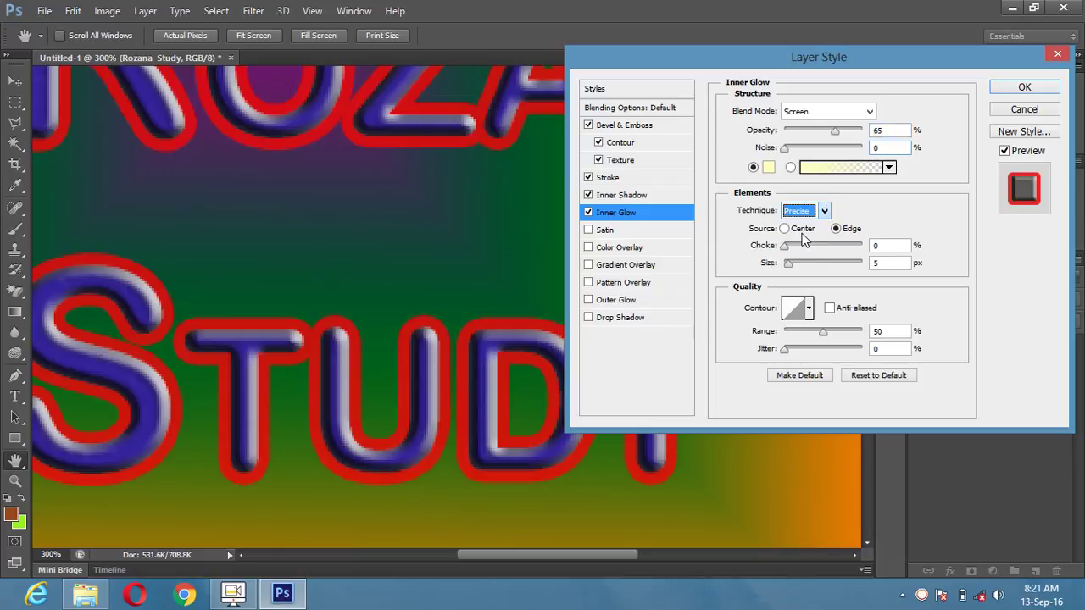
click(824, 211)
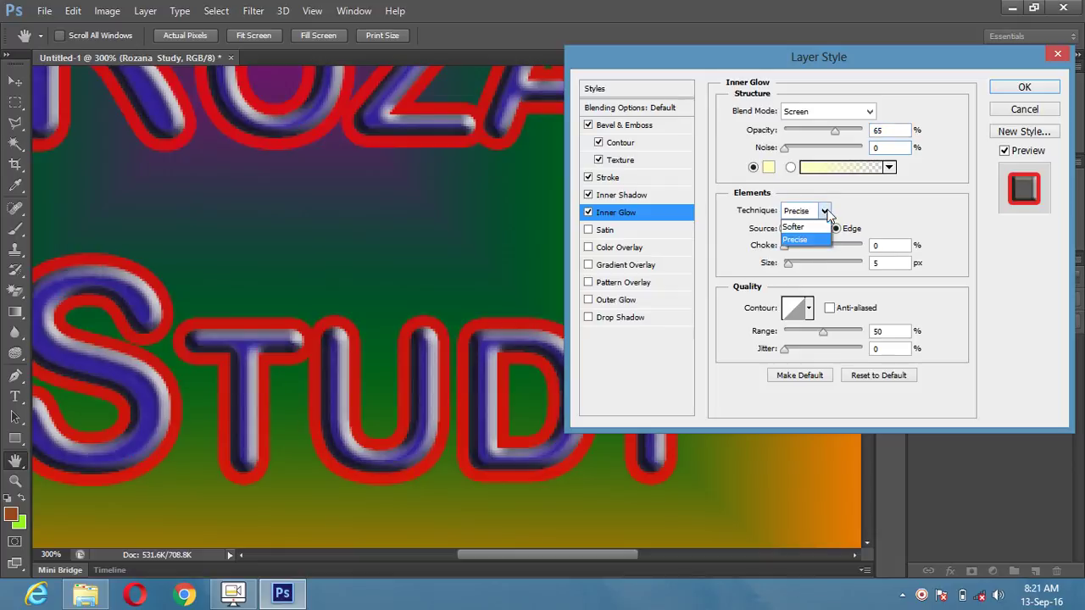
click(813, 234)
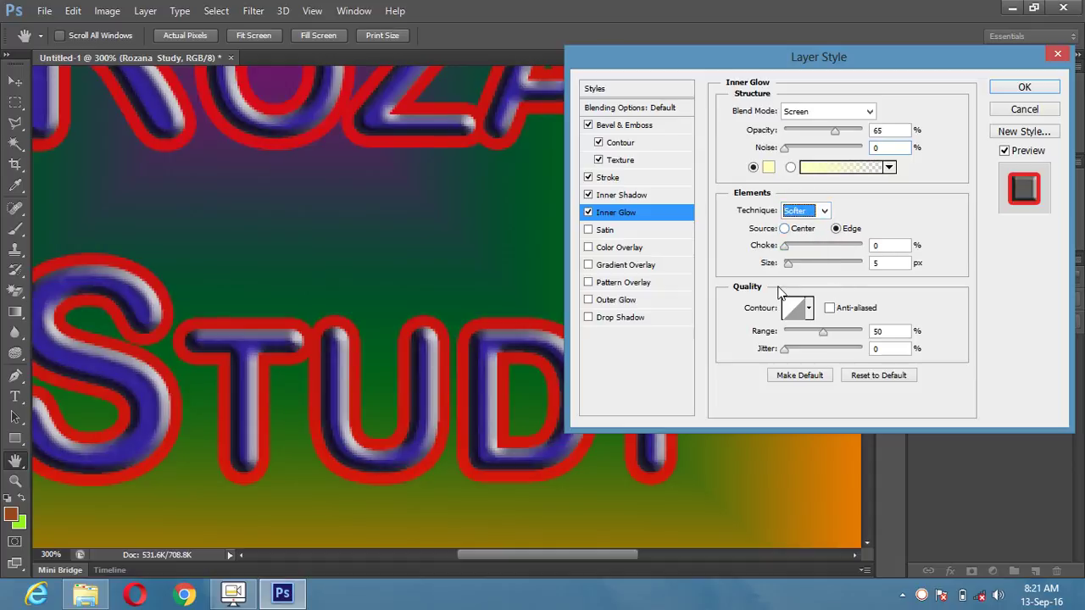
- Add a Drop Shadow to the text with 100% opacity and a light angle of -169°, trying 95° and 143° on the way
click(629, 319)
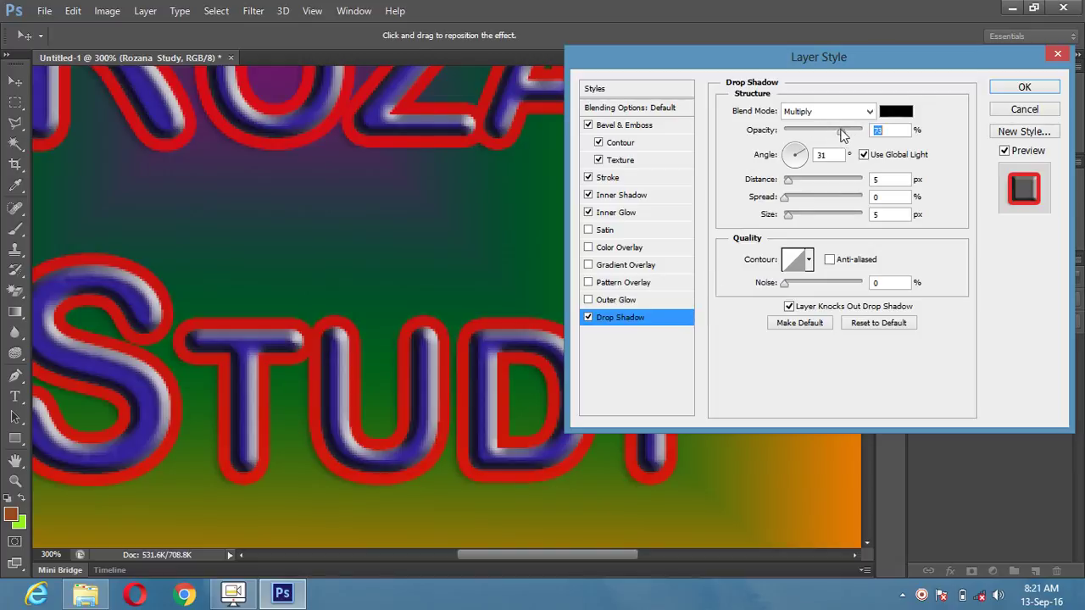
drag(847, 128, 885, 128)
click(795, 146)
click(795, 147)
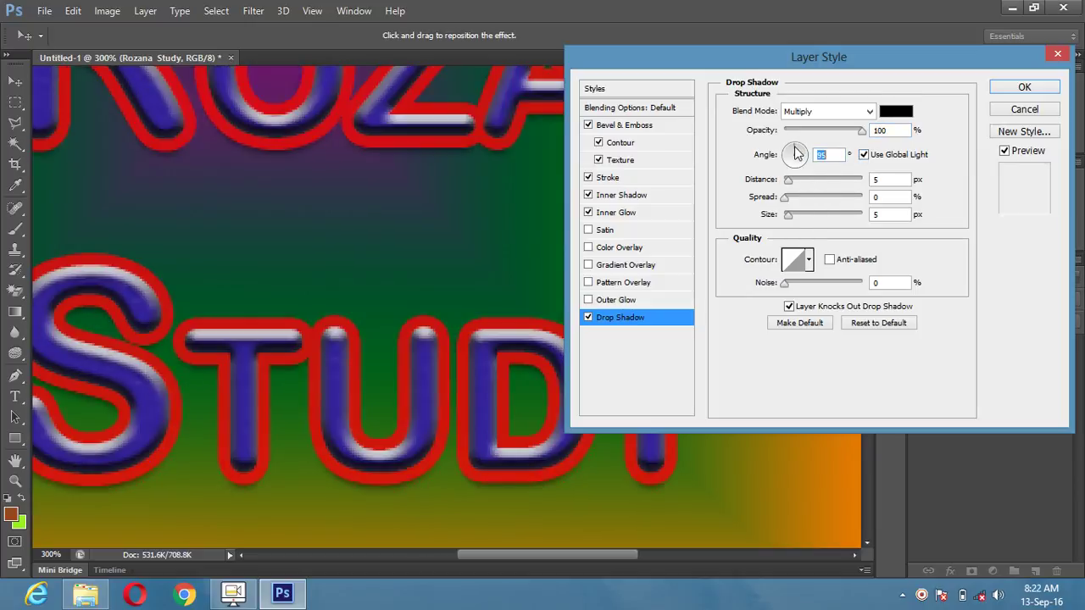
click(790, 156)
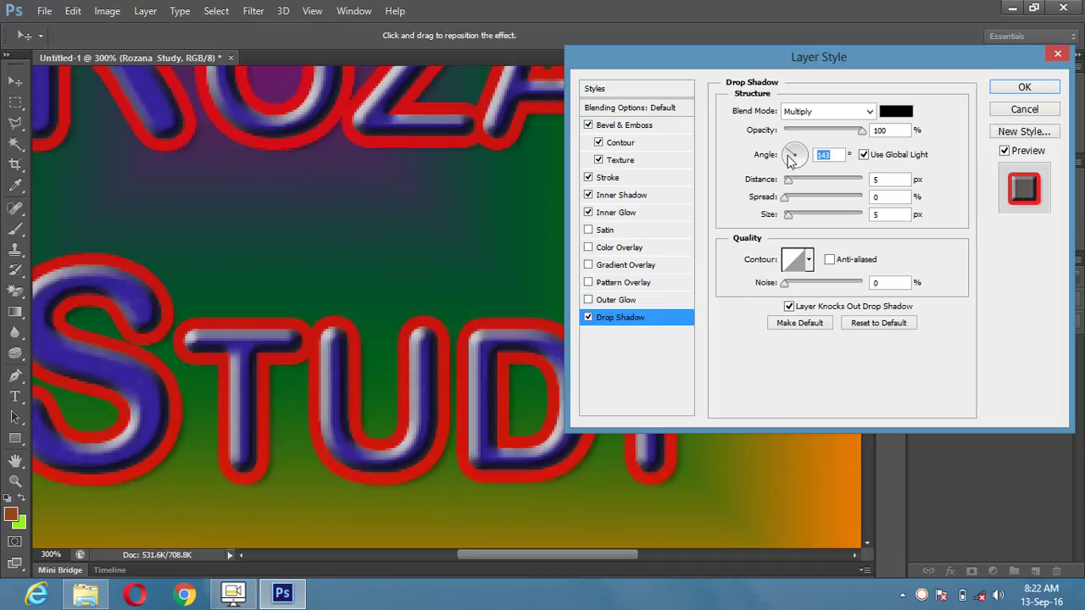
click(788, 157)
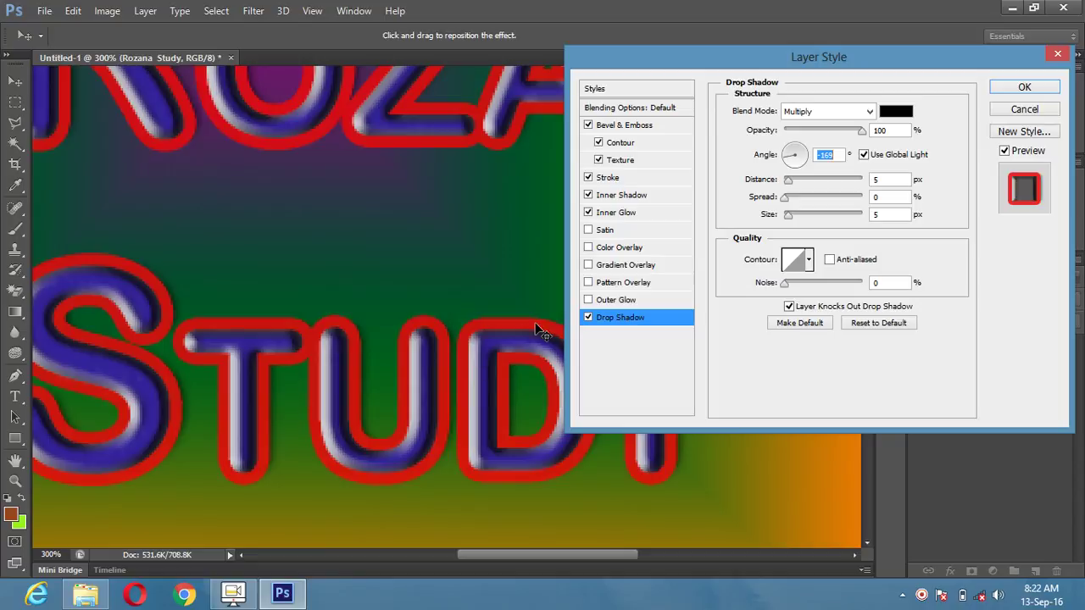
- Add a Pattern Overlay to the text and try lower opacities and the Screen blend mode before returning to Normal at 100%
click(614, 285)
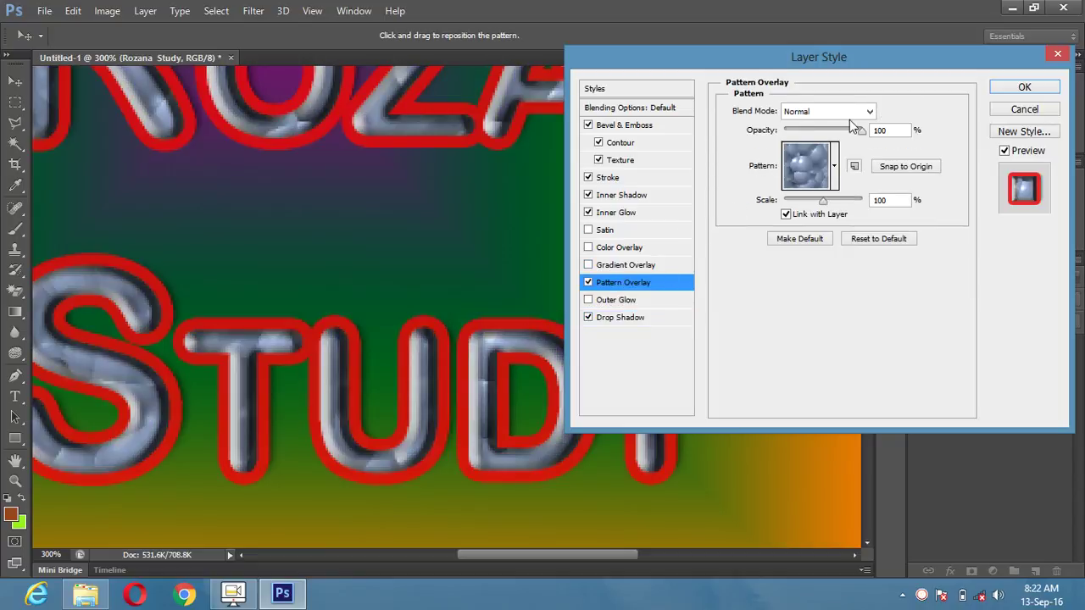
drag(863, 133, 777, 148)
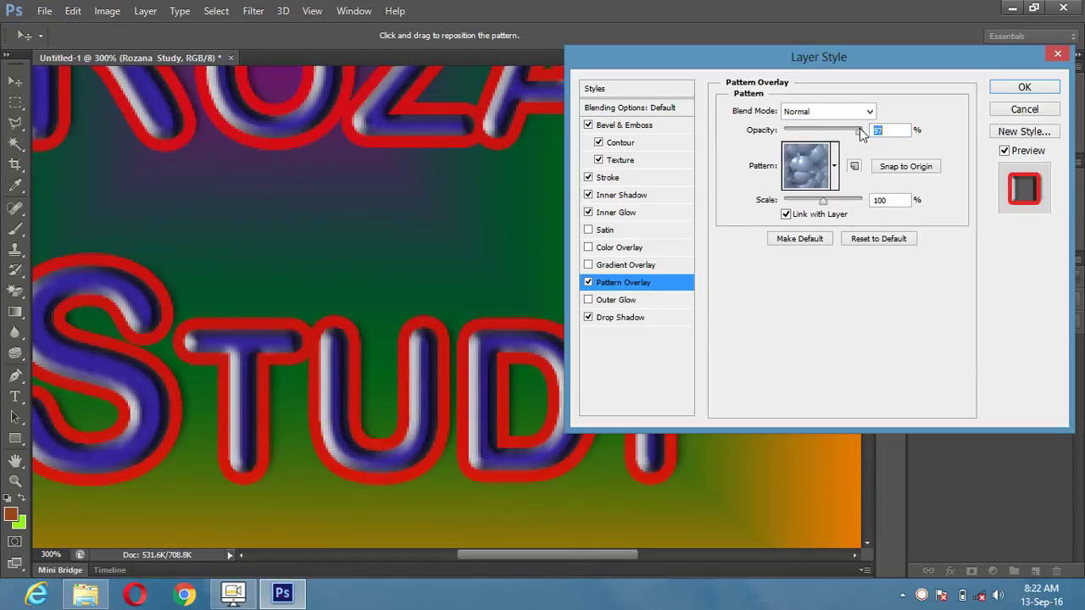
click(840, 111)
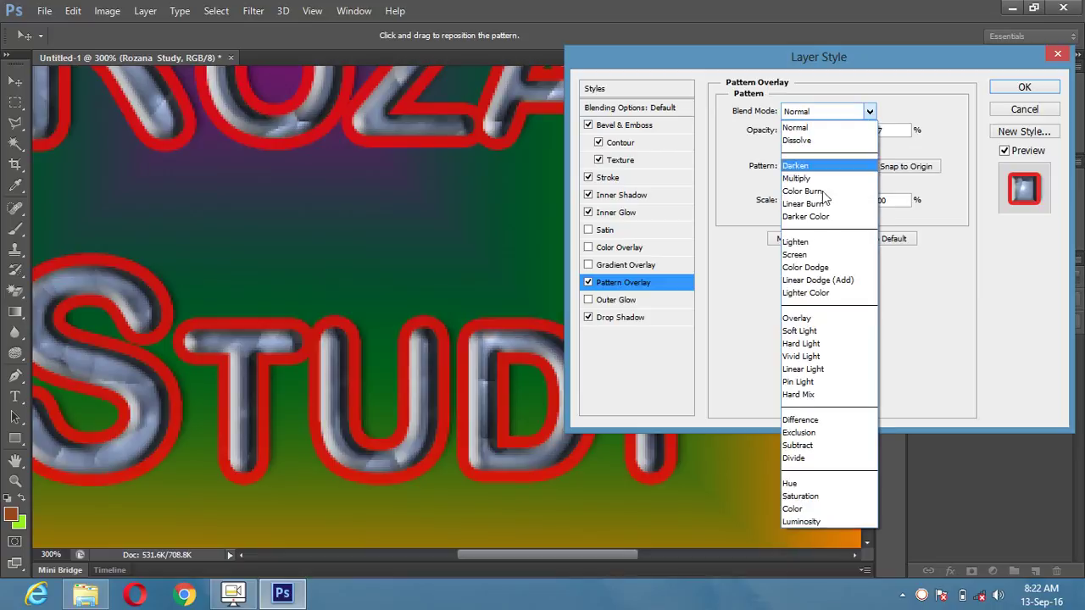
click(806, 257)
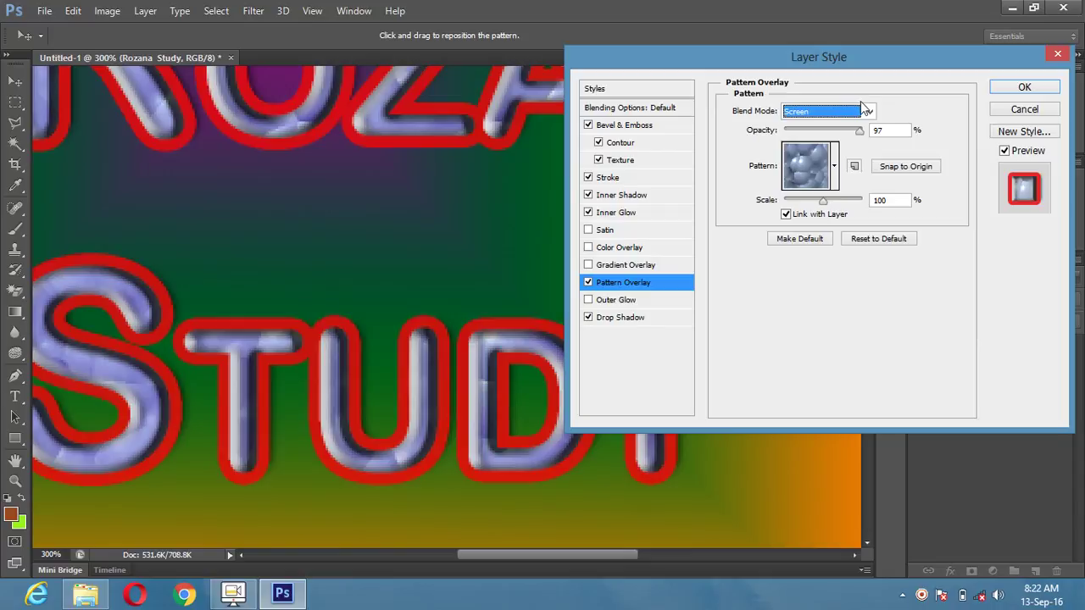
mouse_move(861, 131)
mouse_down()
mouse_move(780, 145)
mouse_move(802, 128)
mouse_move(870, 135)
mouse_up()
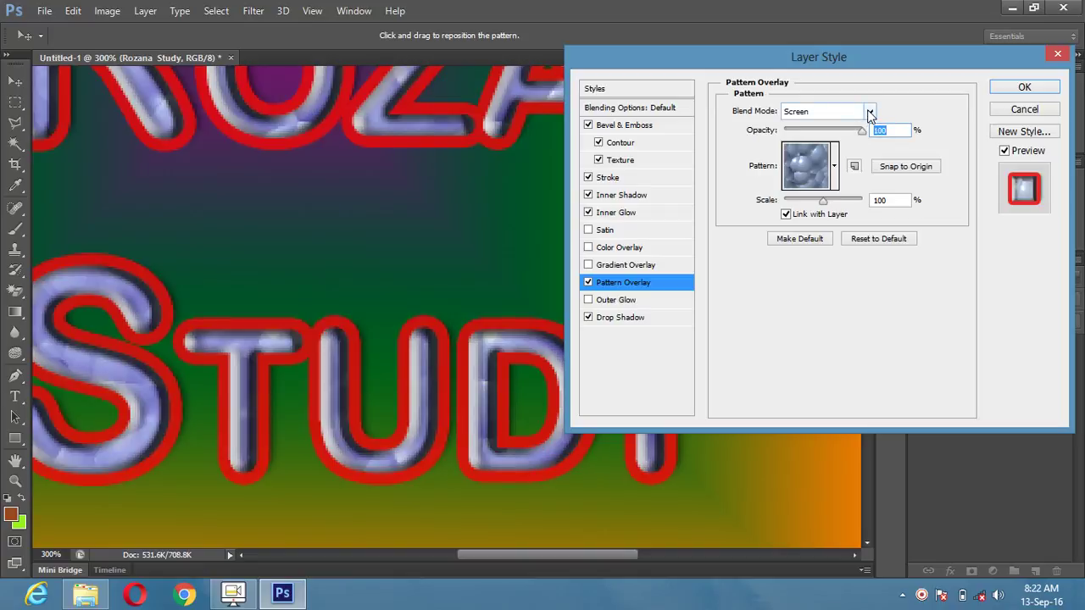
click(870, 113)
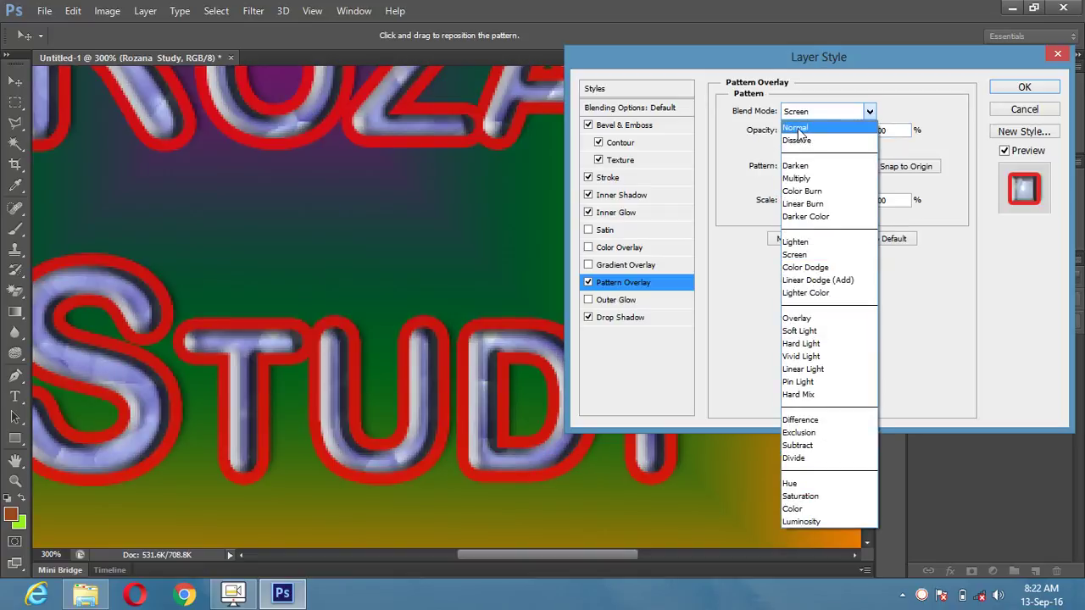
click(798, 128)
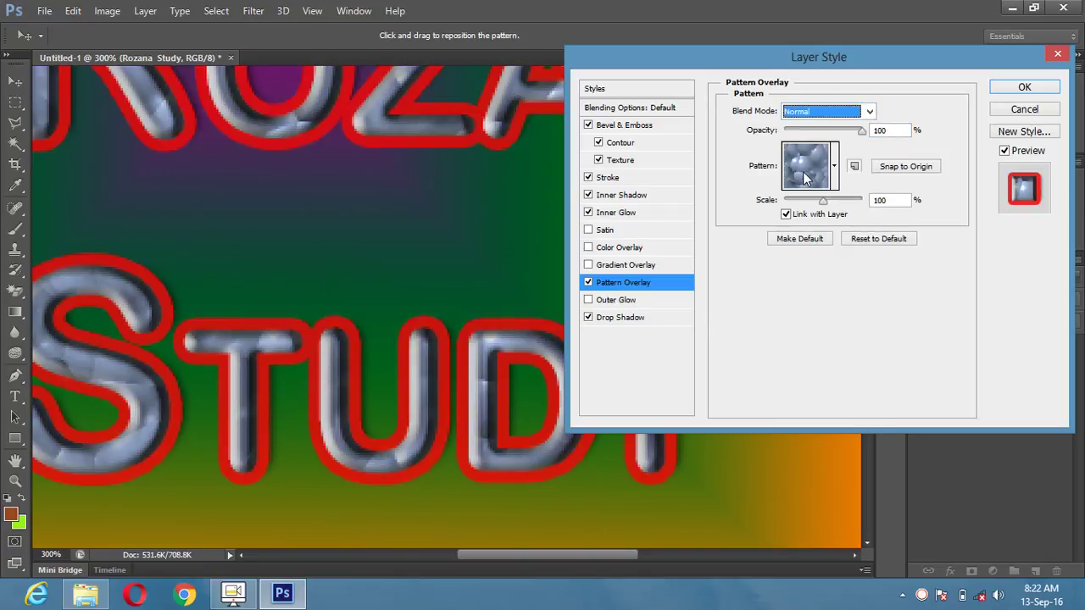
- Try the white textured pattern with the Screen blend mode and 0% opacity, and turn off the Pattern Overlay
click(835, 166)
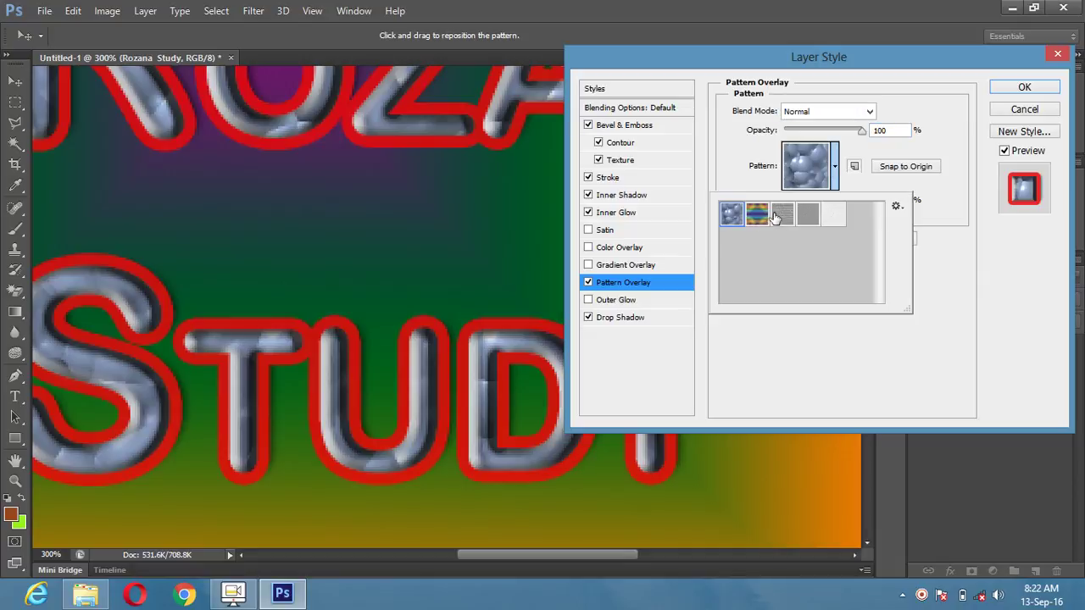
click(833, 217)
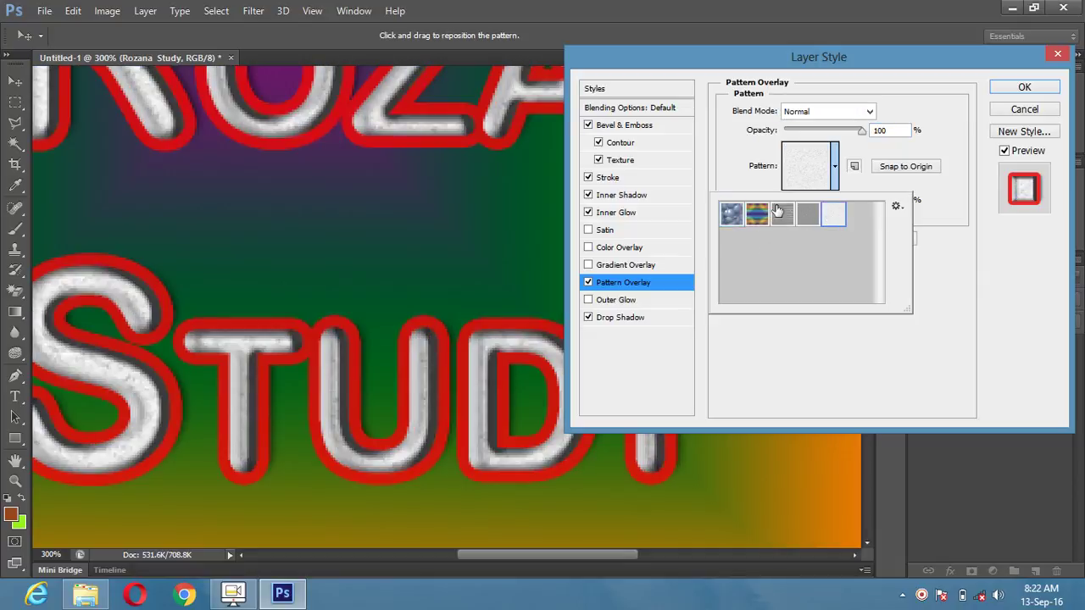
click(914, 195)
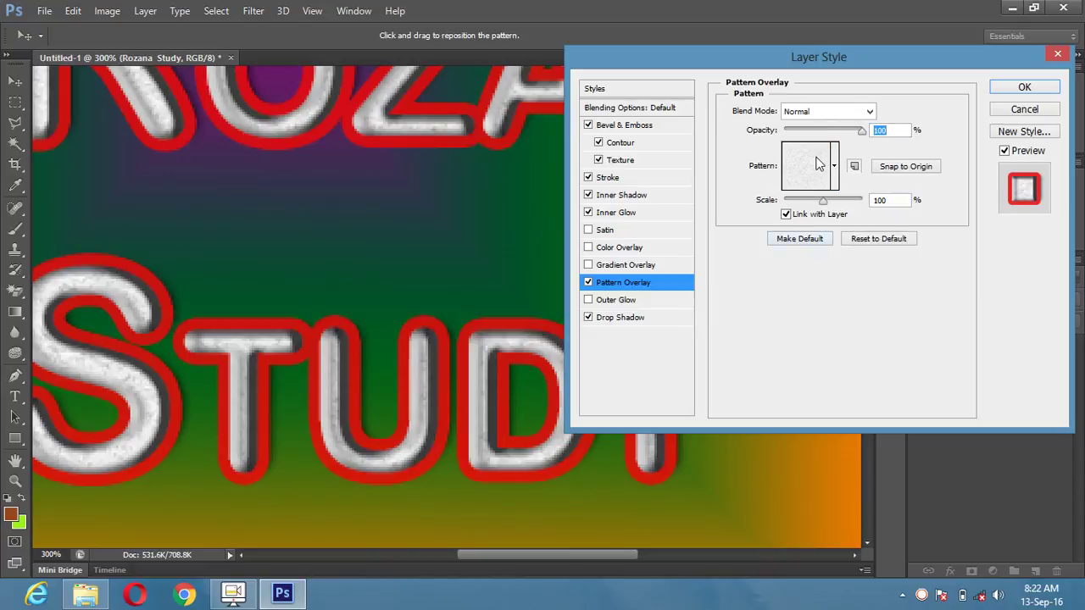
click(868, 111)
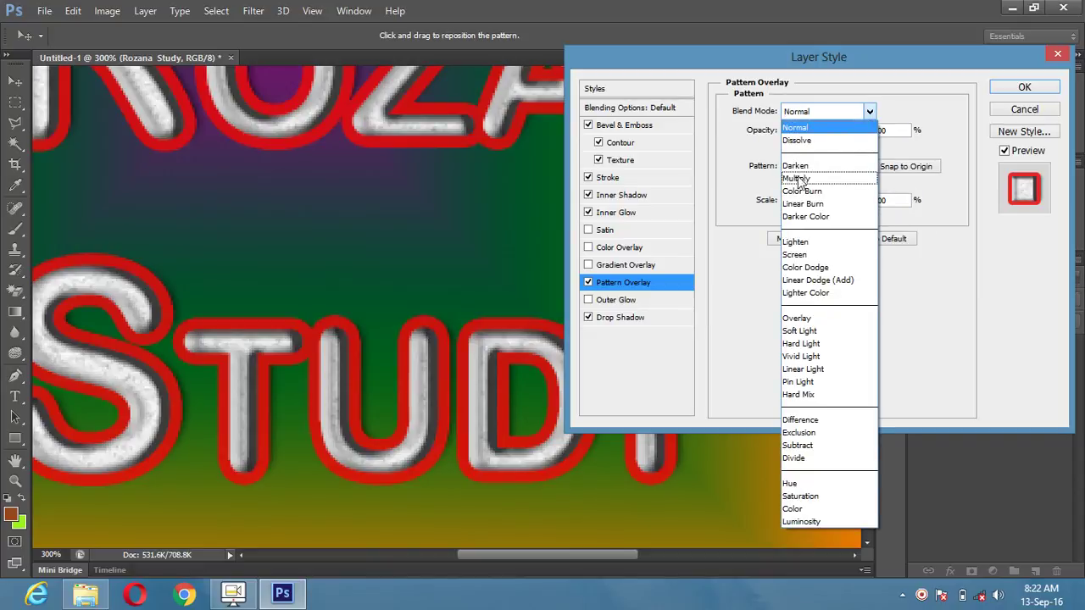
click(796, 254)
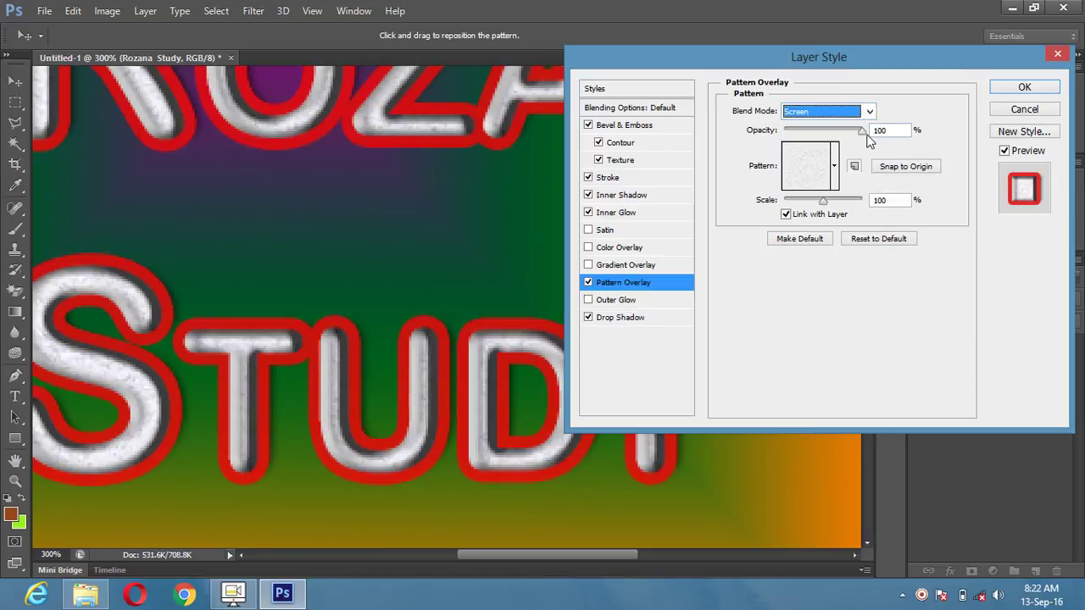
drag(862, 132, 767, 140)
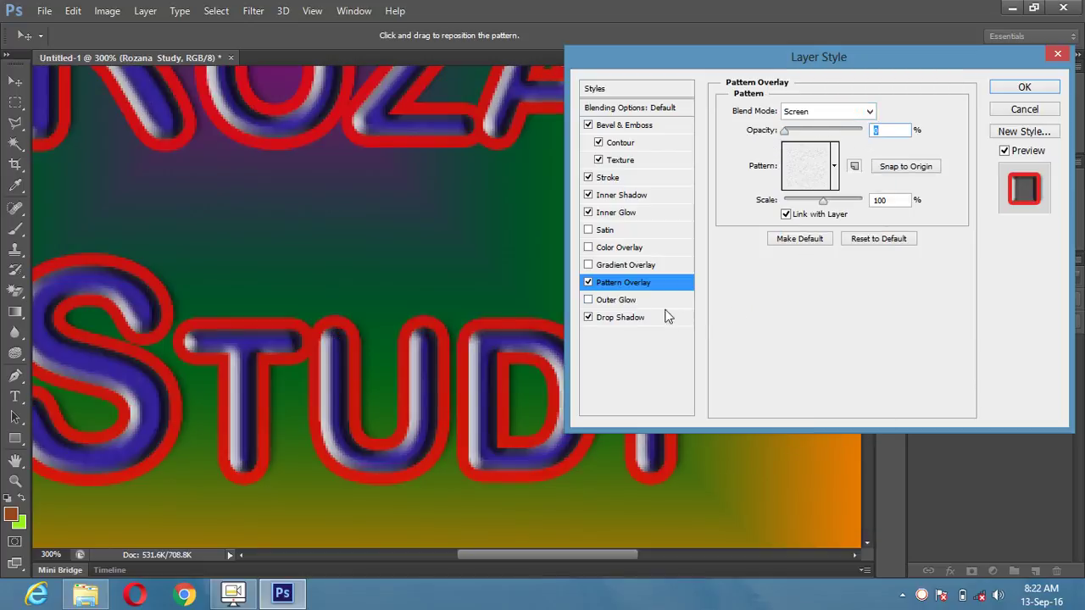
click(586, 282)
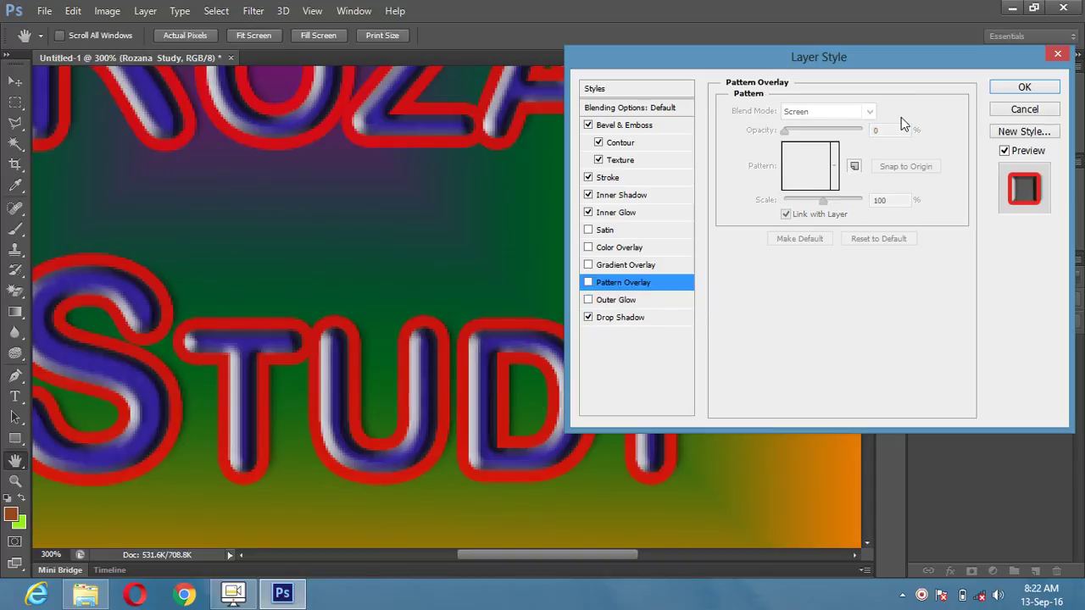
- Add a Color Overlay to the text and set its colour to blue (062fc6)
click(607, 250)
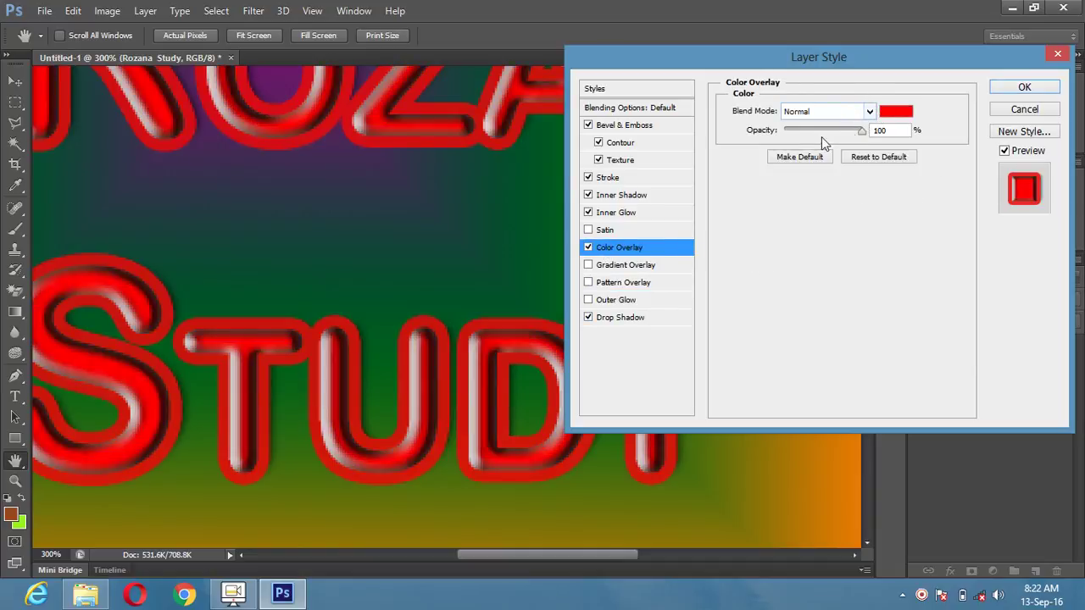
click(897, 113)
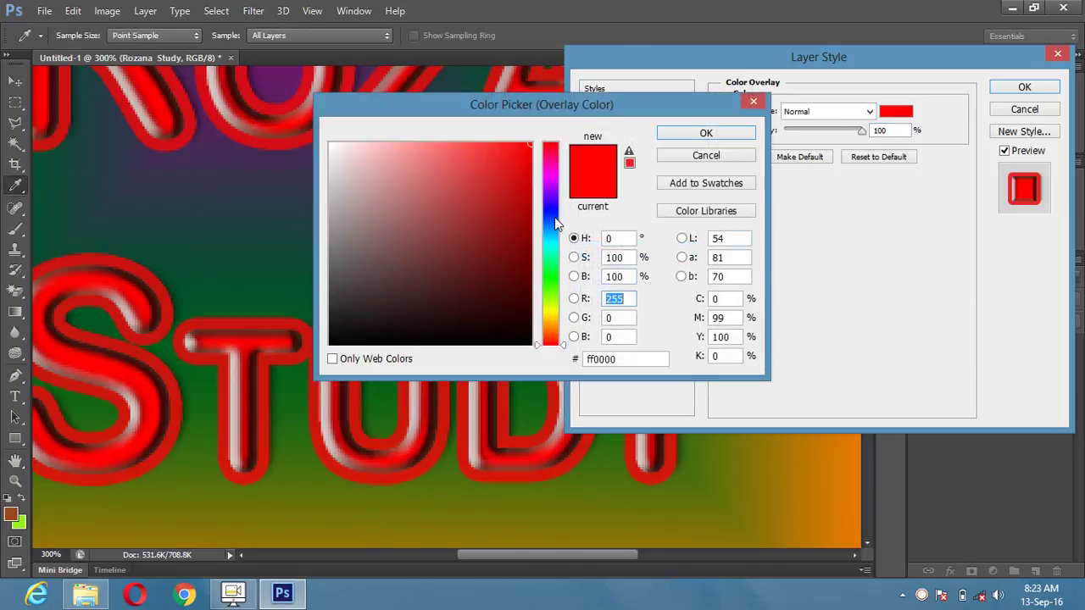
click(554, 217)
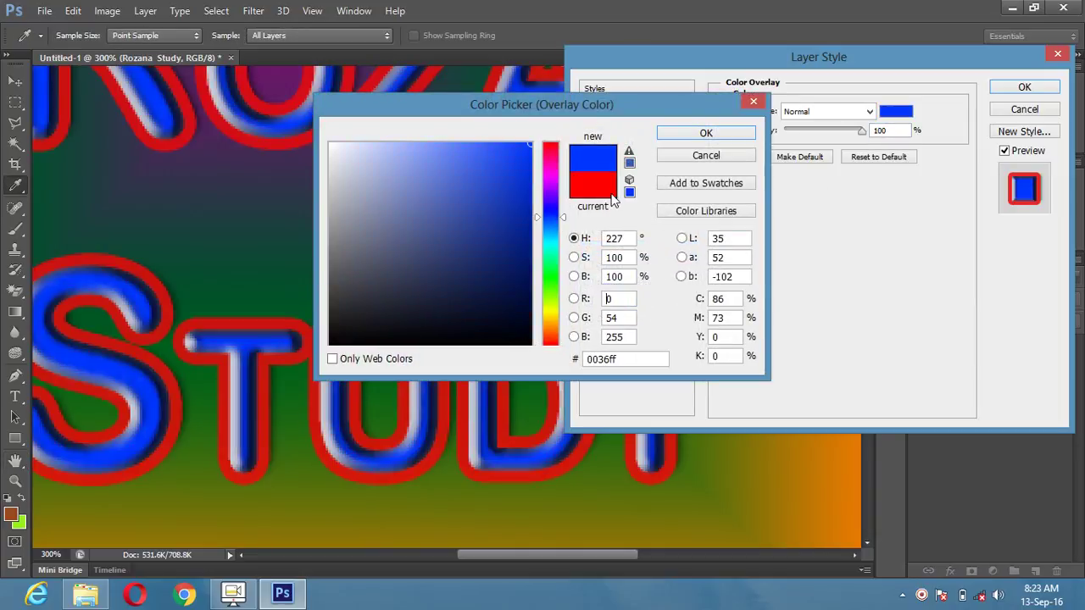
click(525, 187)
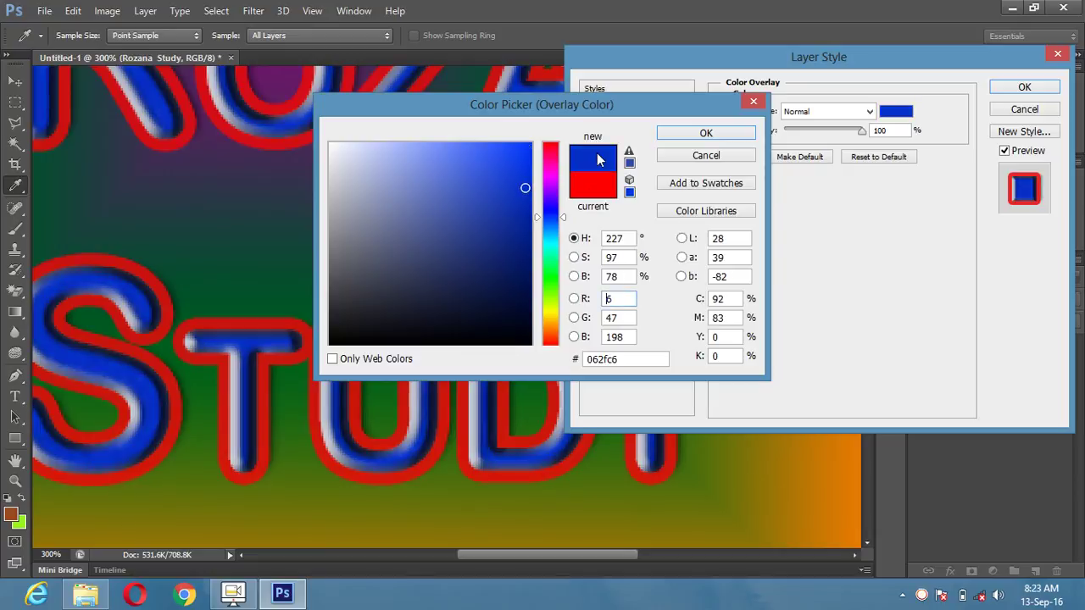
click(684, 129)
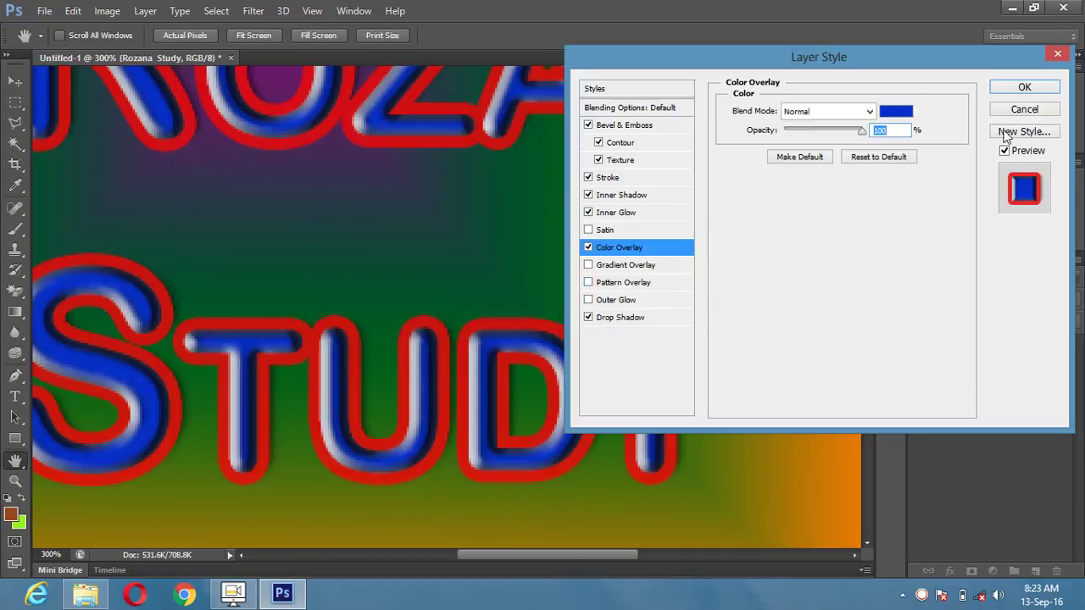
- Apply the layer effects to the Rozana Study text and collapse its effects list
click(1028, 88)
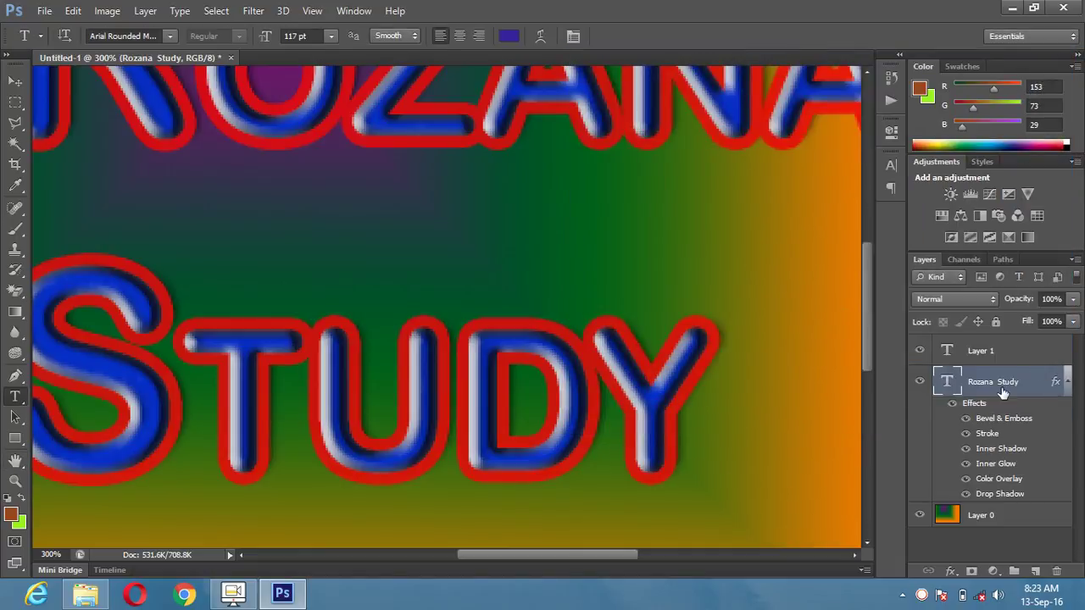
click(1068, 382)
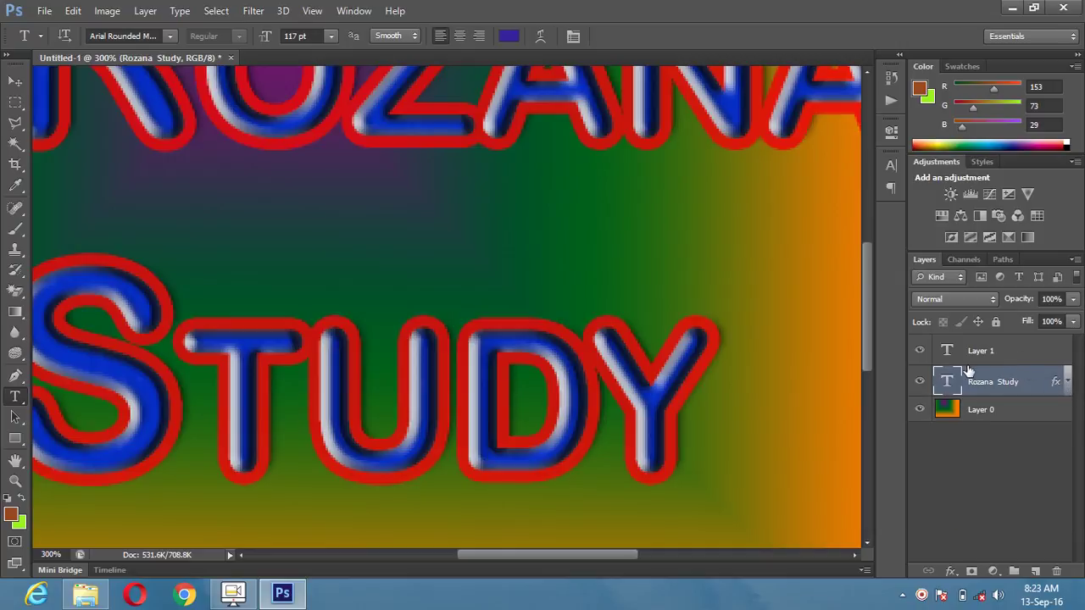
click(890, 132)
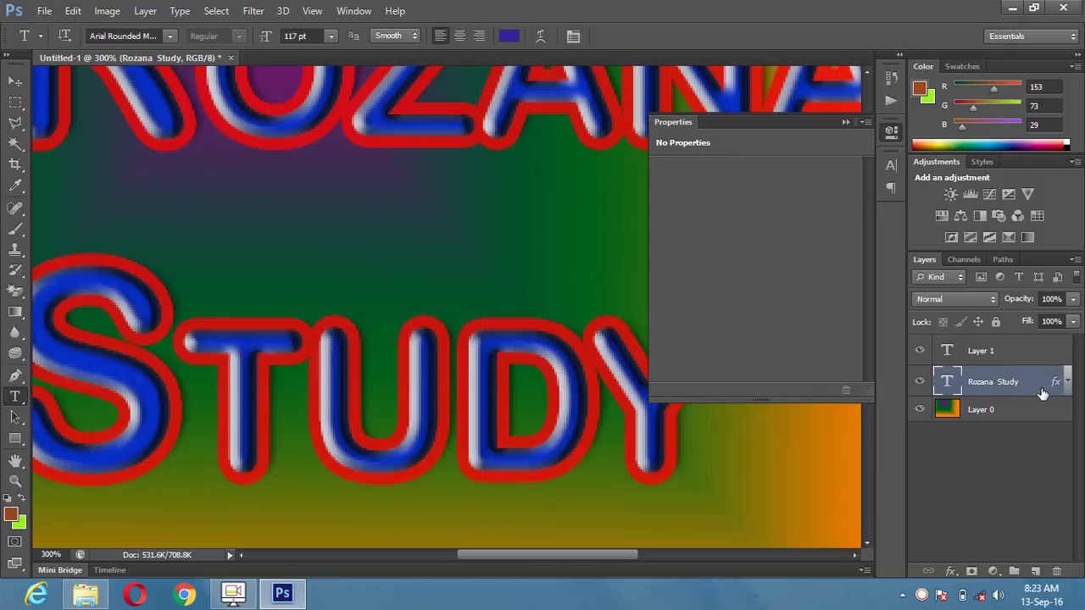
click(890, 132)
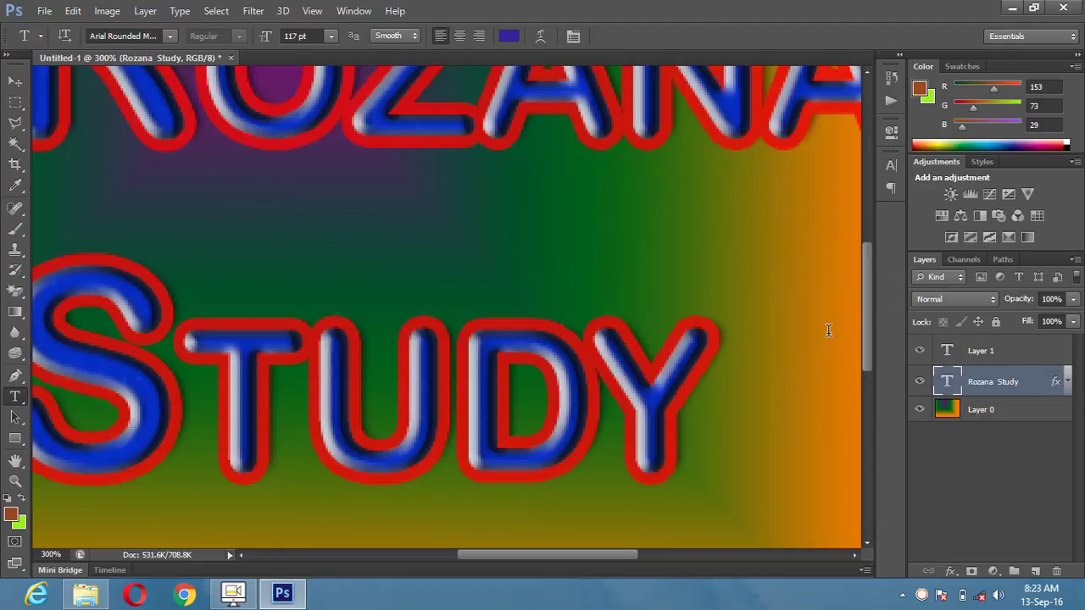
- Delete the empty text layer Layer 1 and keep the Rozana Study layer
key(ctrl+minus)
key(ctrl+minus)
key(ctrl+minus)
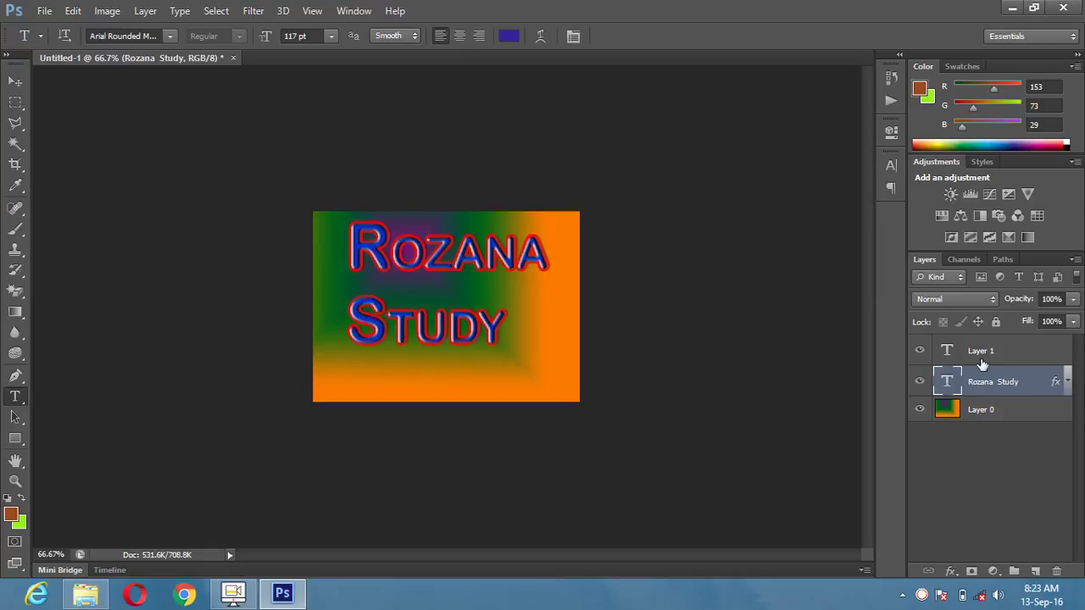
drag(953, 356, 1058, 572)
click(1057, 571)
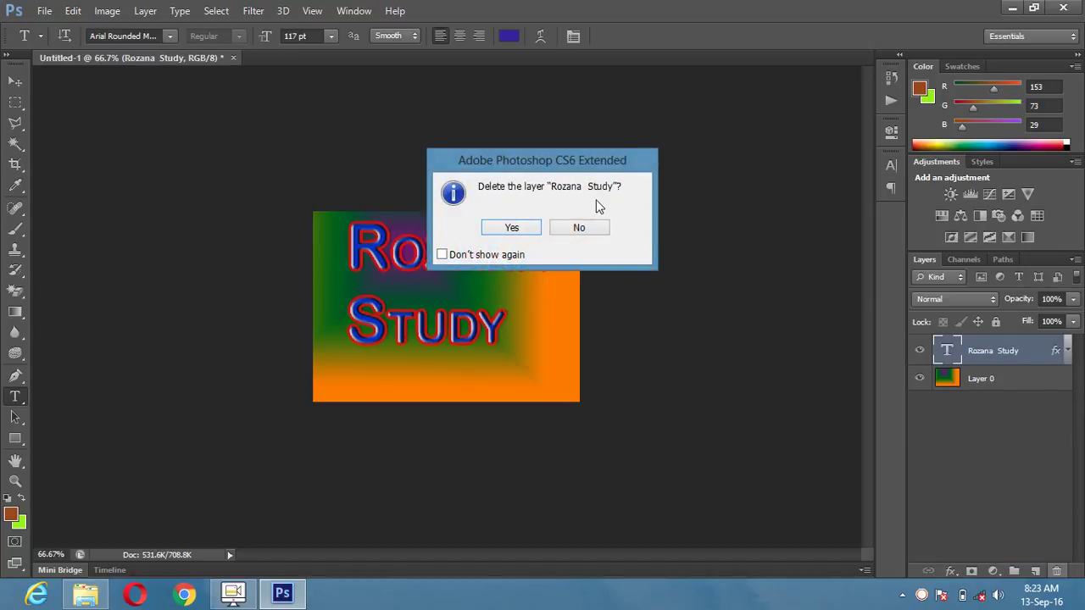
click(598, 230)
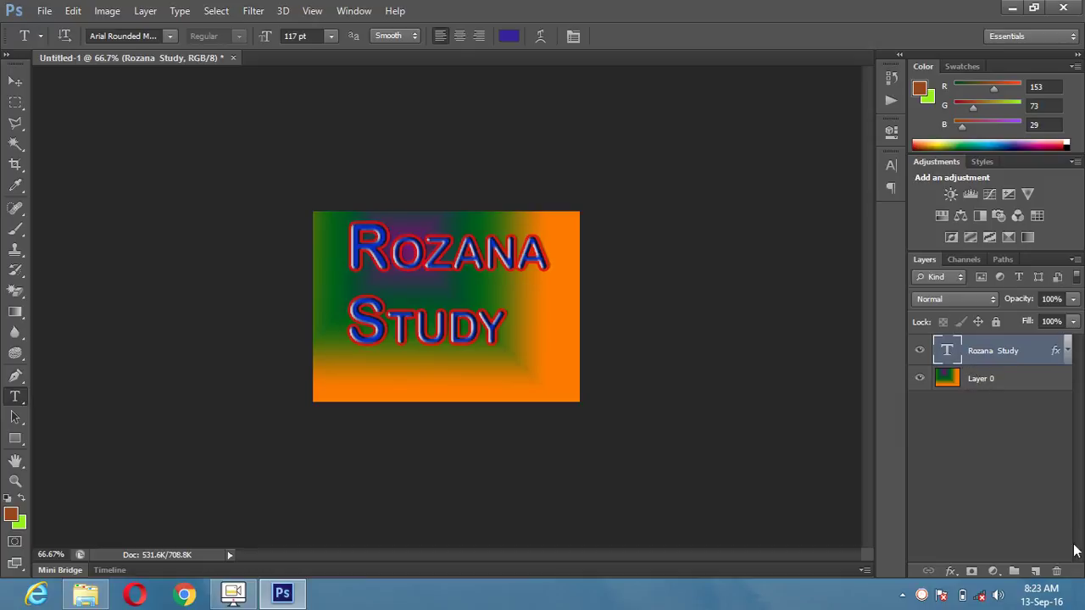
- Hide and show the Rozana Study text layer and the gradient background Layer 0 in turn to compare them
click(920, 351)
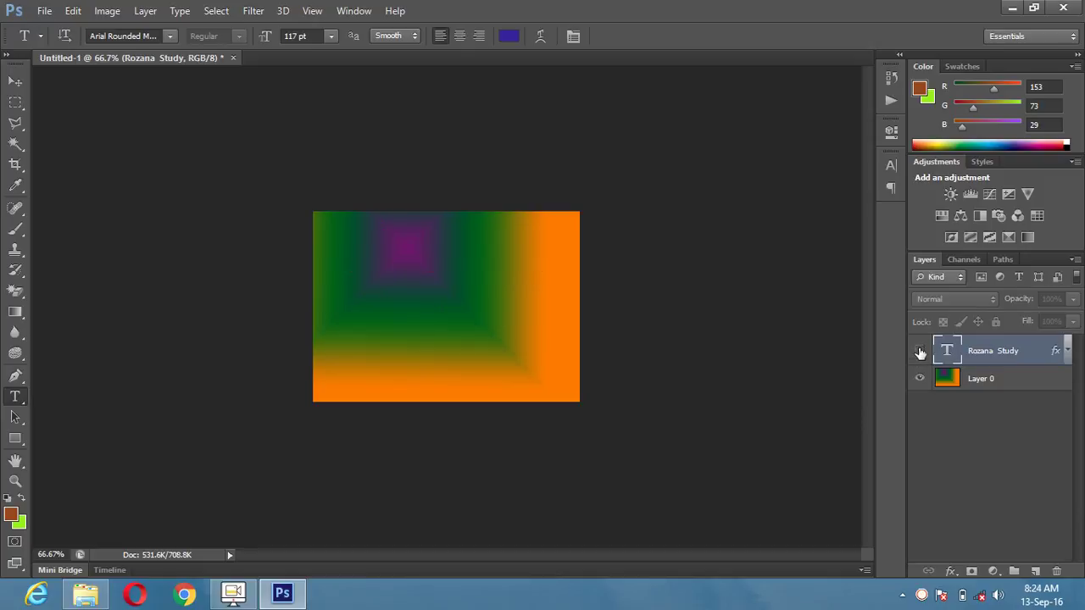
click(920, 351)
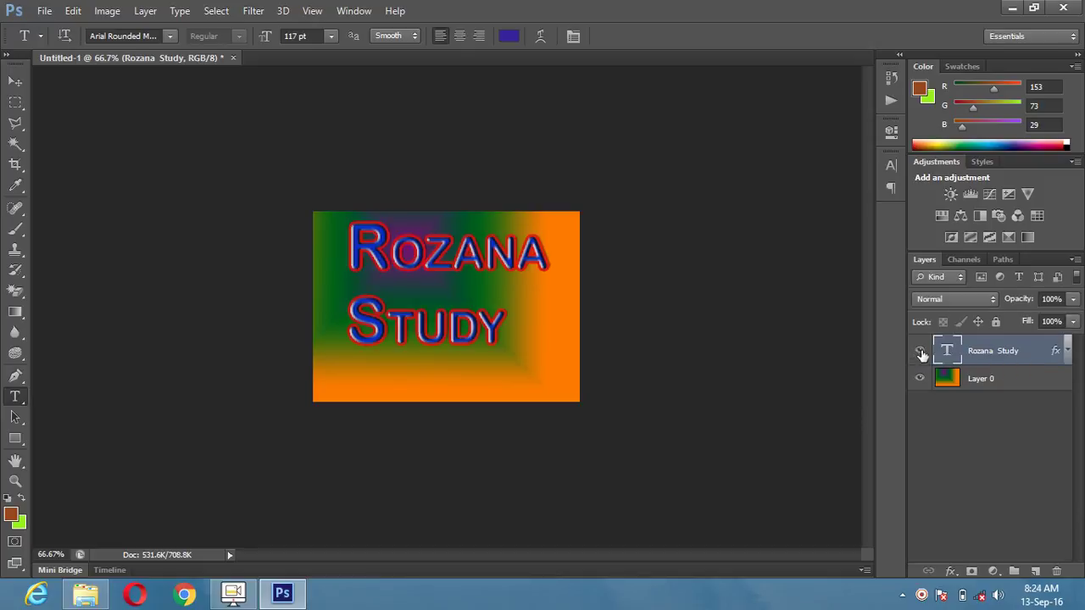
click(920, 379)
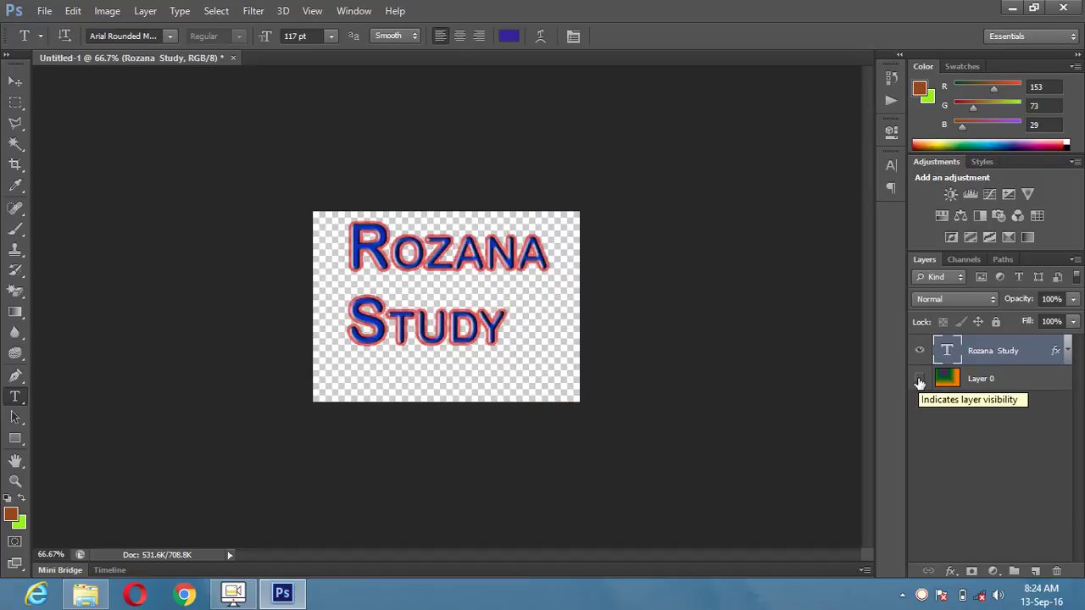
click(920, 379)
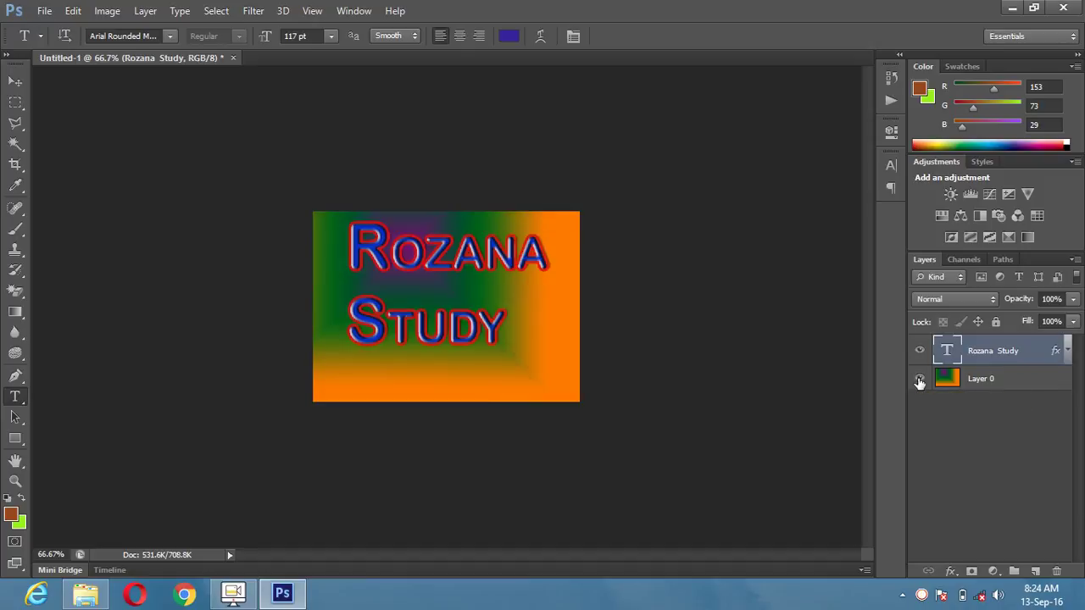
- Expand the text layer's effects list and switch Bevel & Emboss and Stroke off and back on to compare their effect
click(1068, 351)
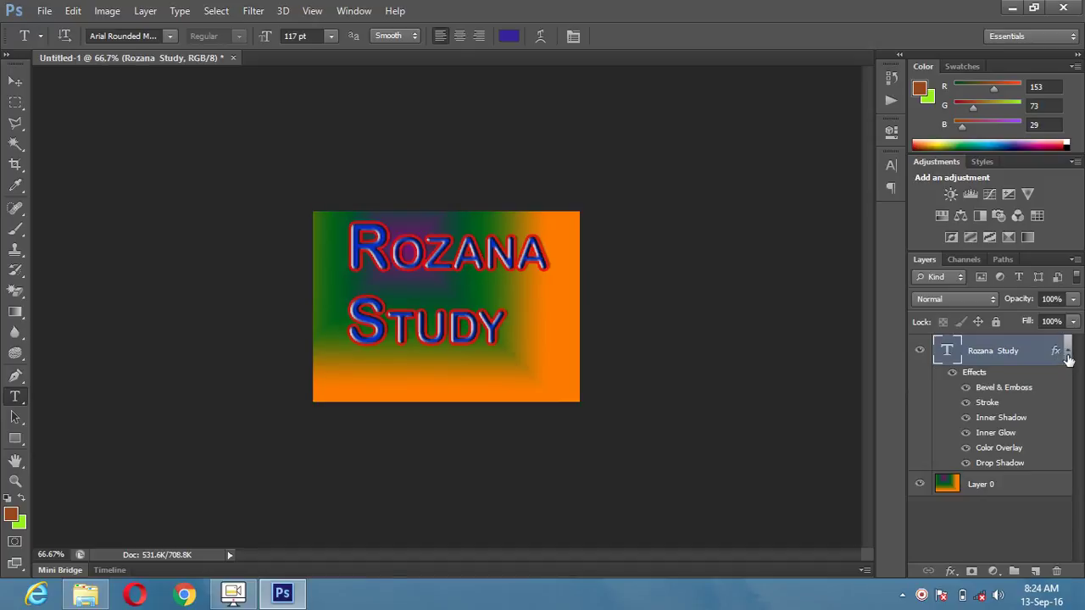
click(966, 387)
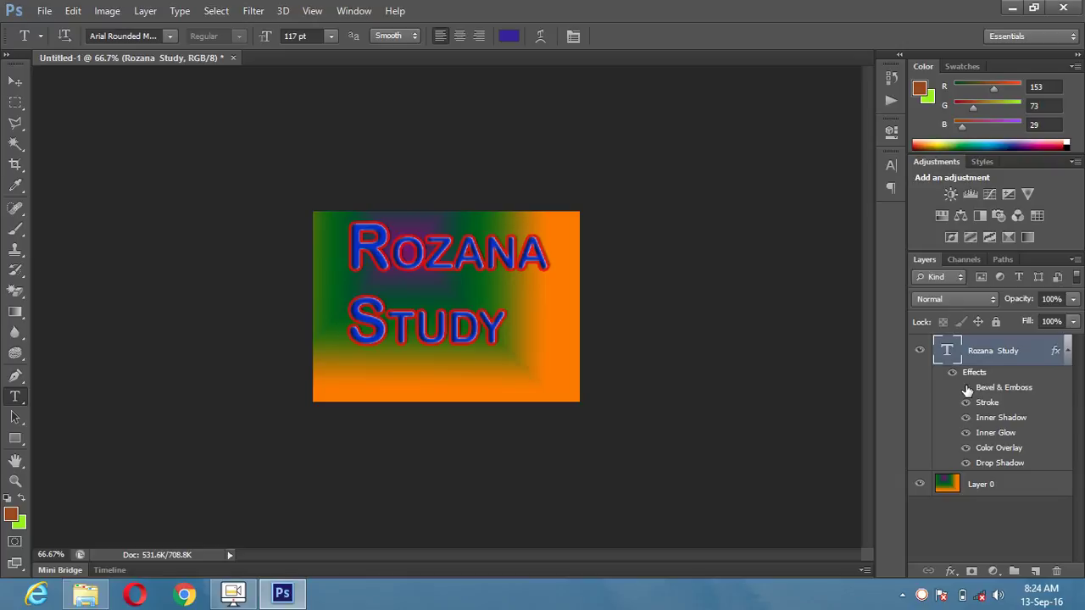
click(966, 387)
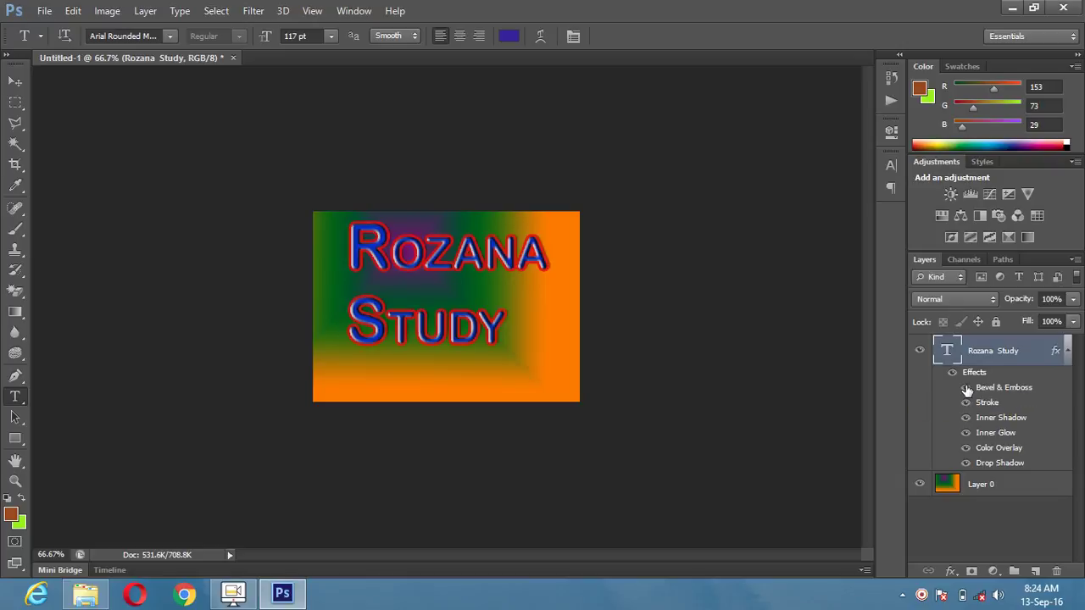
key(ctrl+plus)
key(ctrl+plus)
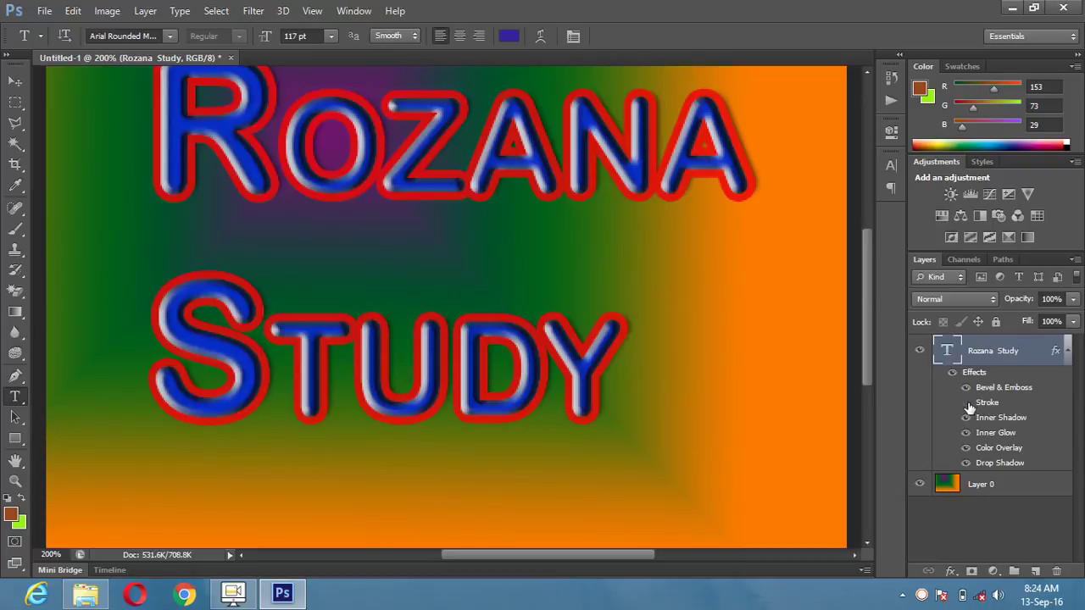
click(966, 402)
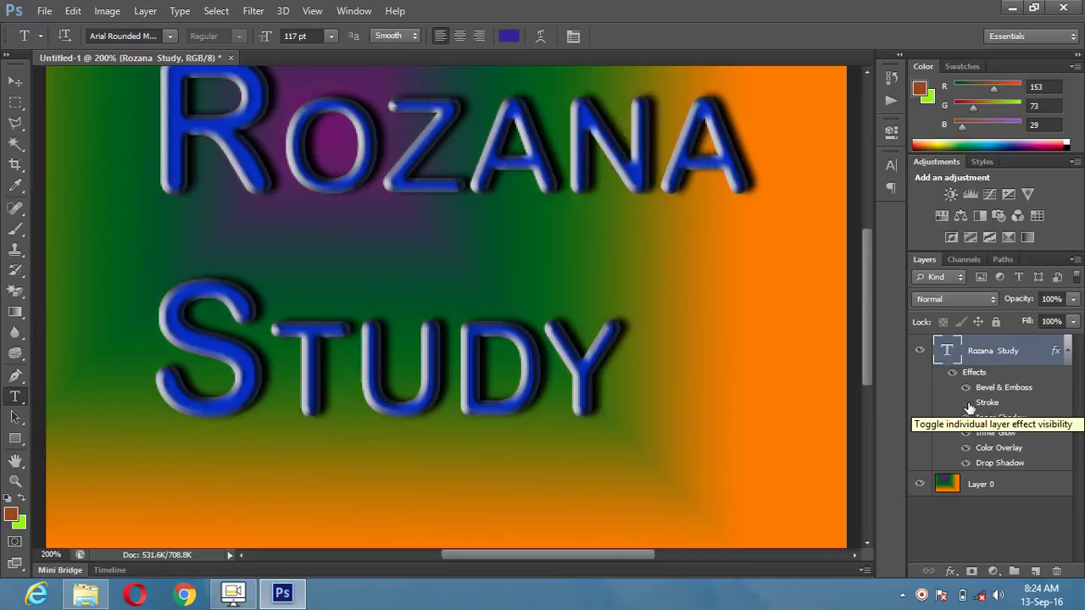
click(966, 403)
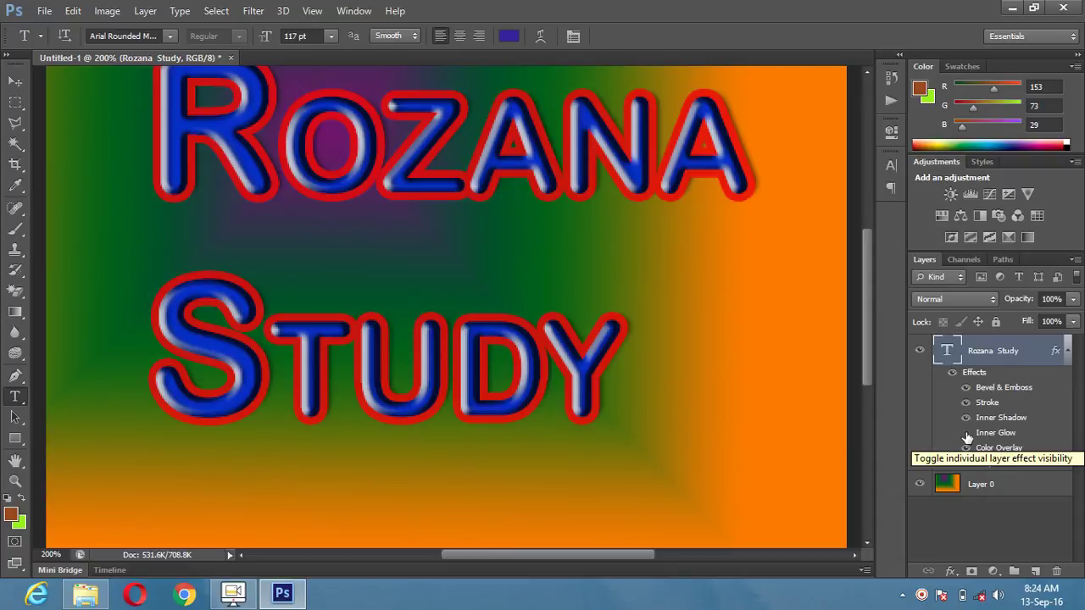
- Compare the text with and without Inner Glow and Drop Shadow, leaving both effects switched on
click(967, 435)
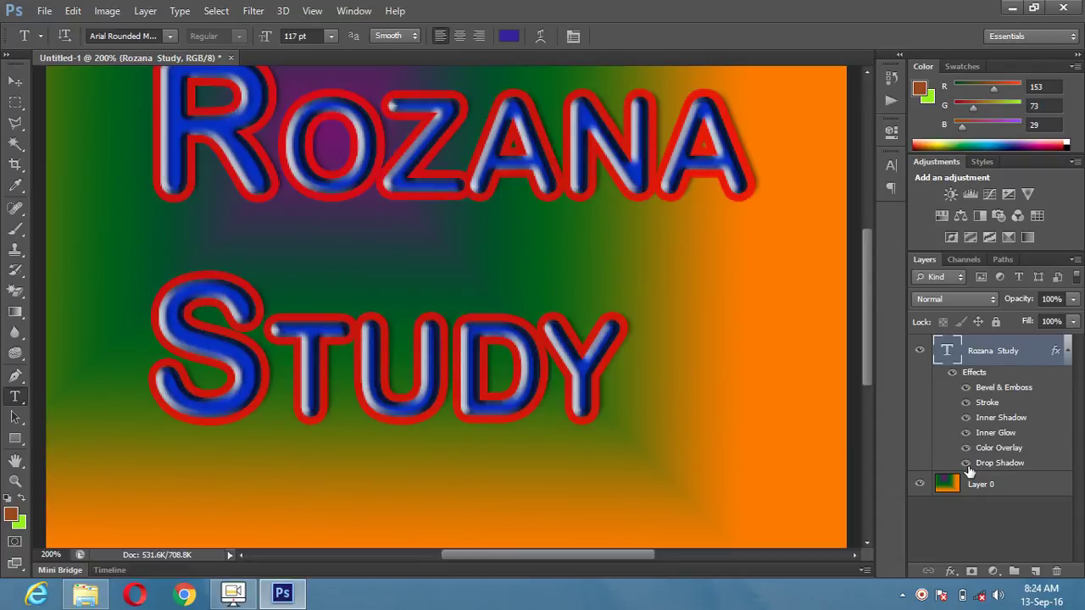
click(968, 466)
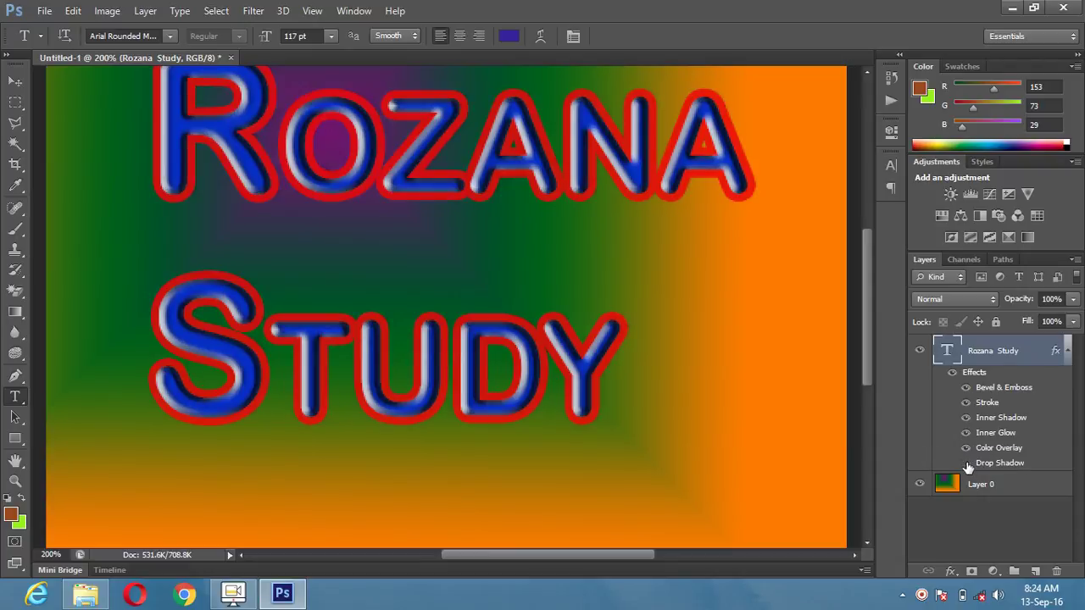
click(968, 465)
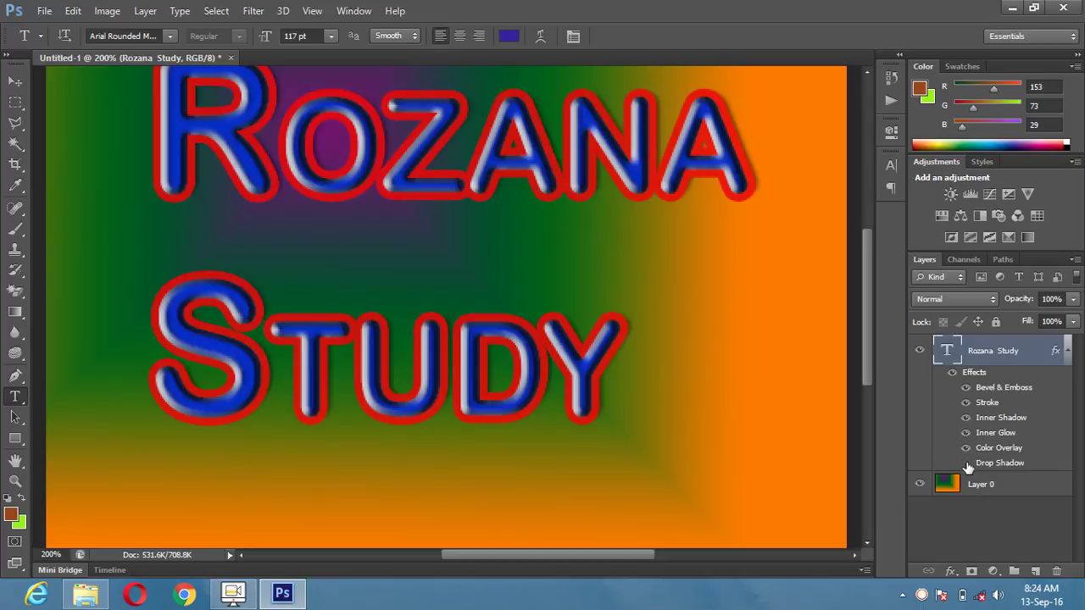
click(968, 465)
click(968, 465)
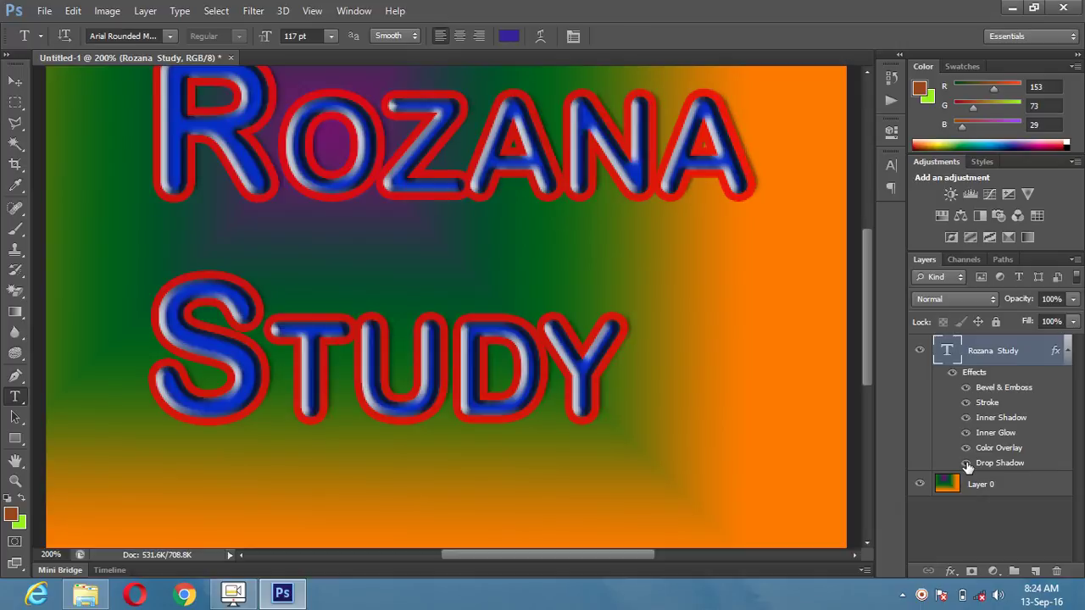